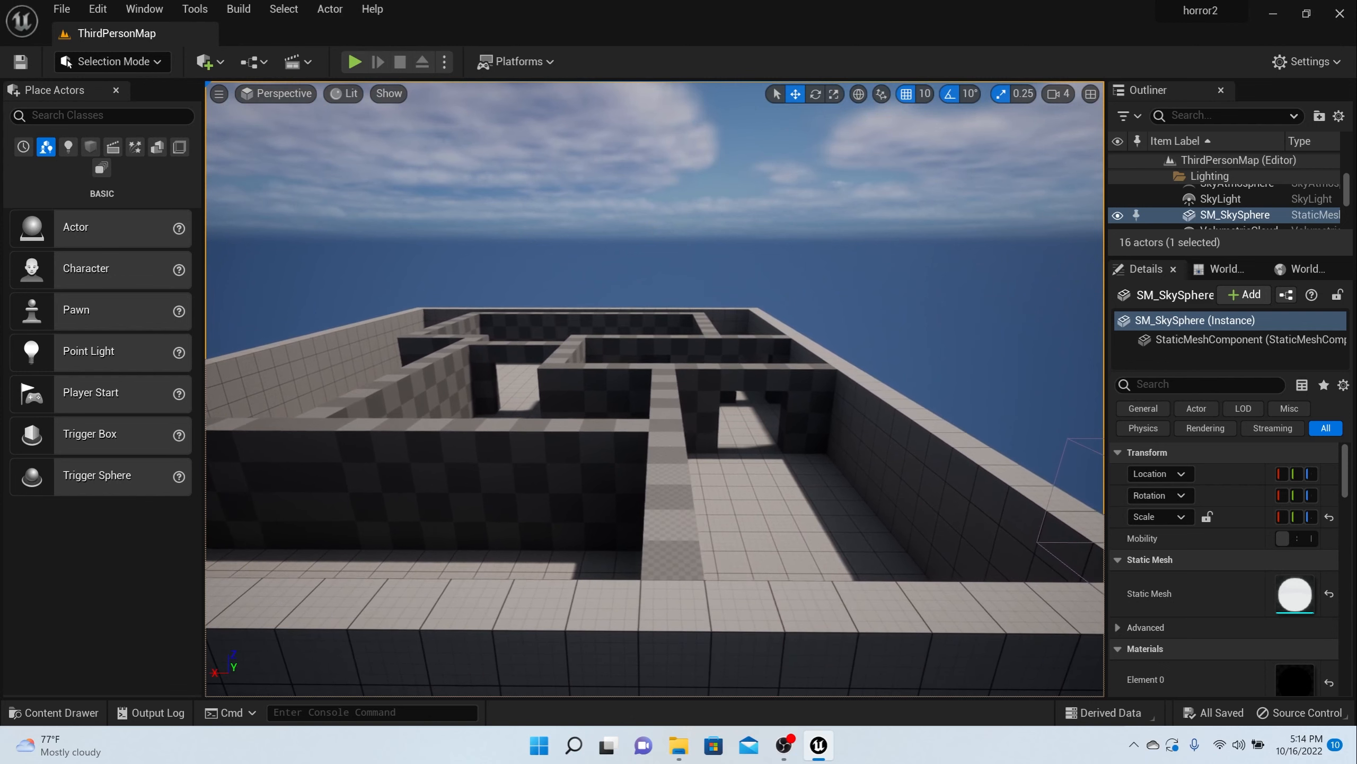
Switch to Modeling mode, facing the solid dark wall inside the maze
mouse_move(646, 229)
middle_mouse_down()
mouse_move(630, 223)
mouse_move(649, 216)
middle_mouse_up()
scroll(647, 229, "up", 3)
scroll(646, 229, "down", 2)
right_click_drag(648, 231, 619, 292)
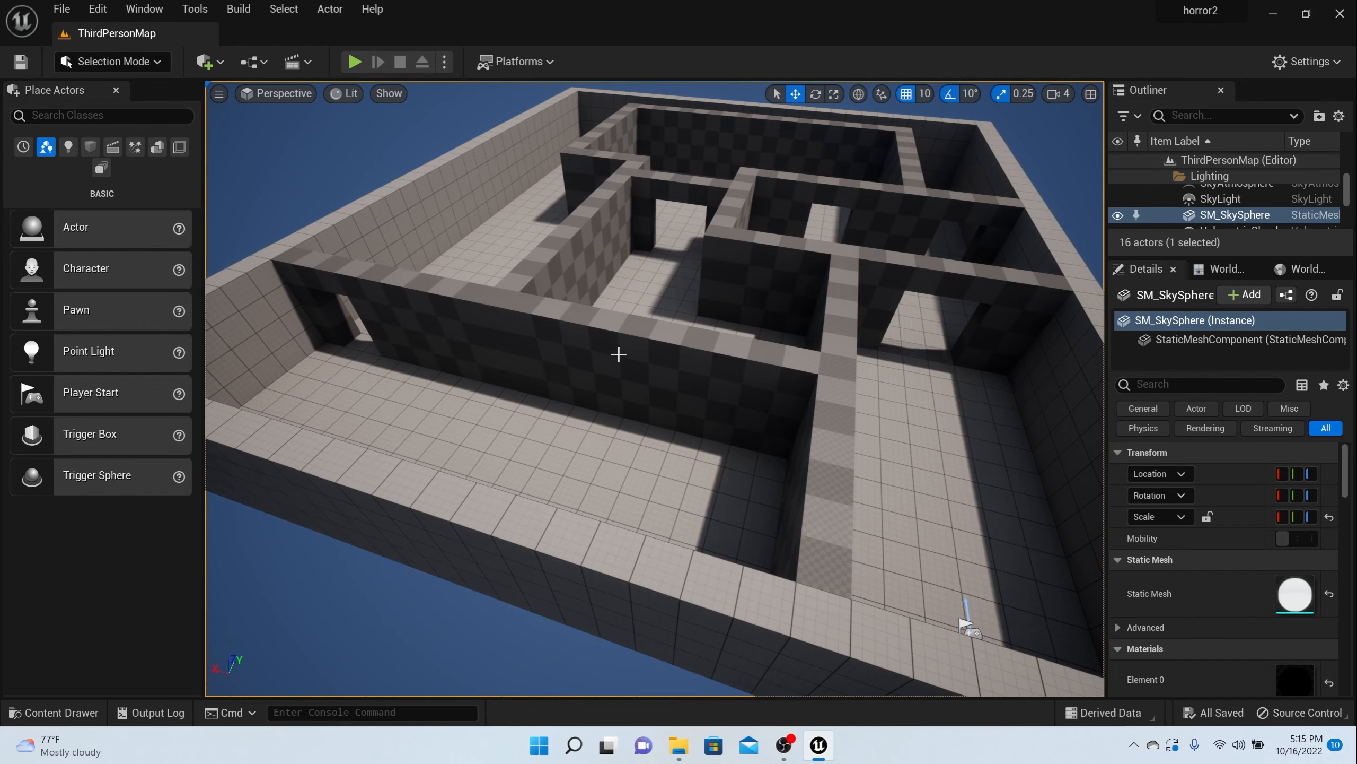
scroll(620, 352, "up", 5)
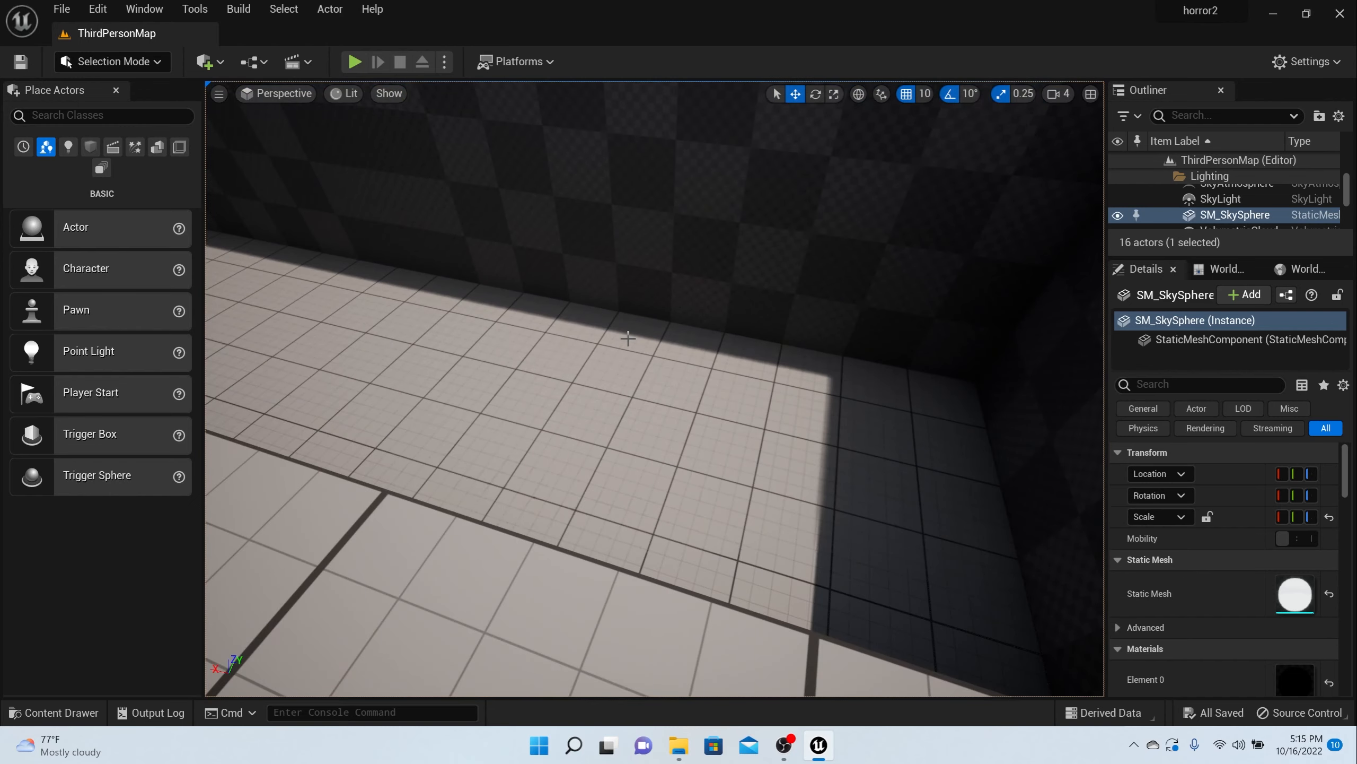
right_click_drag(628, 339, 629, 267)
scroll(629, 333, "up", 3)
scroll(629, 332, "down", 4)
scroll(629, 333, "up", 4)
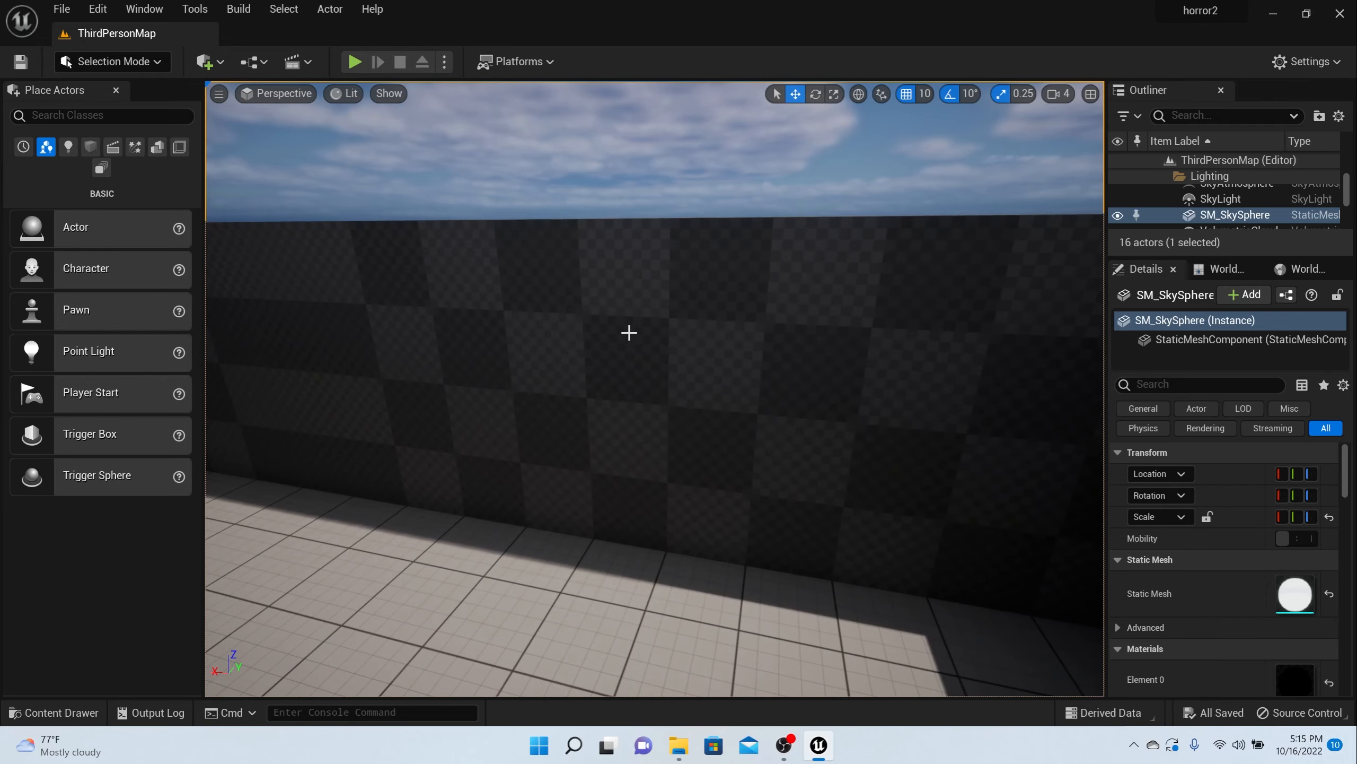
left_click(157, 59)
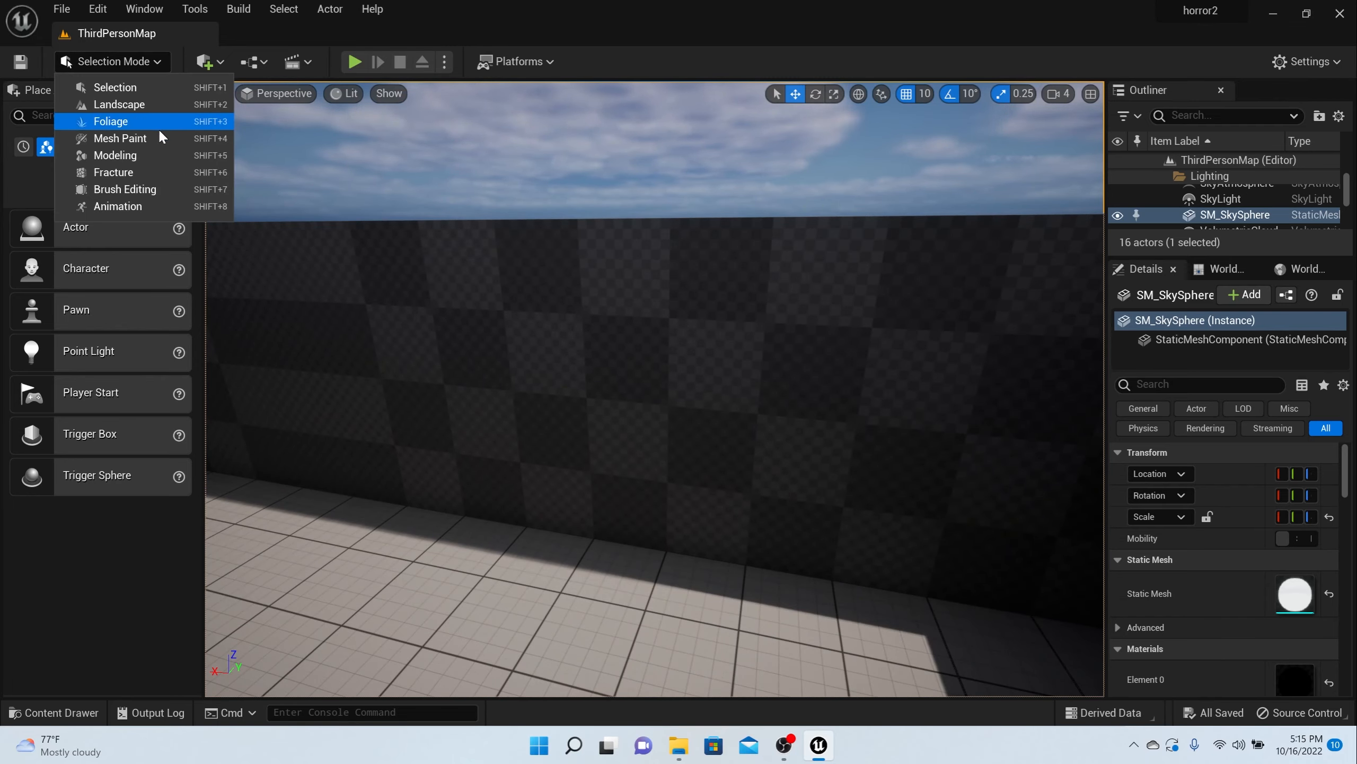
left_click(157, 150)
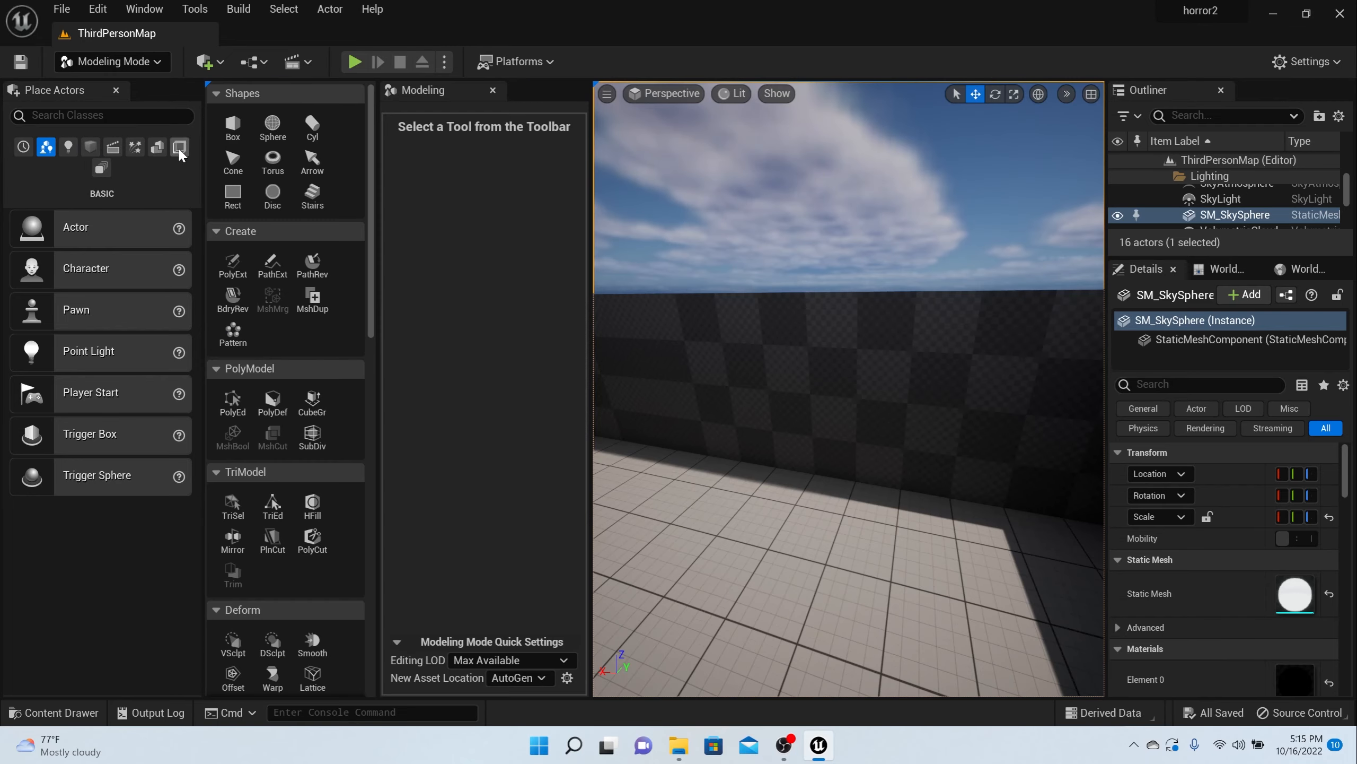
left_click(313, 410)
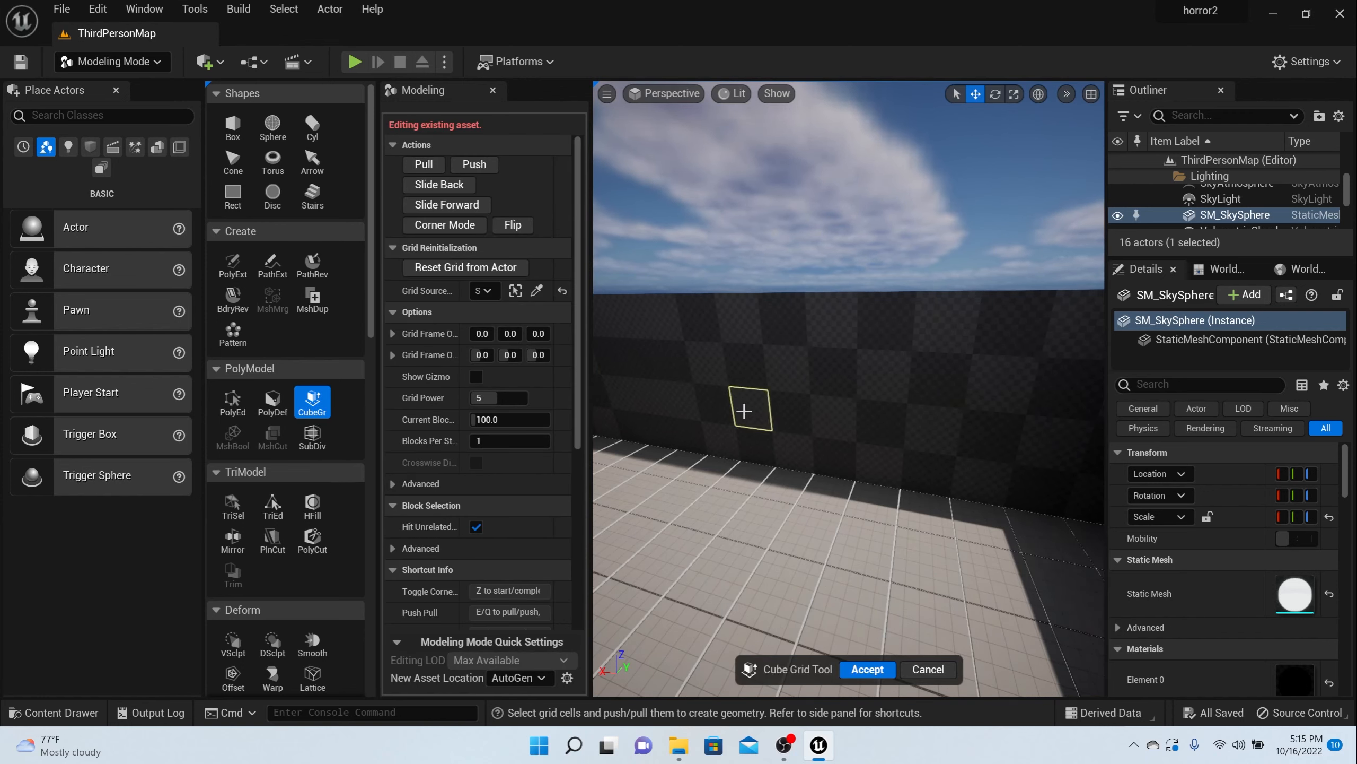
left_click_drag(744, 435, 765, 359)
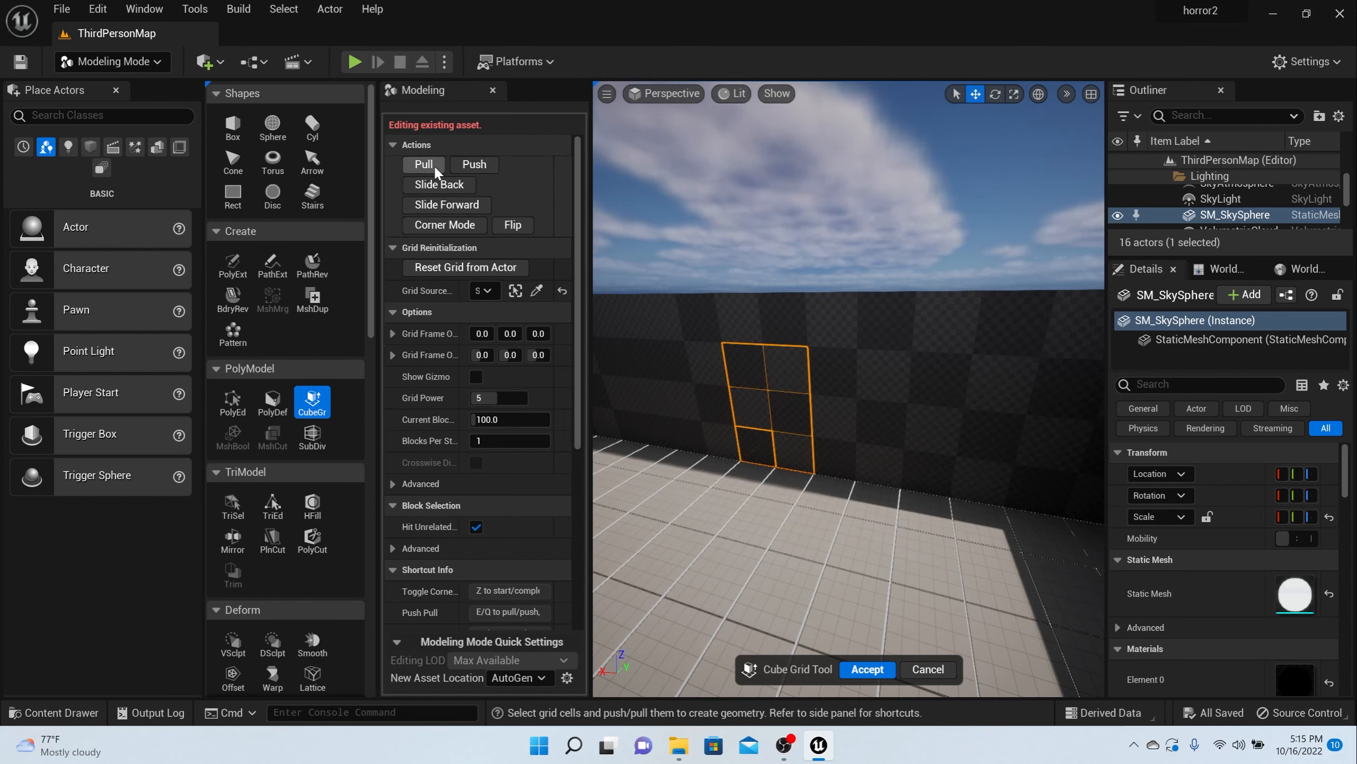
left_click(469, 165)
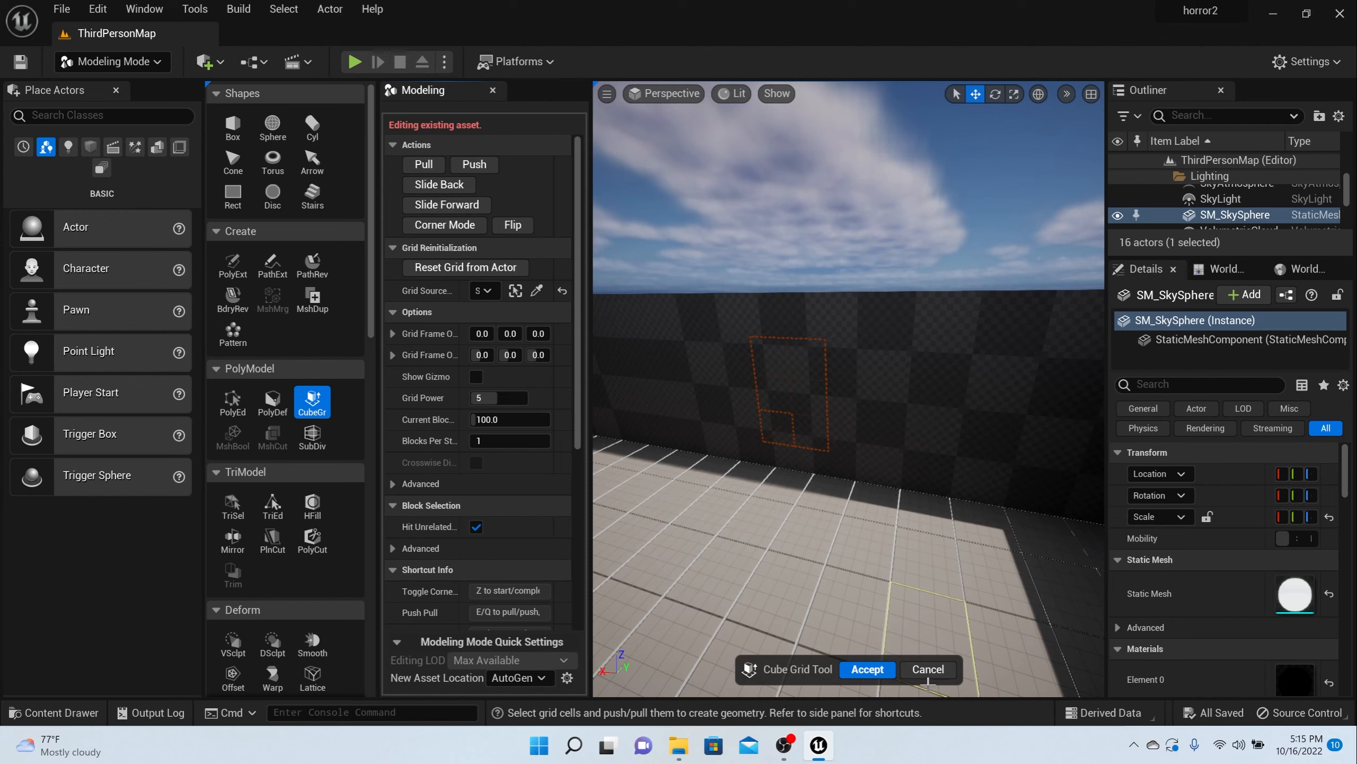
left_click(927, 671)
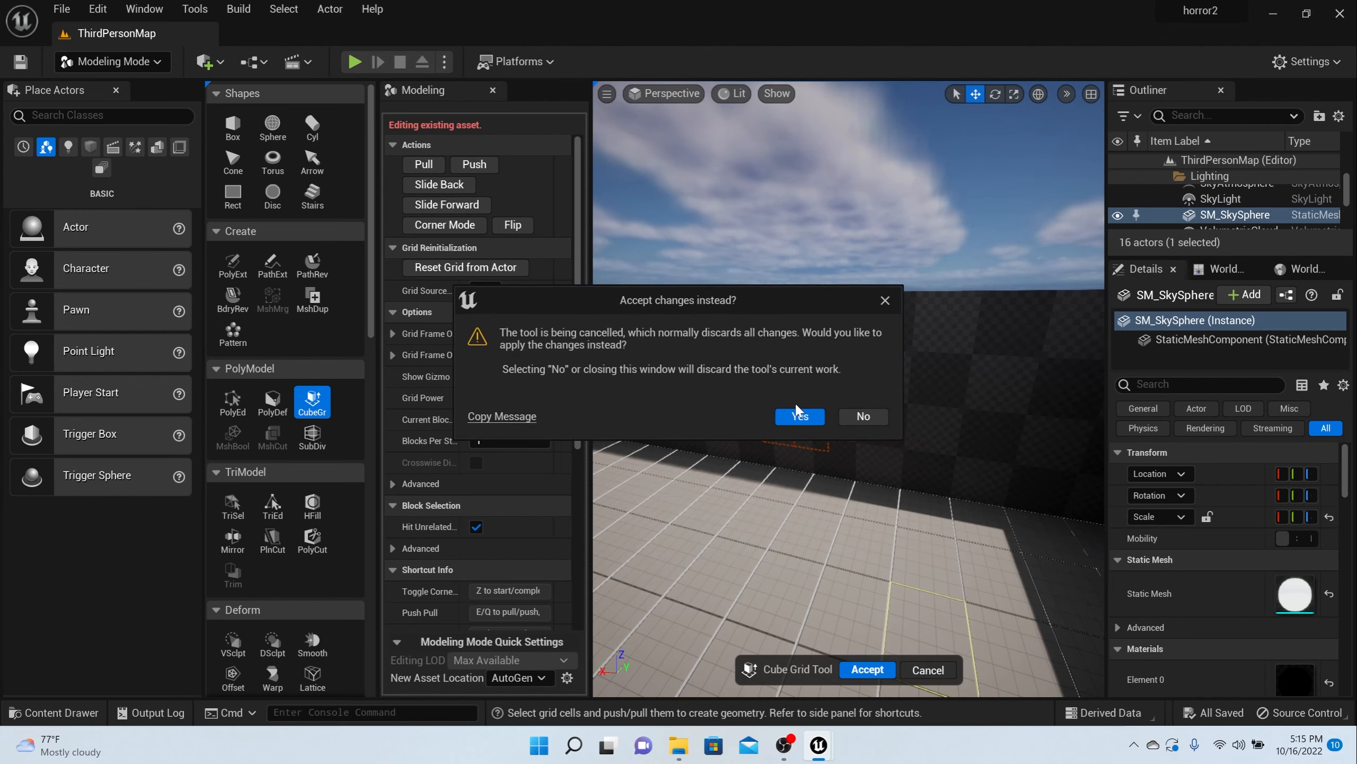
left_click(857, 425)
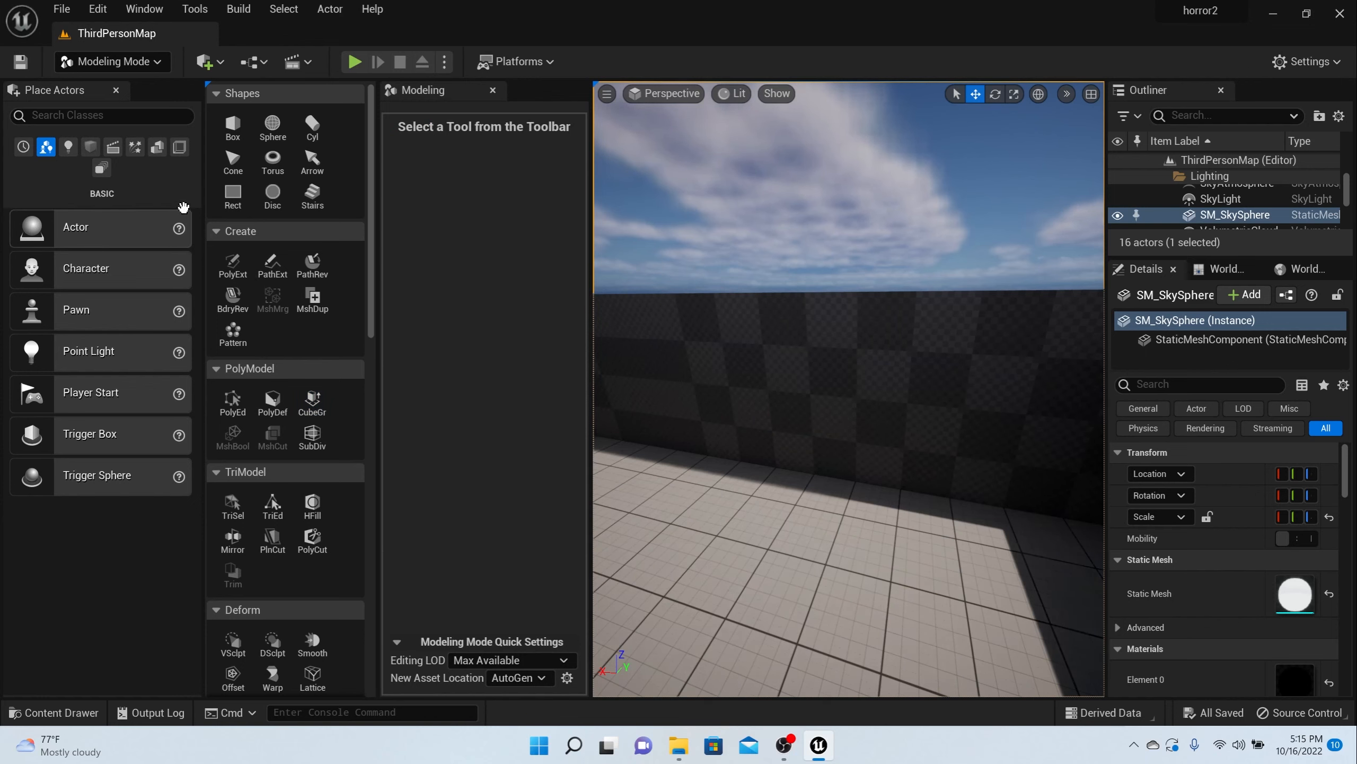
Place a new box shape on the floor close to the maze's dark wall
left_click(241, 133)
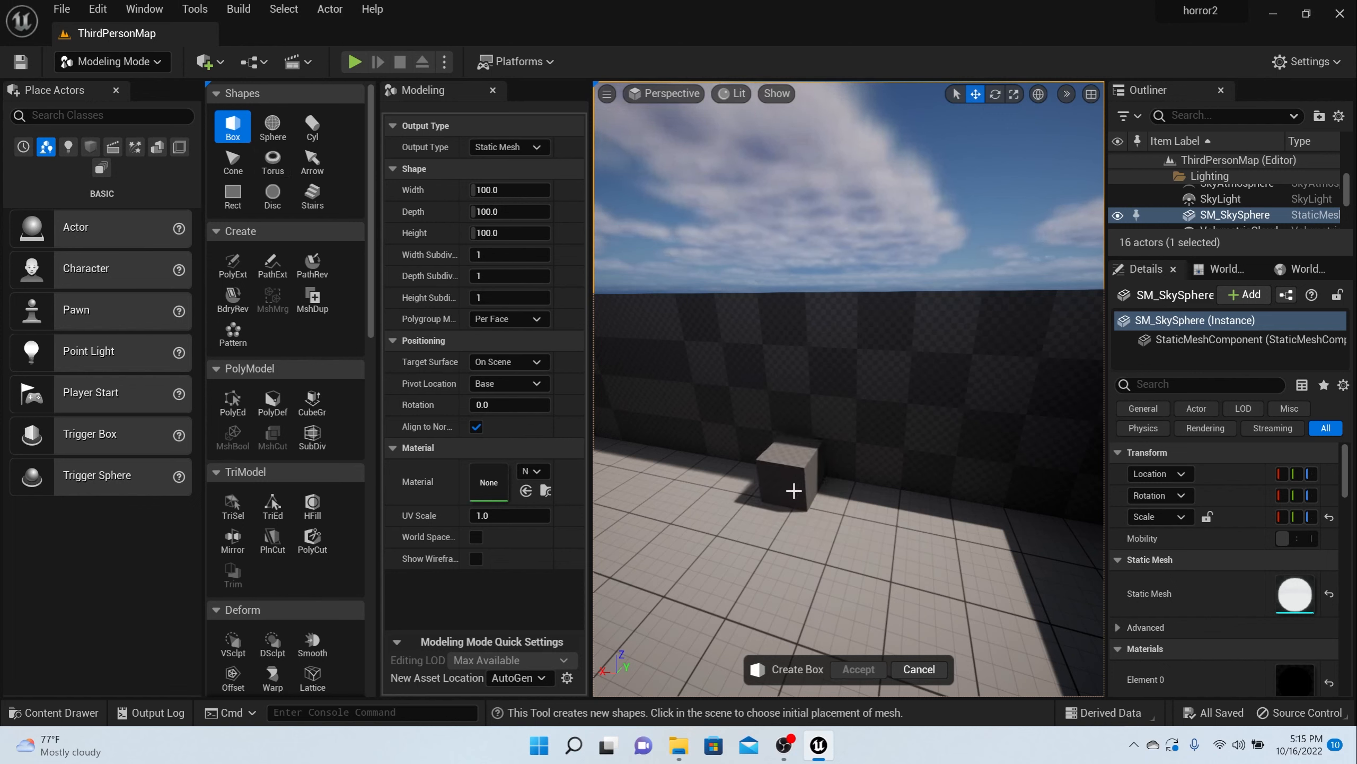
left_click(794, 491)
scroll(755, 520, "down", 3)
scroll(755, 520, "up", 4)
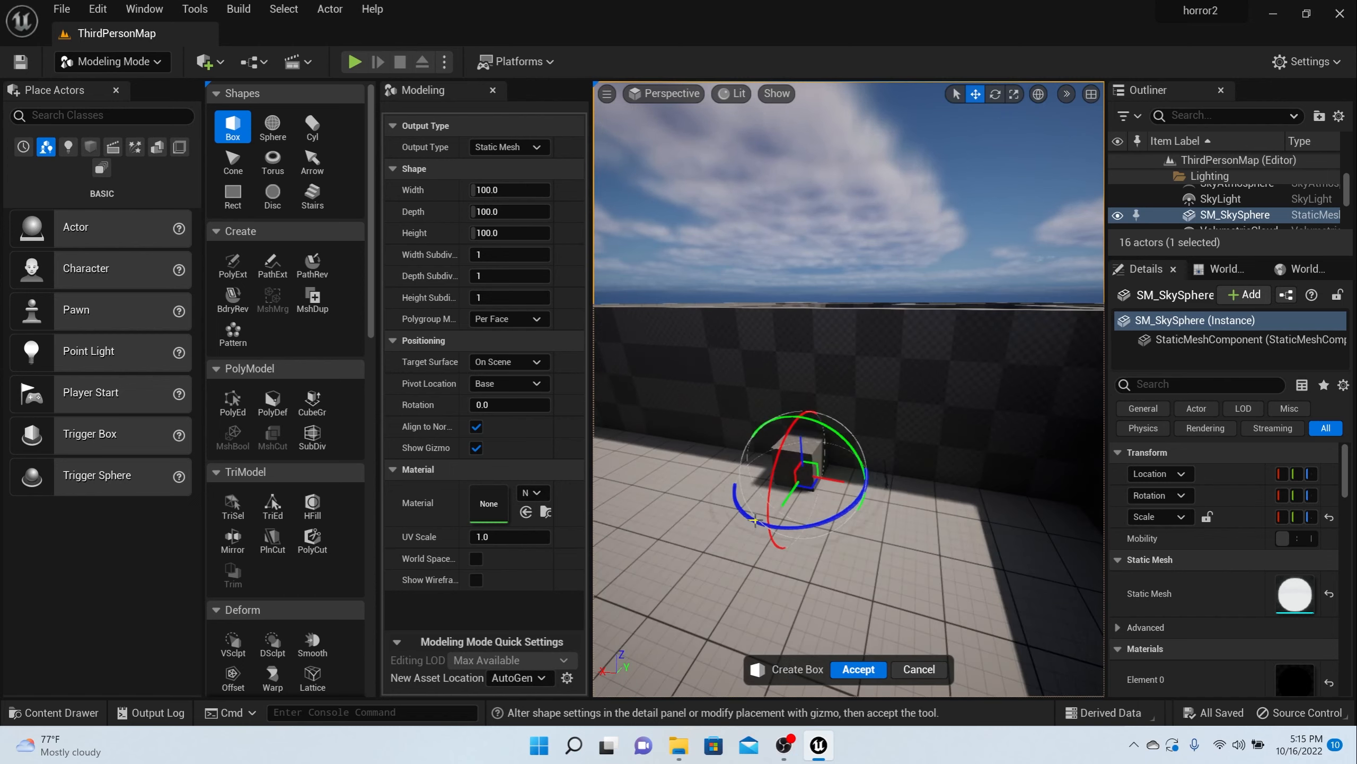
scroll(758, 511, "down", 3)
middle_click_drag(757, 512, 641, 507)
key("d")
right_click_drag(758, 508, 759, 507)
key("w")
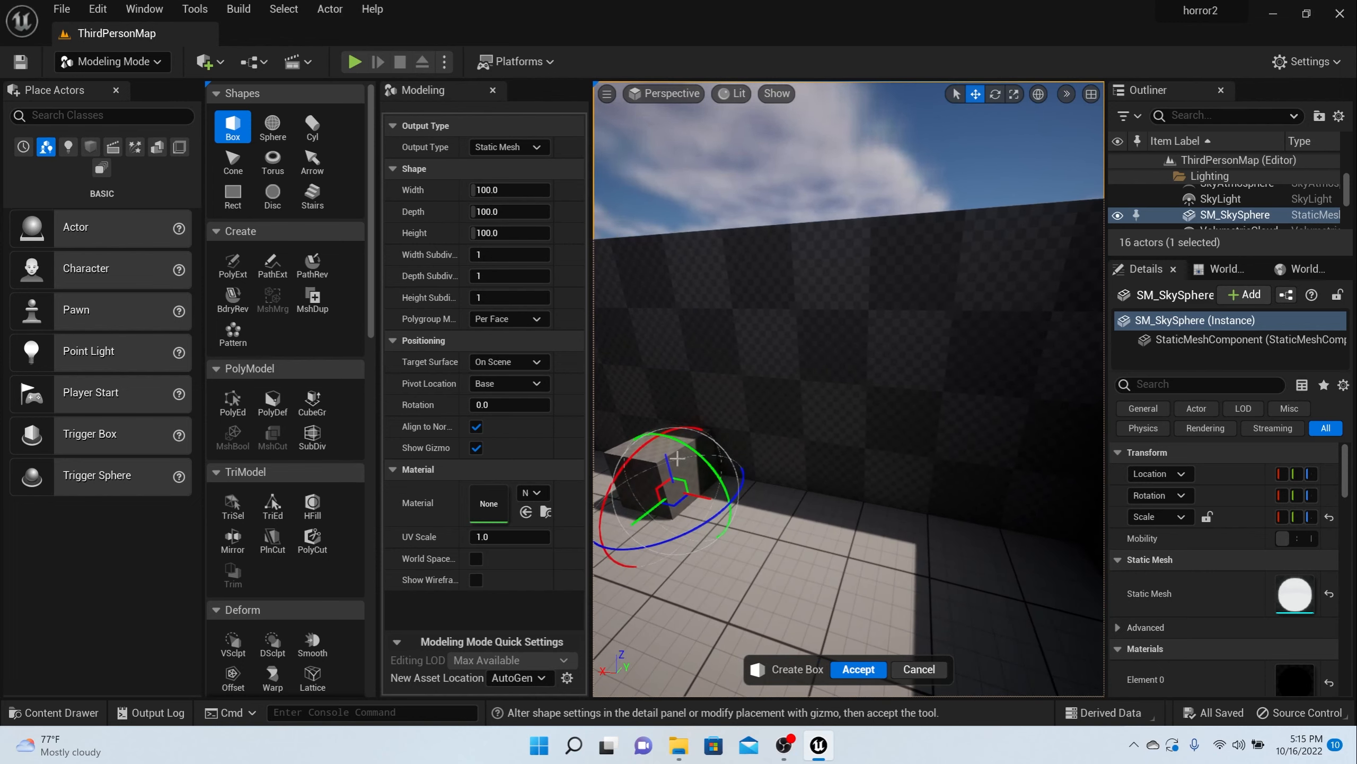
scroll(671, 475, "down", 2)
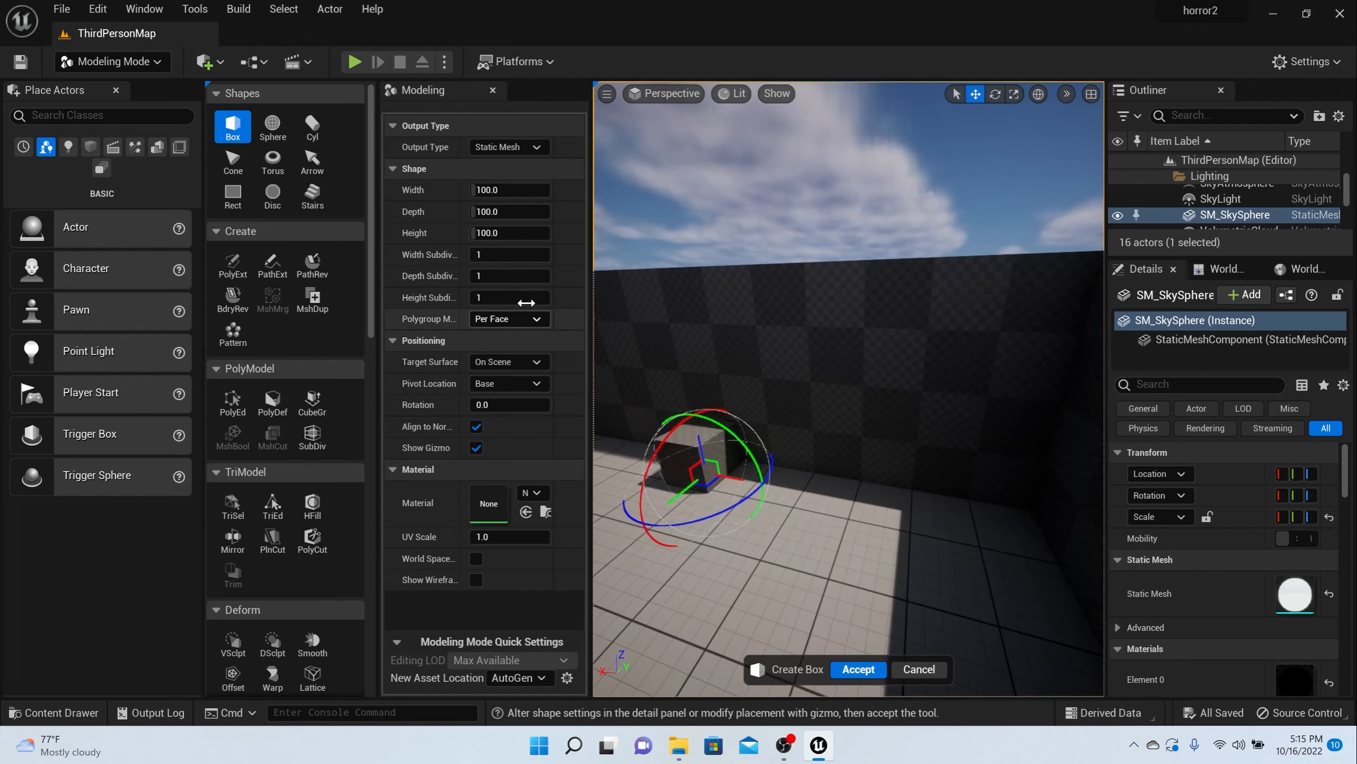
Set the new box's height to 300
mouse_move(502, 233)
left_mouse_down()
mouse_move(540, 232)
mouse_move(491, 233)
left_mouse_up()
mouse_move(646, 331)
right_mouse_down()
mouse_move(711, 330)
mouse_move(641, 321)
mouse_move(650, 342)
right_mouse_up()
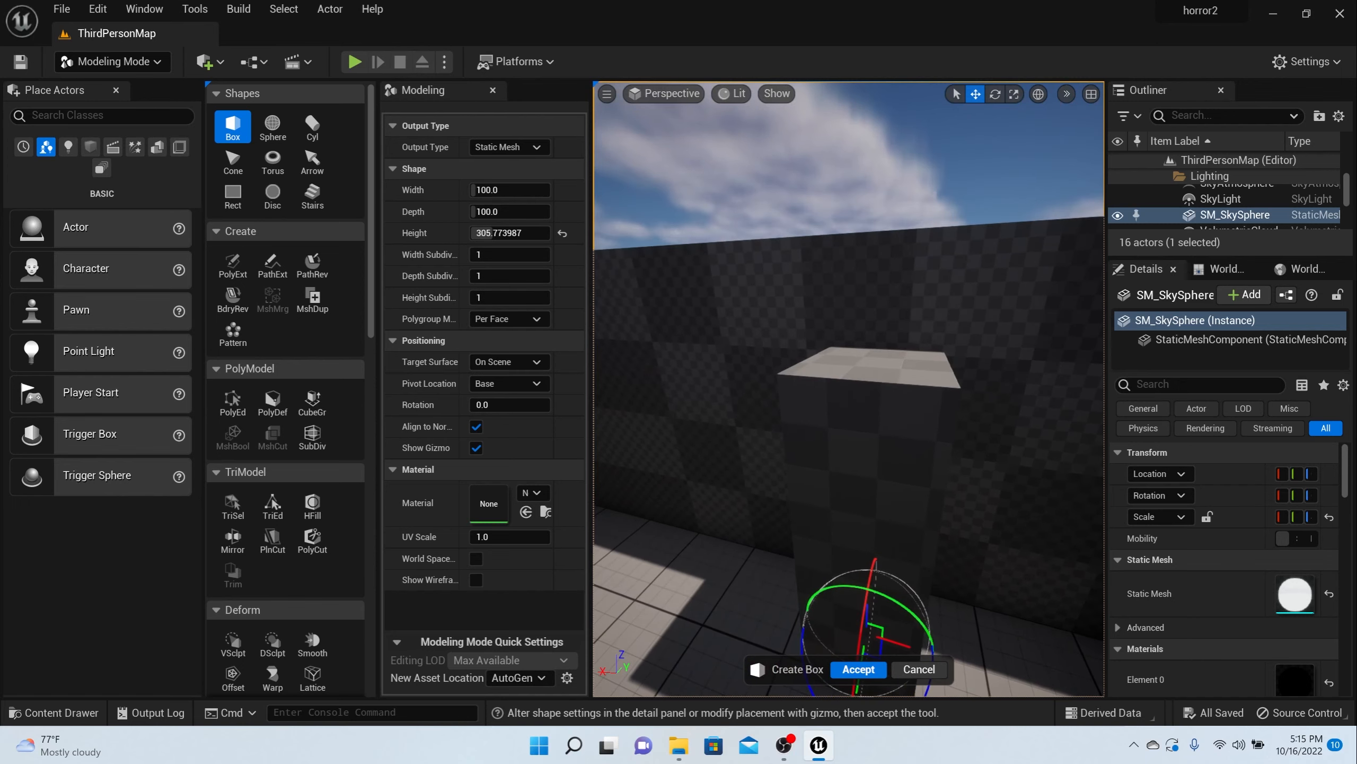
left_click(503, 234)
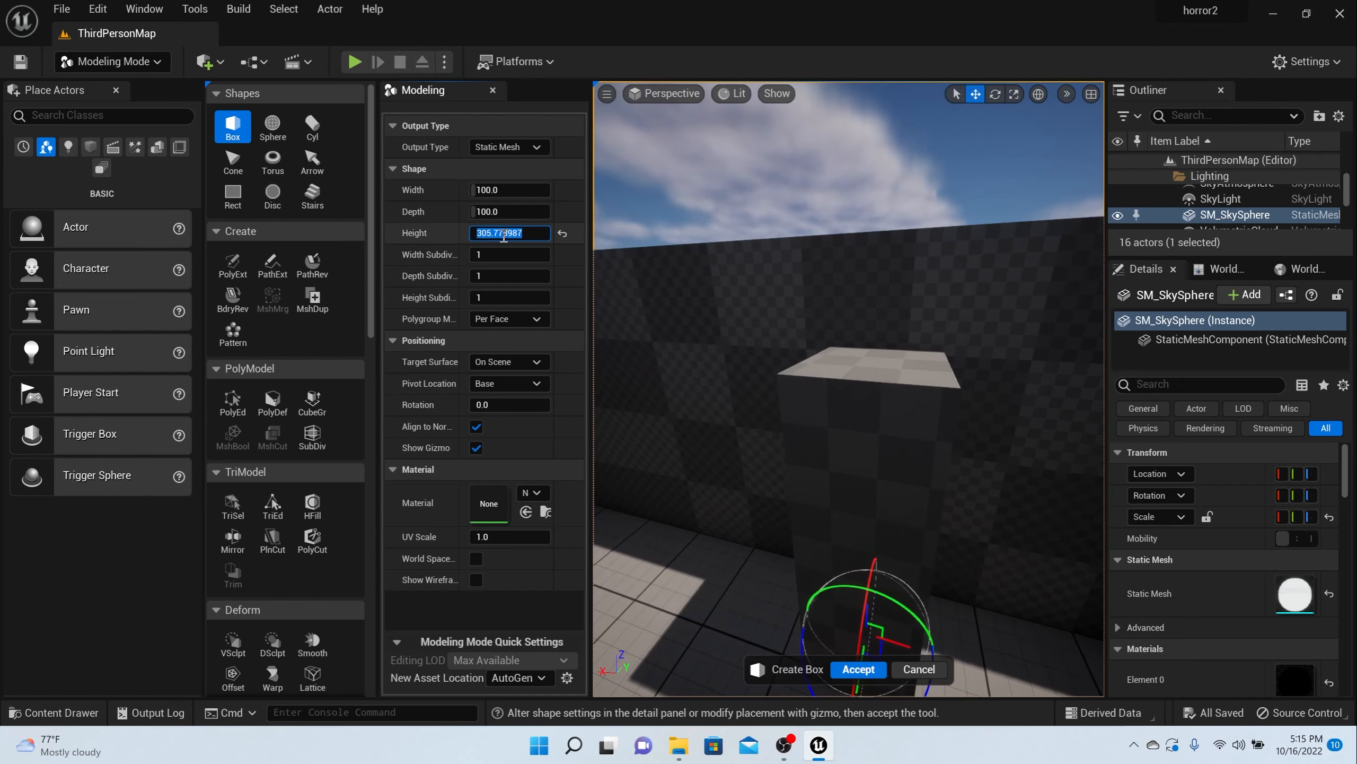
type("300")
key("Return")
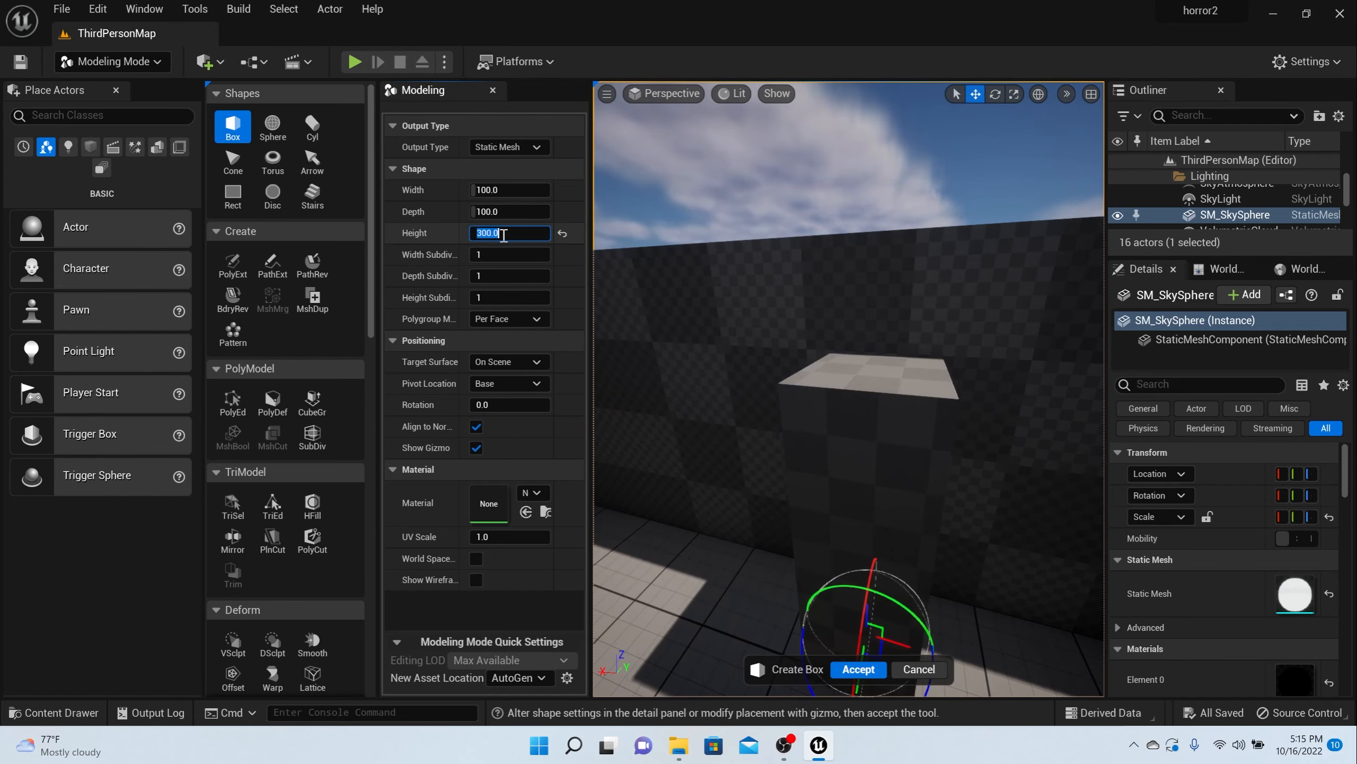
Try shifting the box slightly along the floor and widening it to about 177, and revert both changes
scroll(942, 409, "down", 2)
right_click_drag(939, 408, 955, 472)
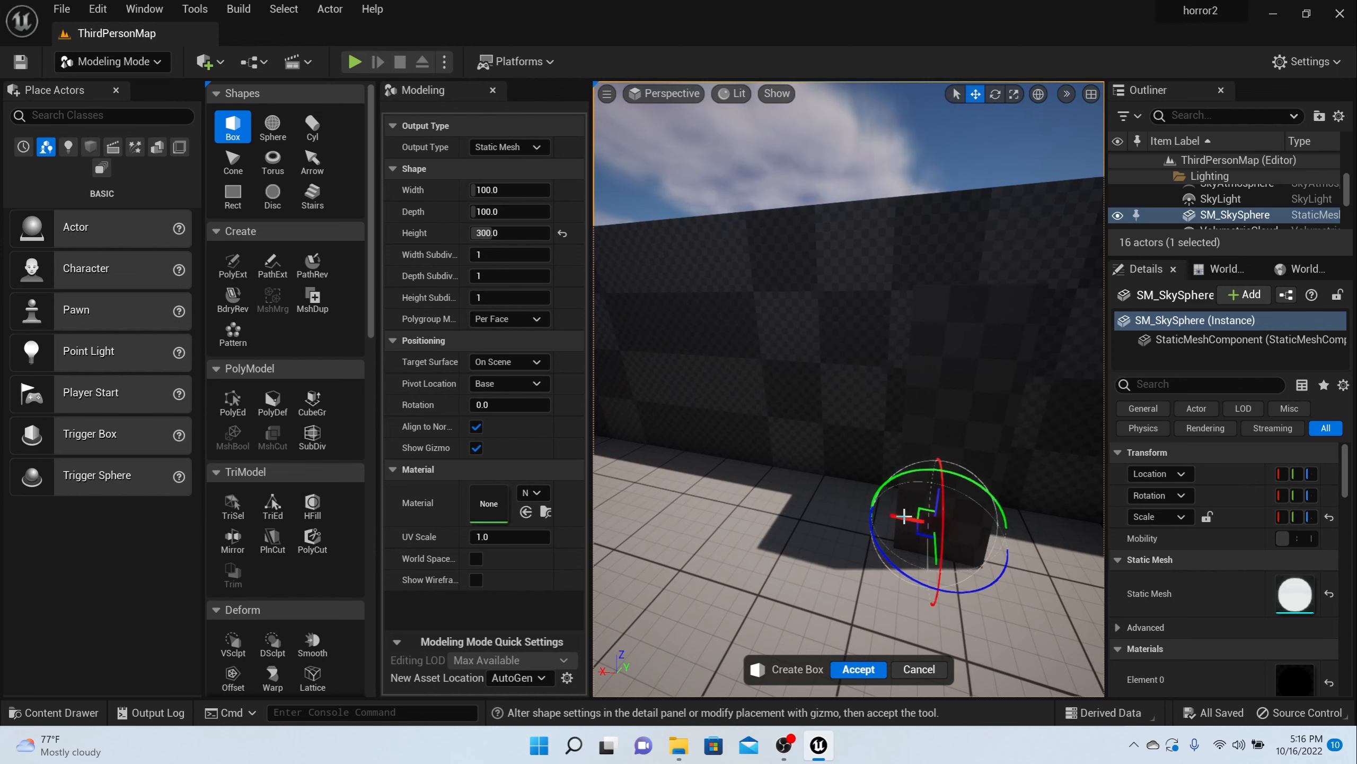
left_click_drag(904, 516, 891, 510)
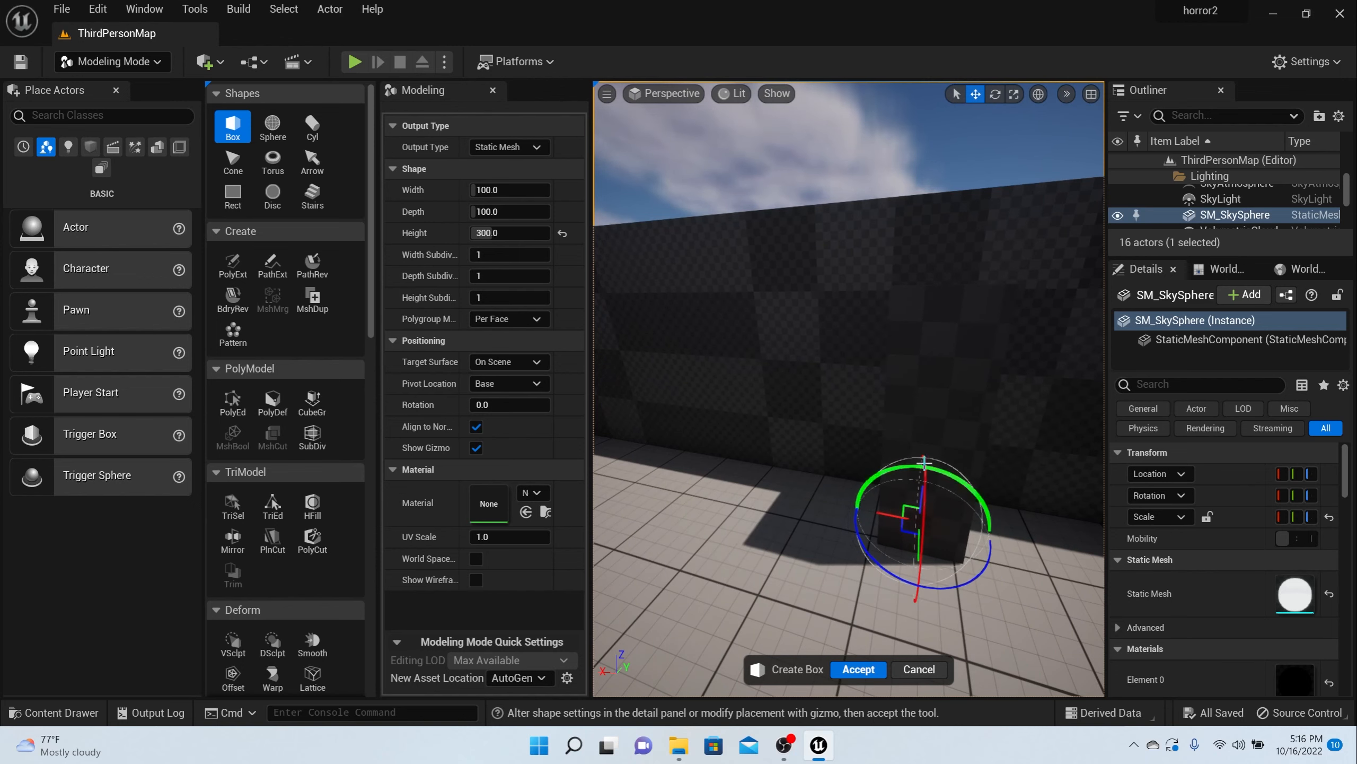
key("d")
right_click_drag(922, 422, 934, 425)
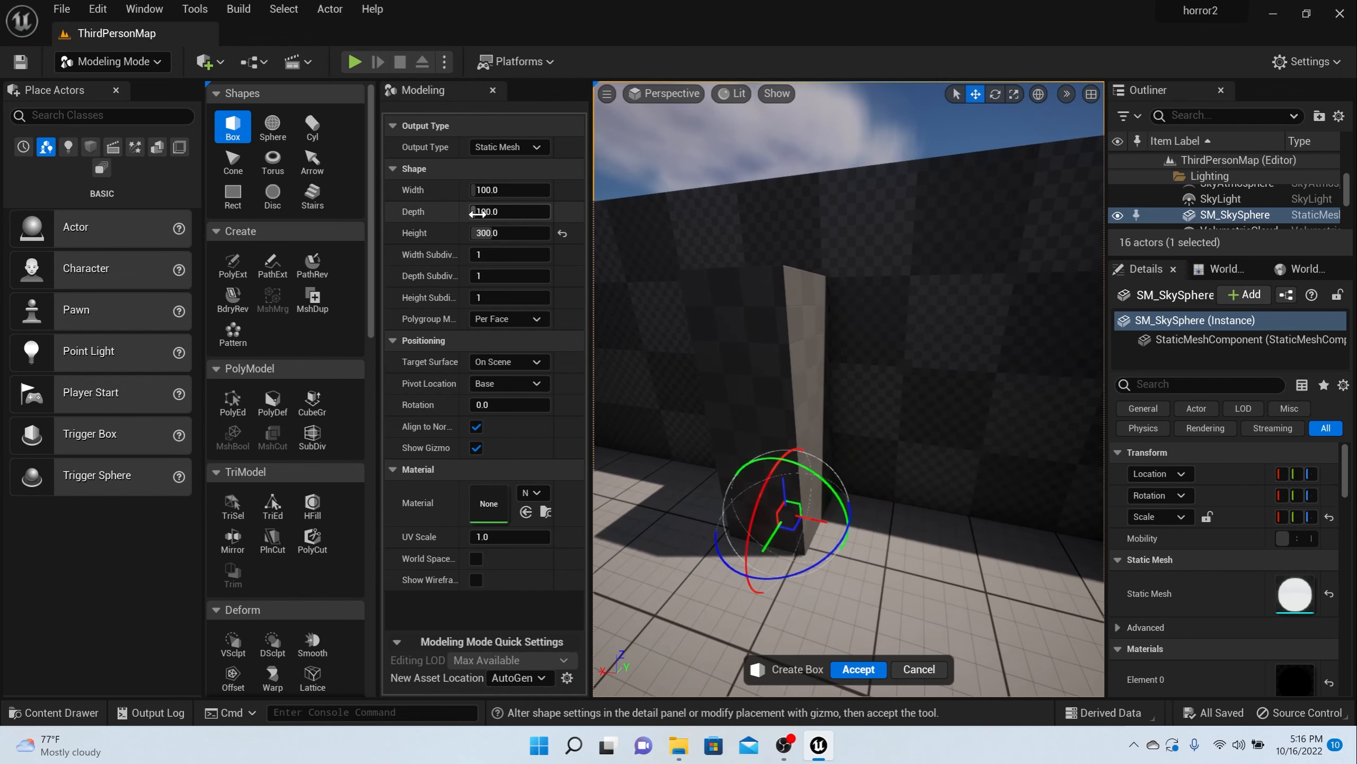
left_click_drag(478, 190, 504, 192)
key("ctrl+z")
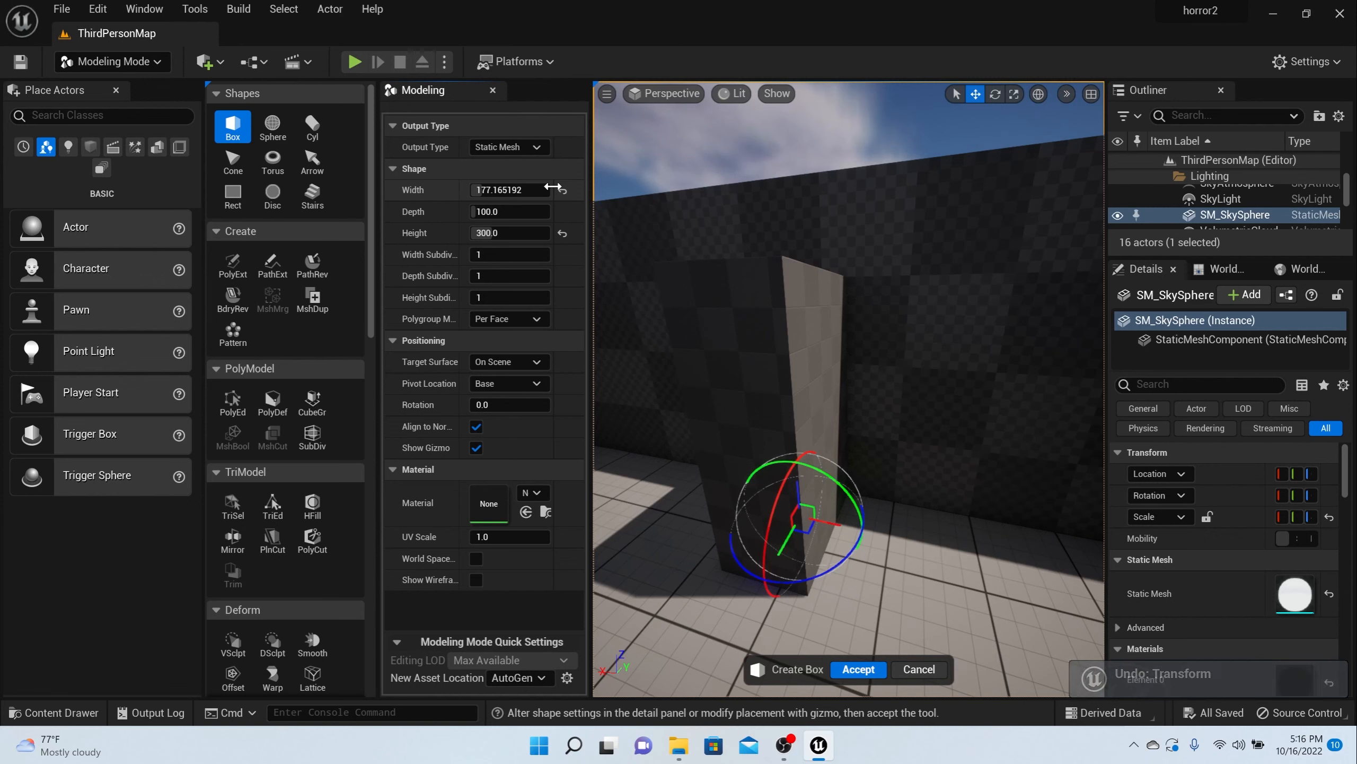
left_click(562, 190)
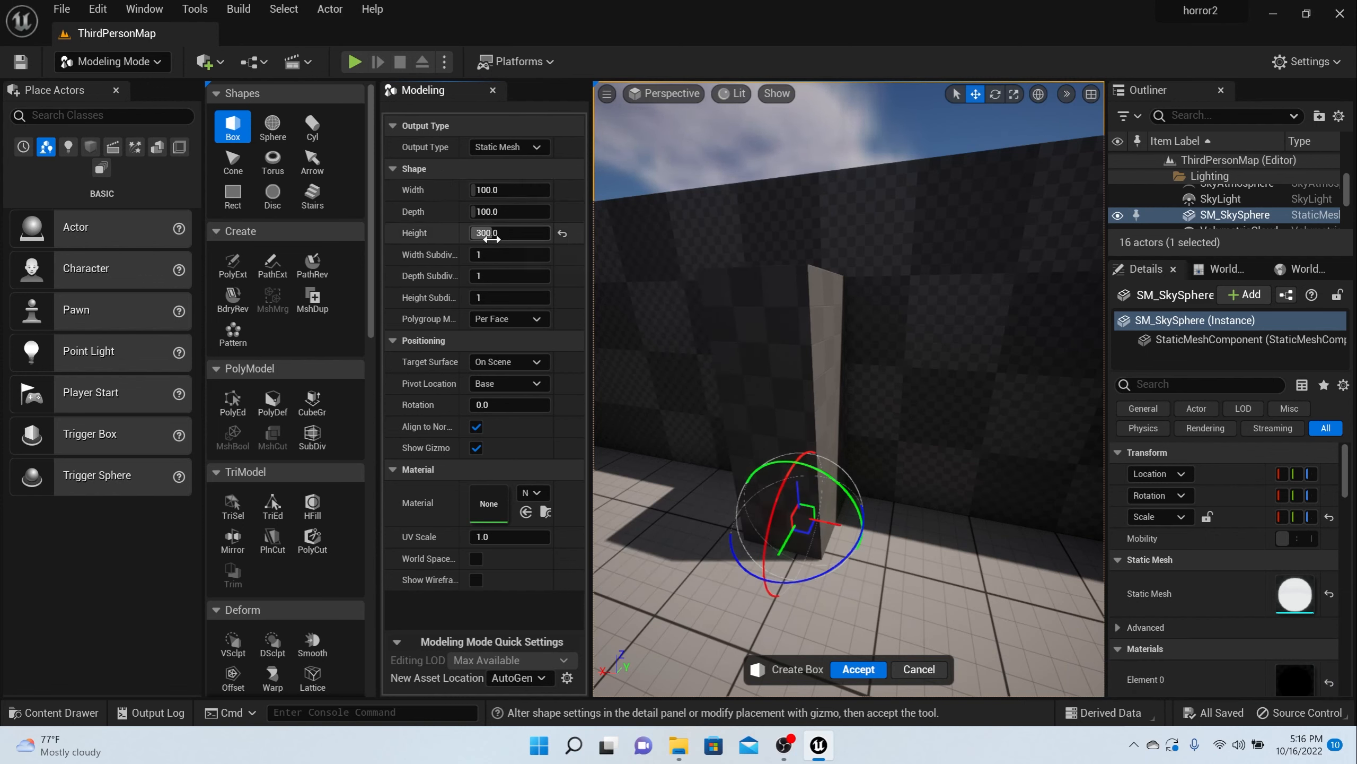
Enlarge the box to a depth of about 235 and a width of about 531
left_click_drag(490, 211, 567, 211)
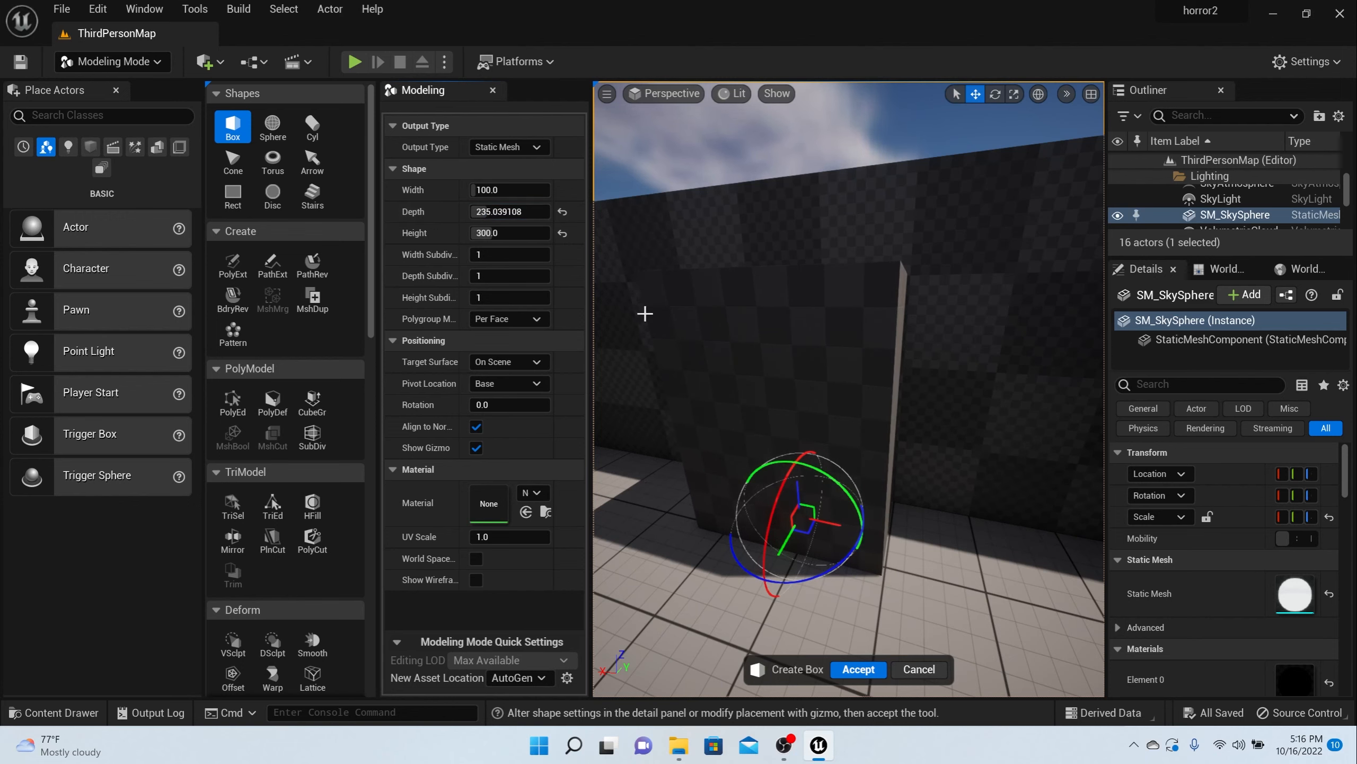
right_click_drag(758, 374, 807, 365)
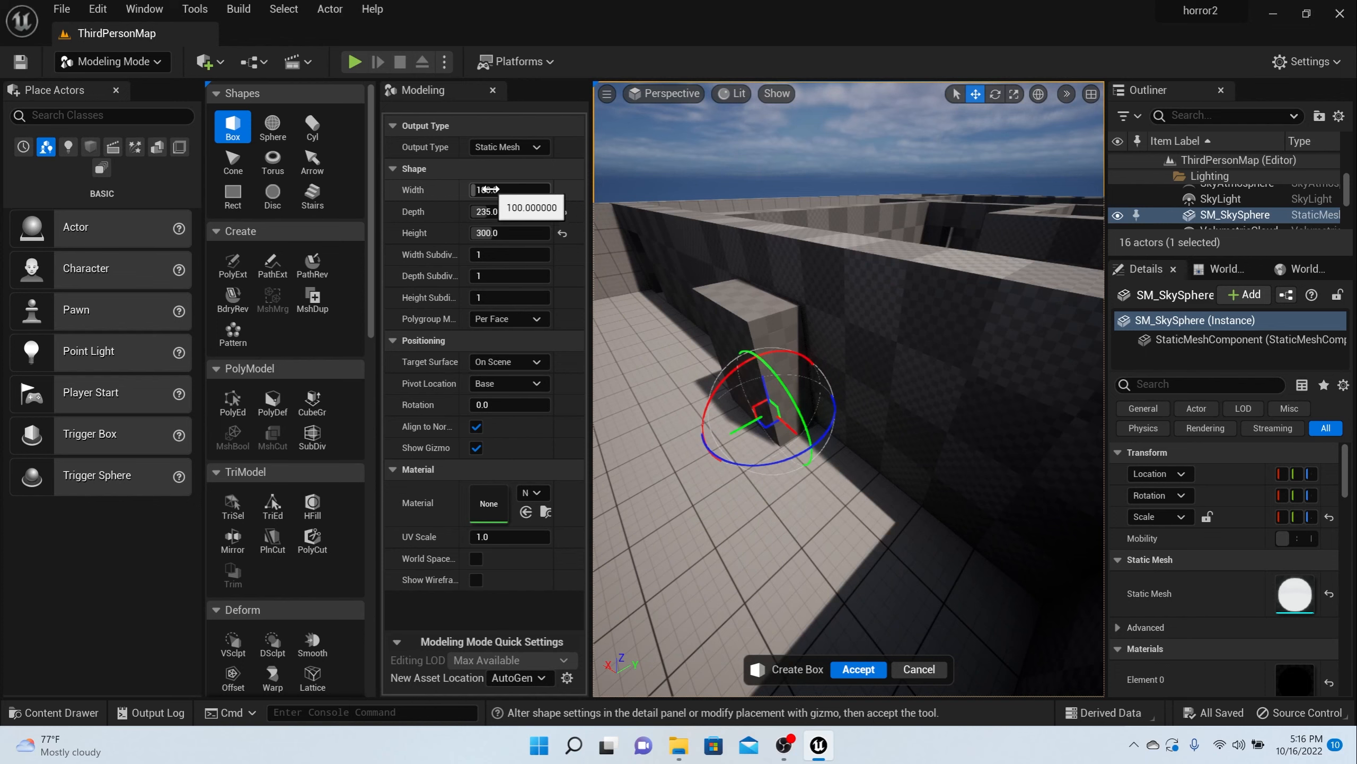
left_click_drag(508, 191, 542, 190)
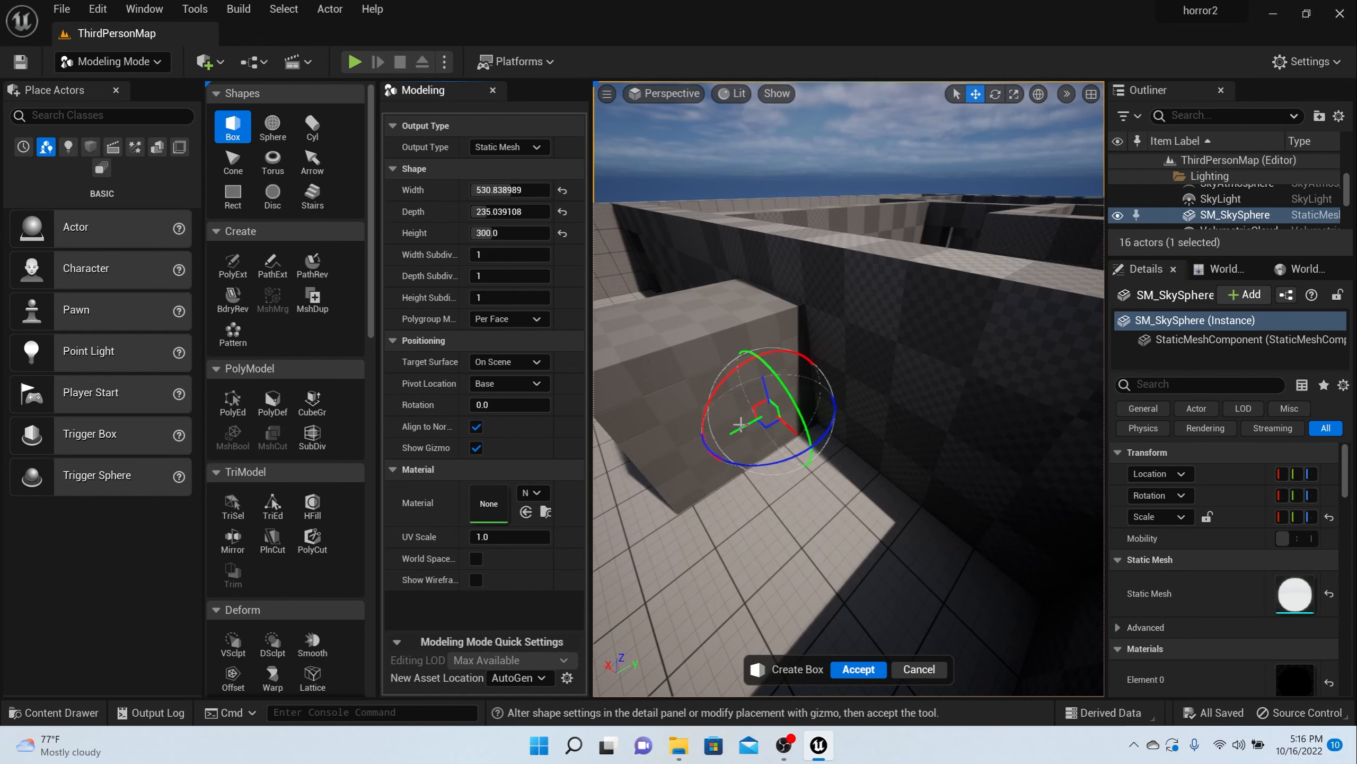
Move the box into the wall so it passes right through it, and accept the box creation
left_click_drag(739, 430, 779, 406)
right_click_drag(729, 417, 759, 417)
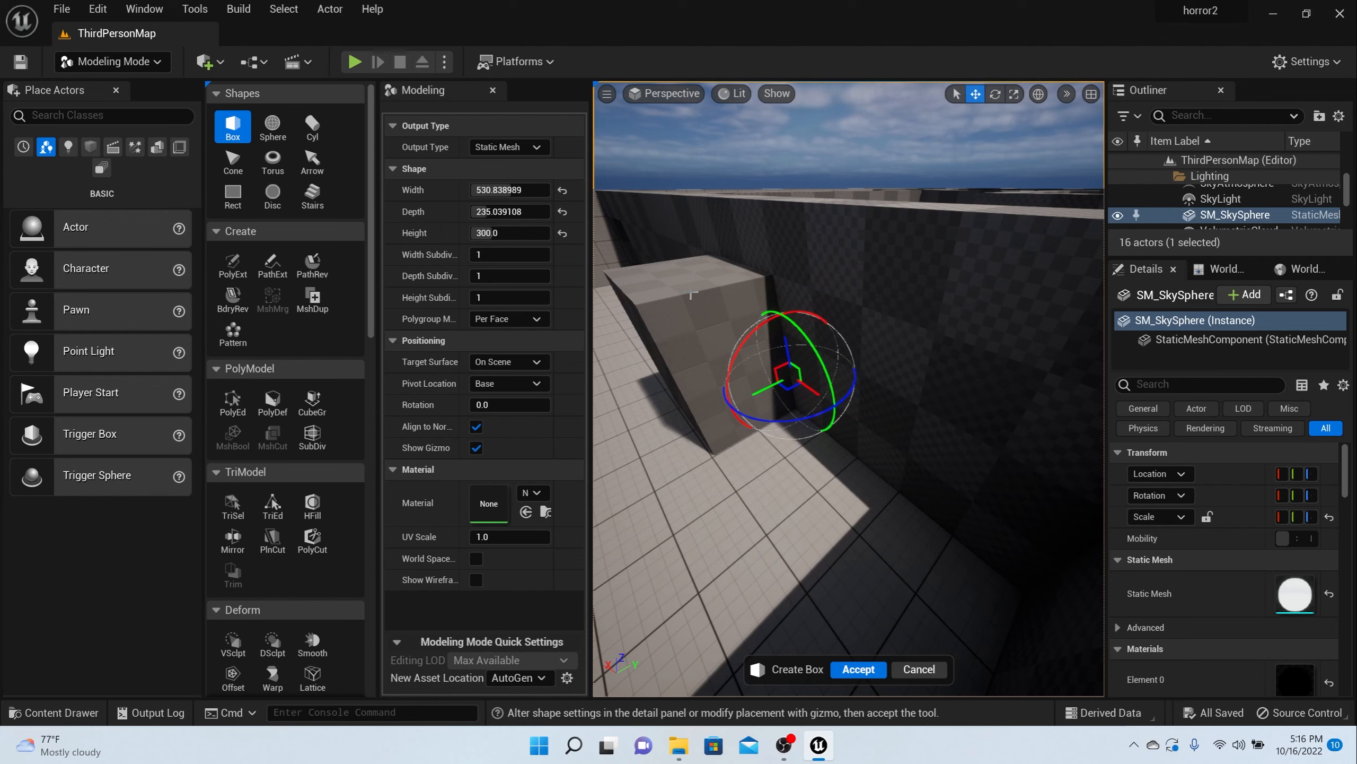
left_click(880, 669)
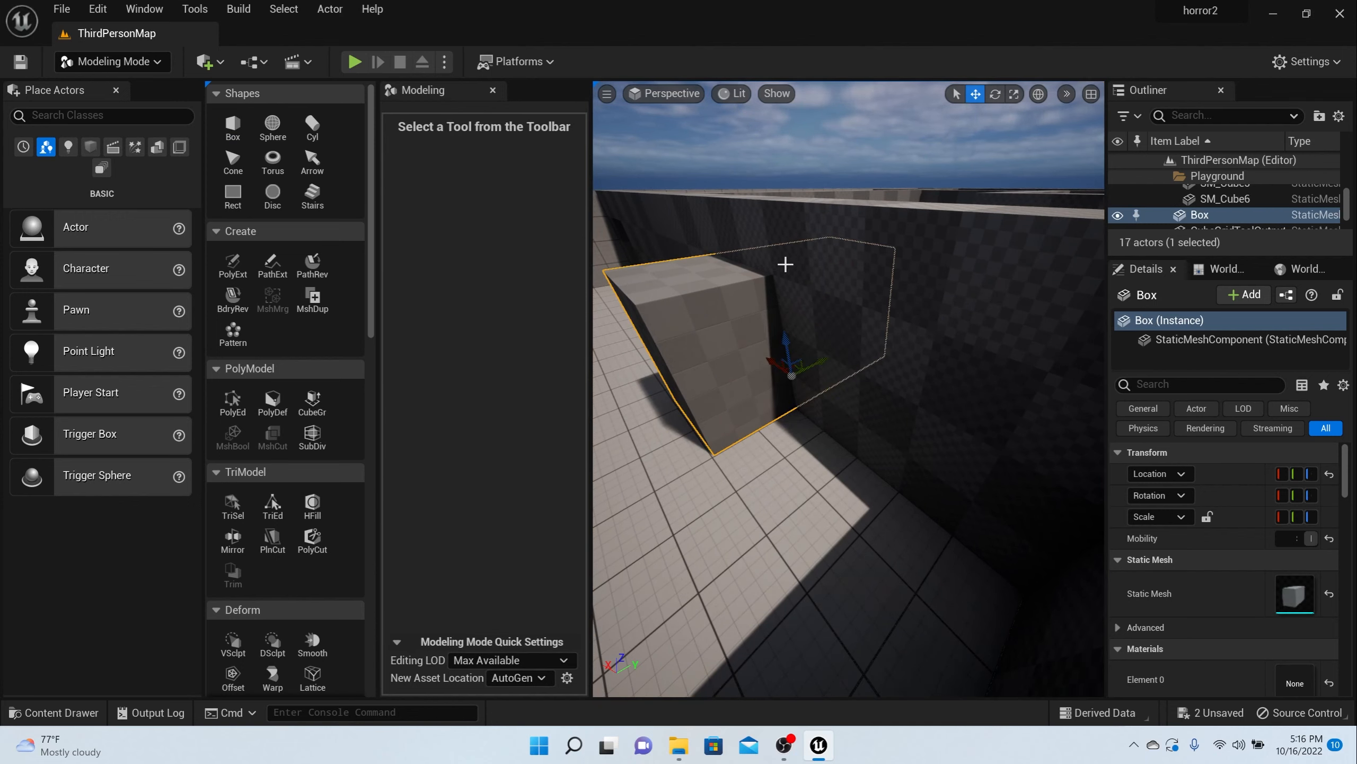
Select the box and the wall mesh and try cutting a doorway with Mesh Boolean set to Difference B - A
left_click(795, 250, "ctrl")
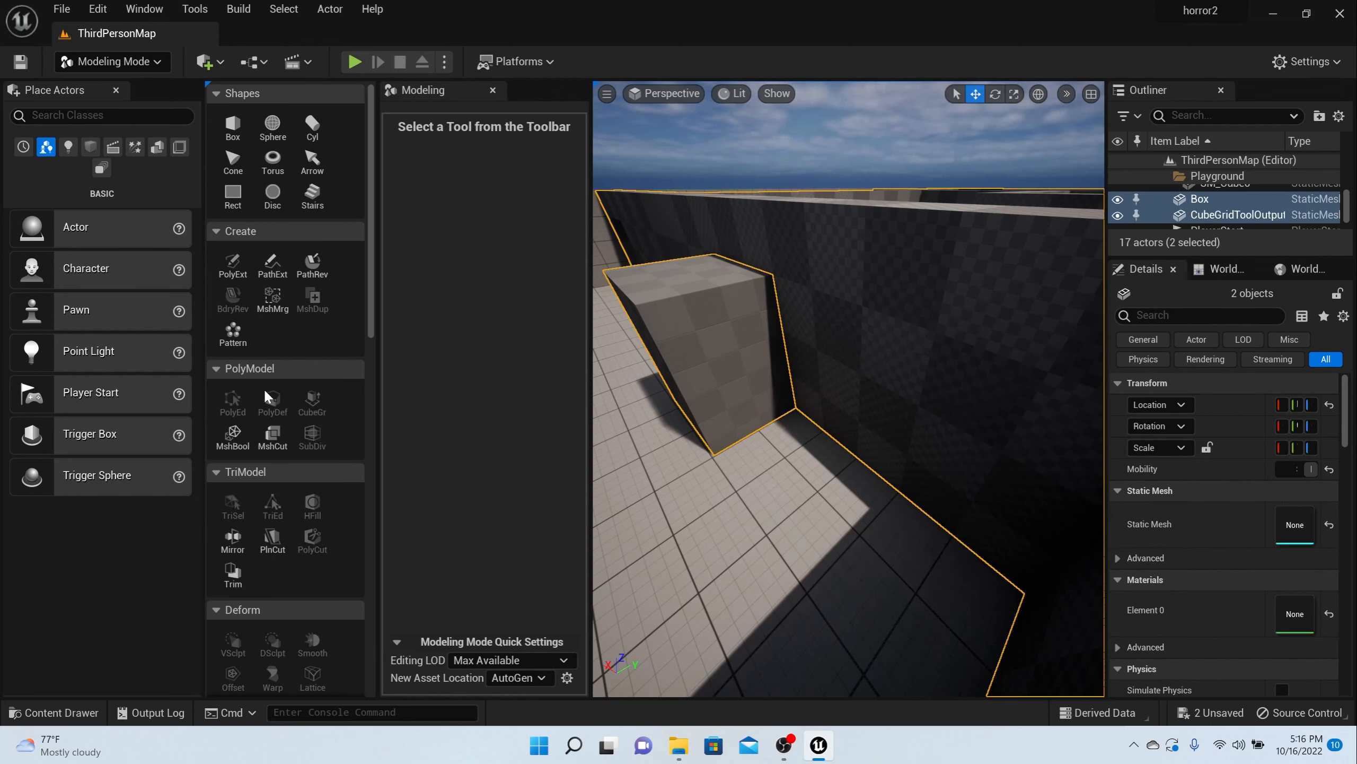
left_click(233, 437)
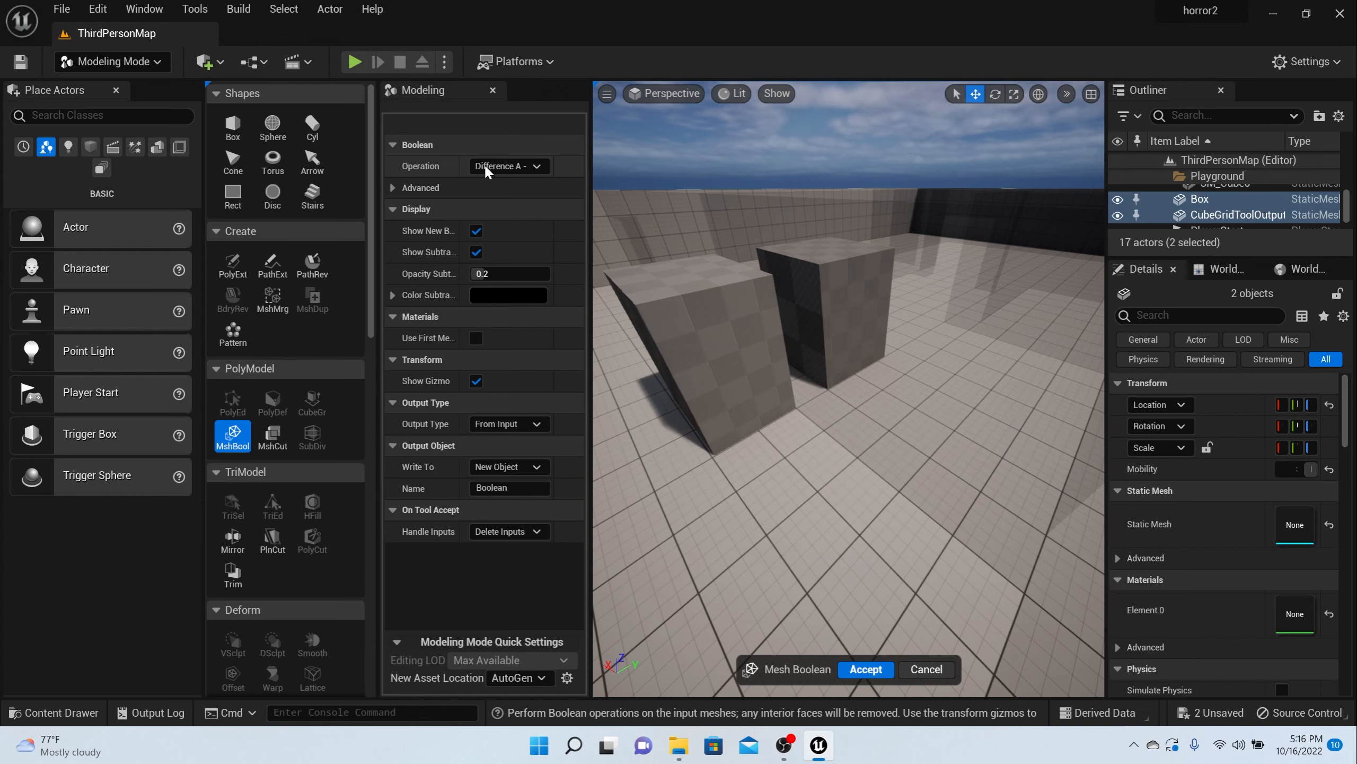
left_click(529, 168)
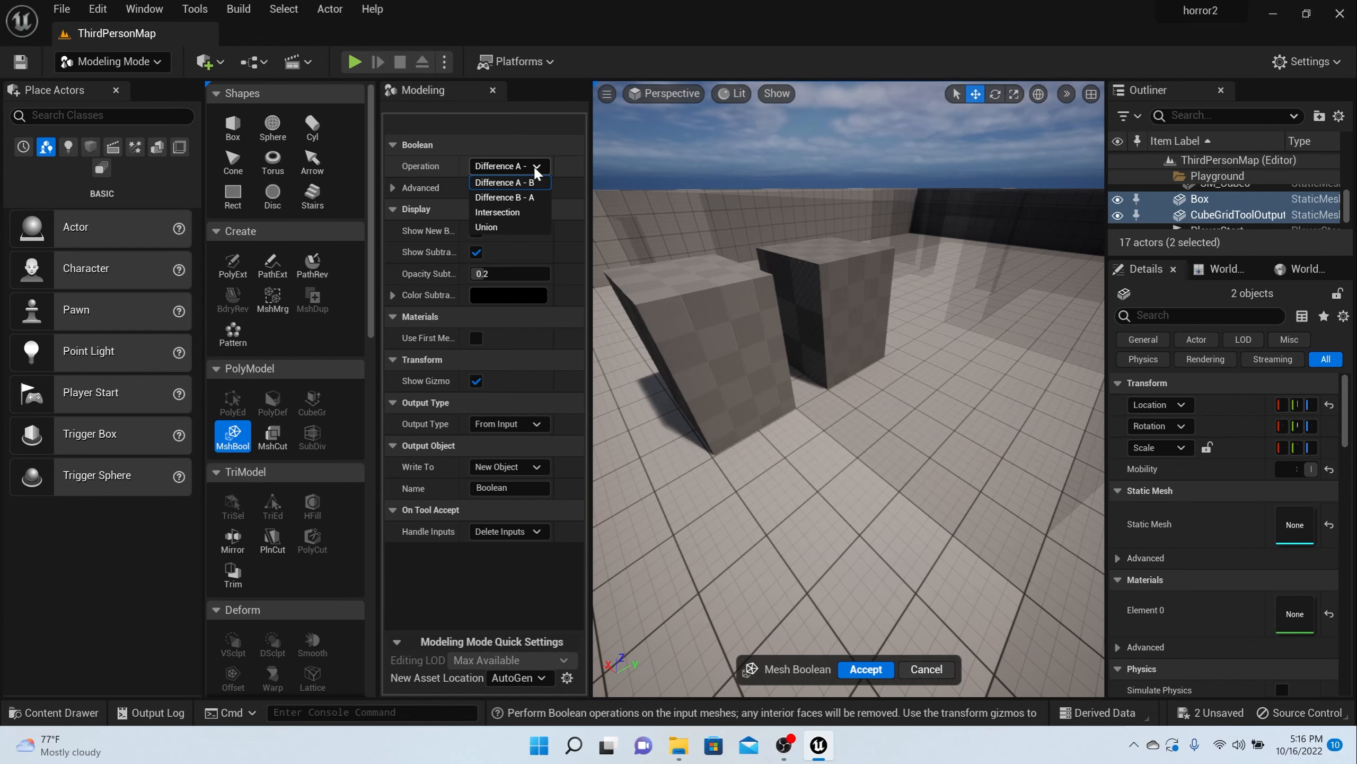
left_click(527, 197)
right_click_drag(827, 386, 898, 333)
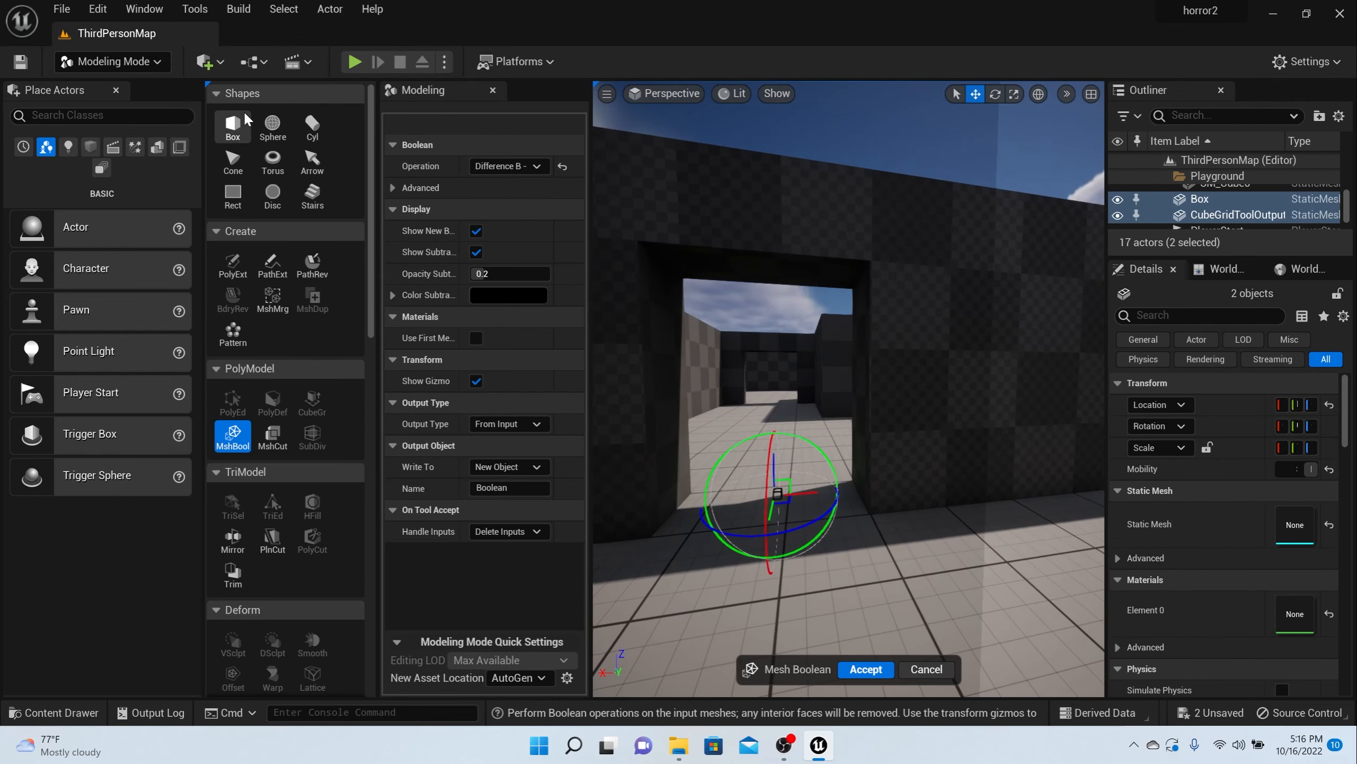
Switch to Selection mode without accepting the Mesh Boolean, and return to Modeling mode with the box and wall in view
left_click(112, 61)
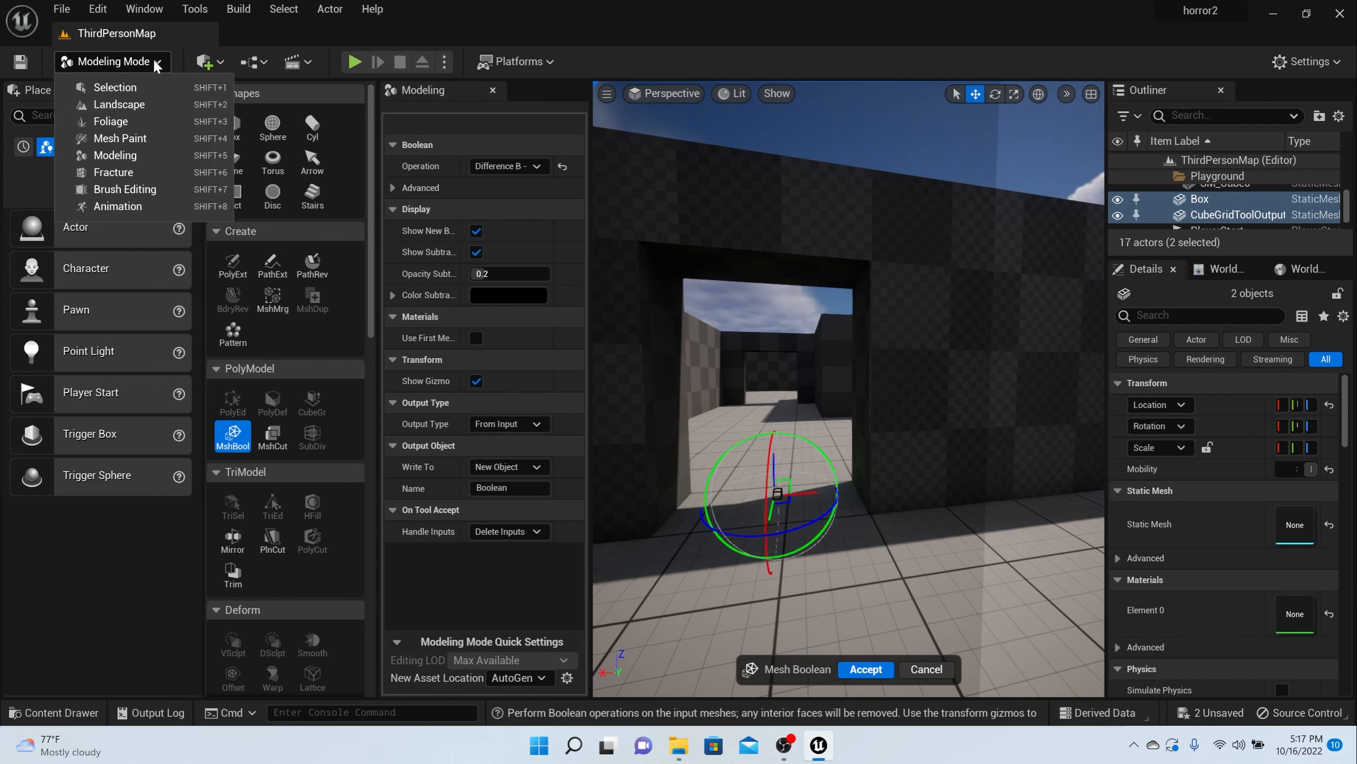
left_click(114, 87)
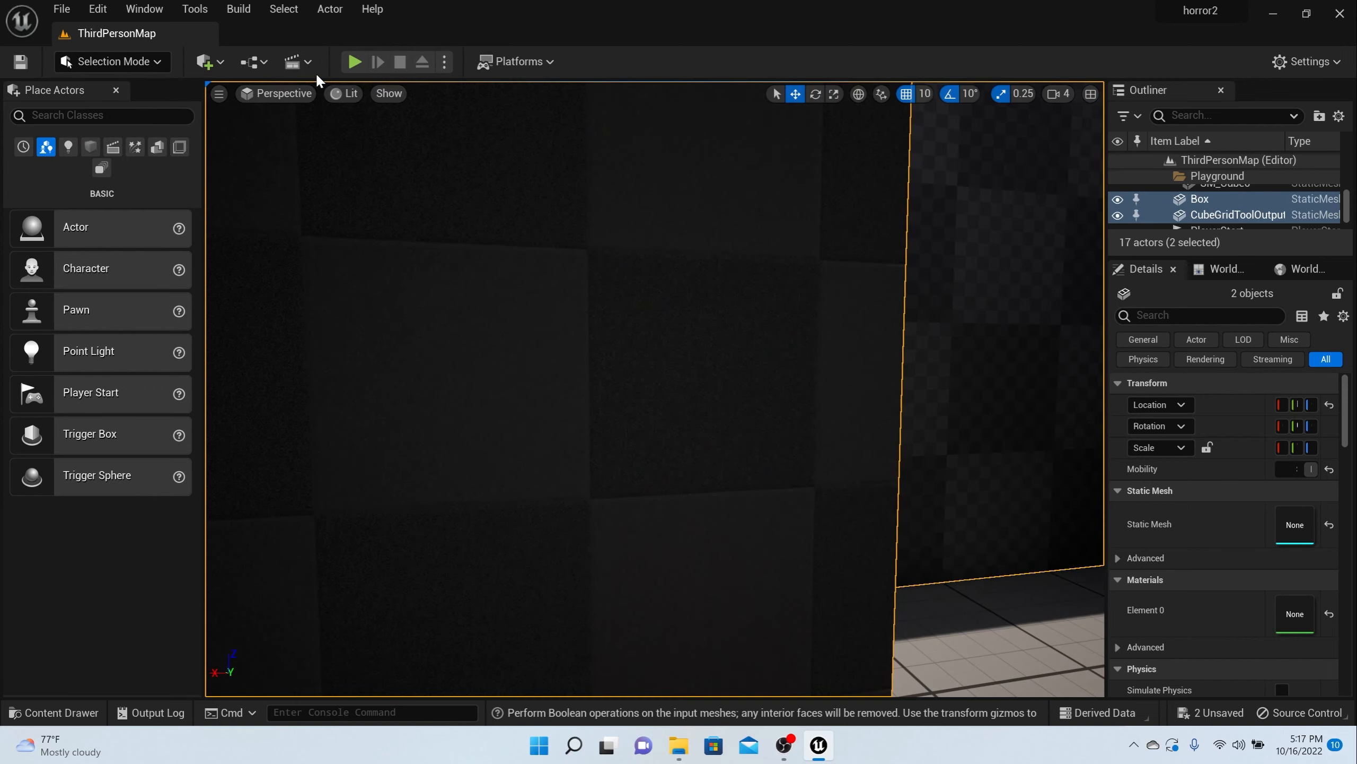
left_click(144, 61)
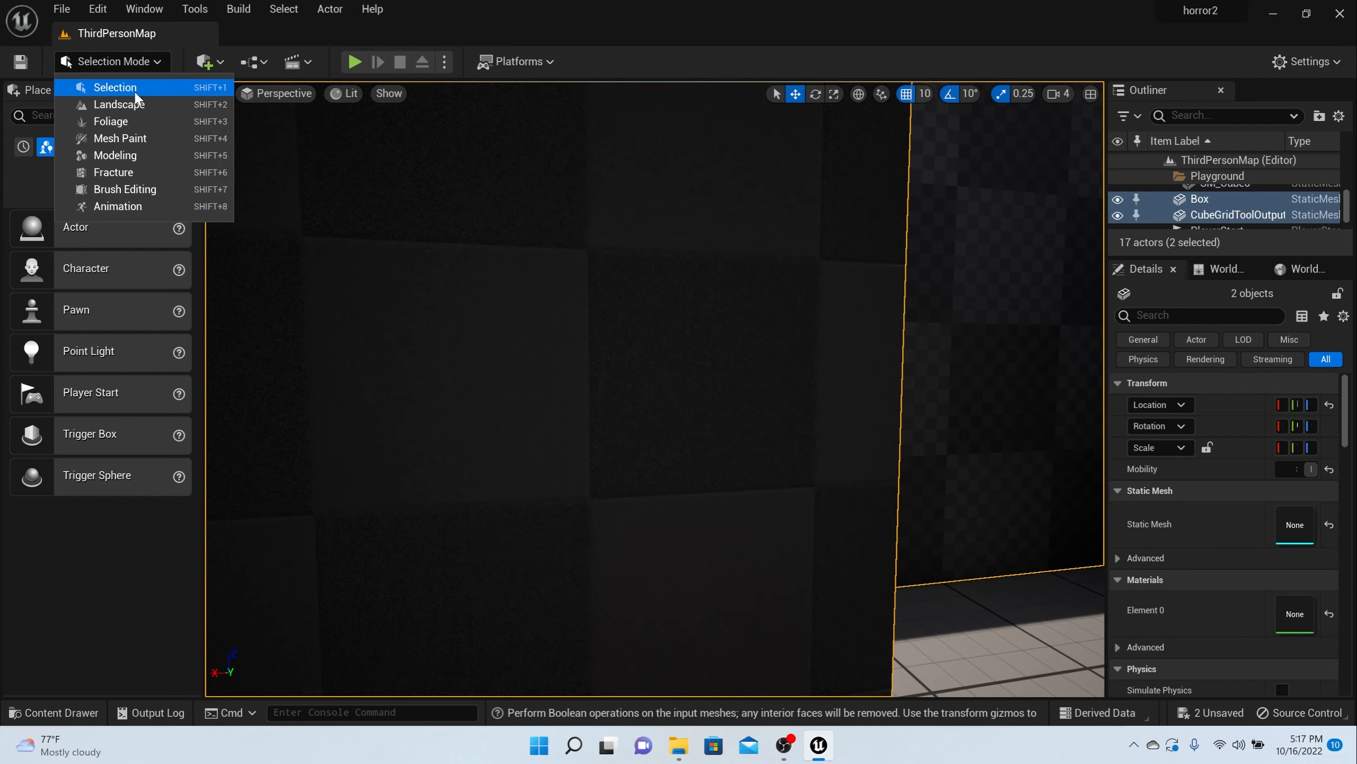
left_click(136, 155)
scroll(784, 344, "up", 3)
scroll(785, 343, "down", 6)
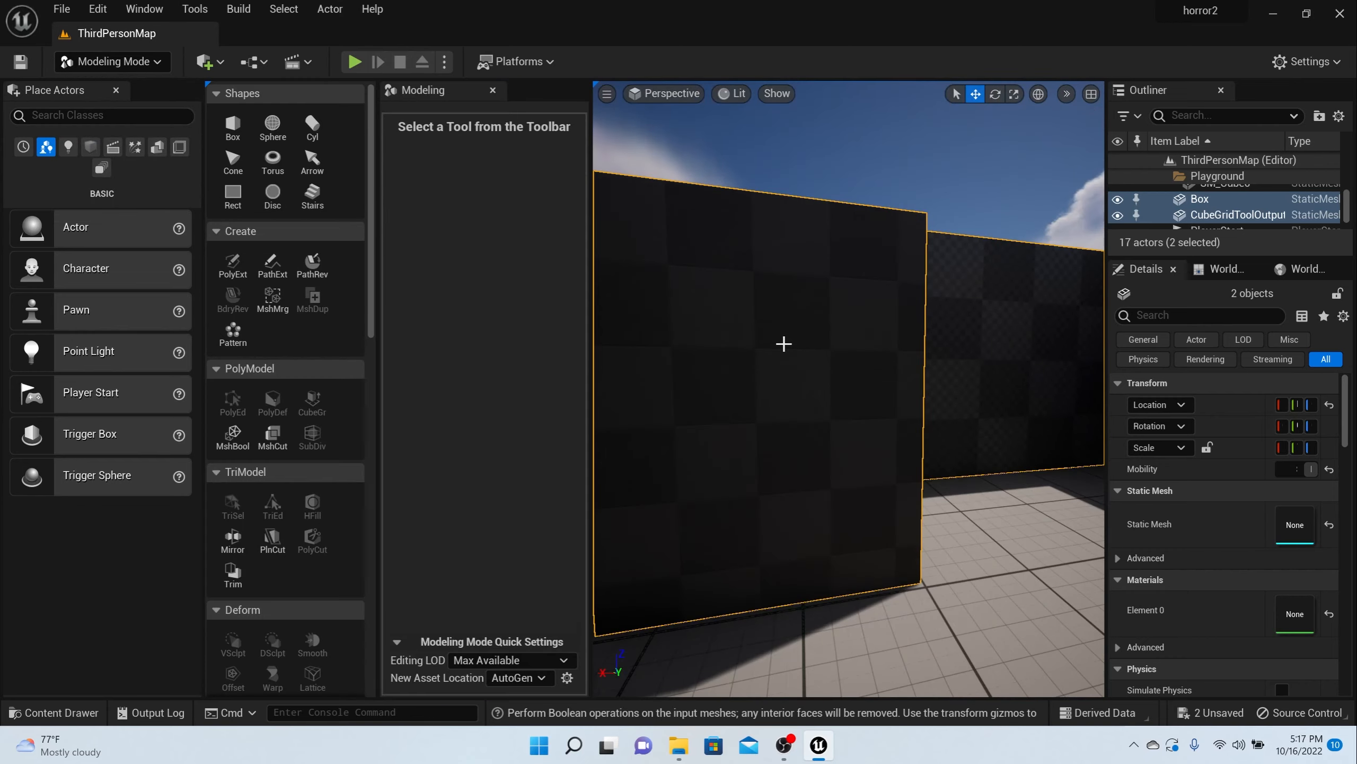
Cut the doorway through the maze wall with Mesh Boolean set to Difference B - A, and accept the result
right_click_drag(784, 343, 546, 294)
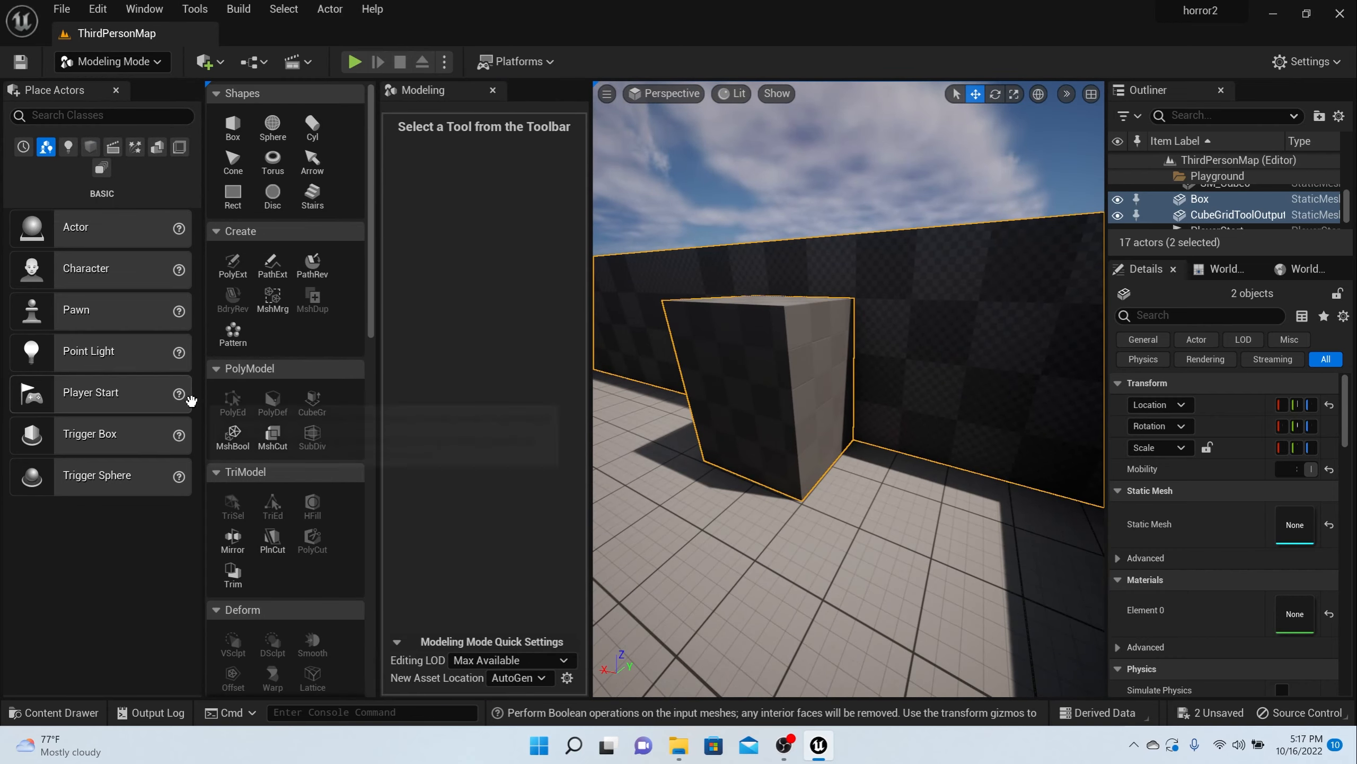
left_click(232, 436)
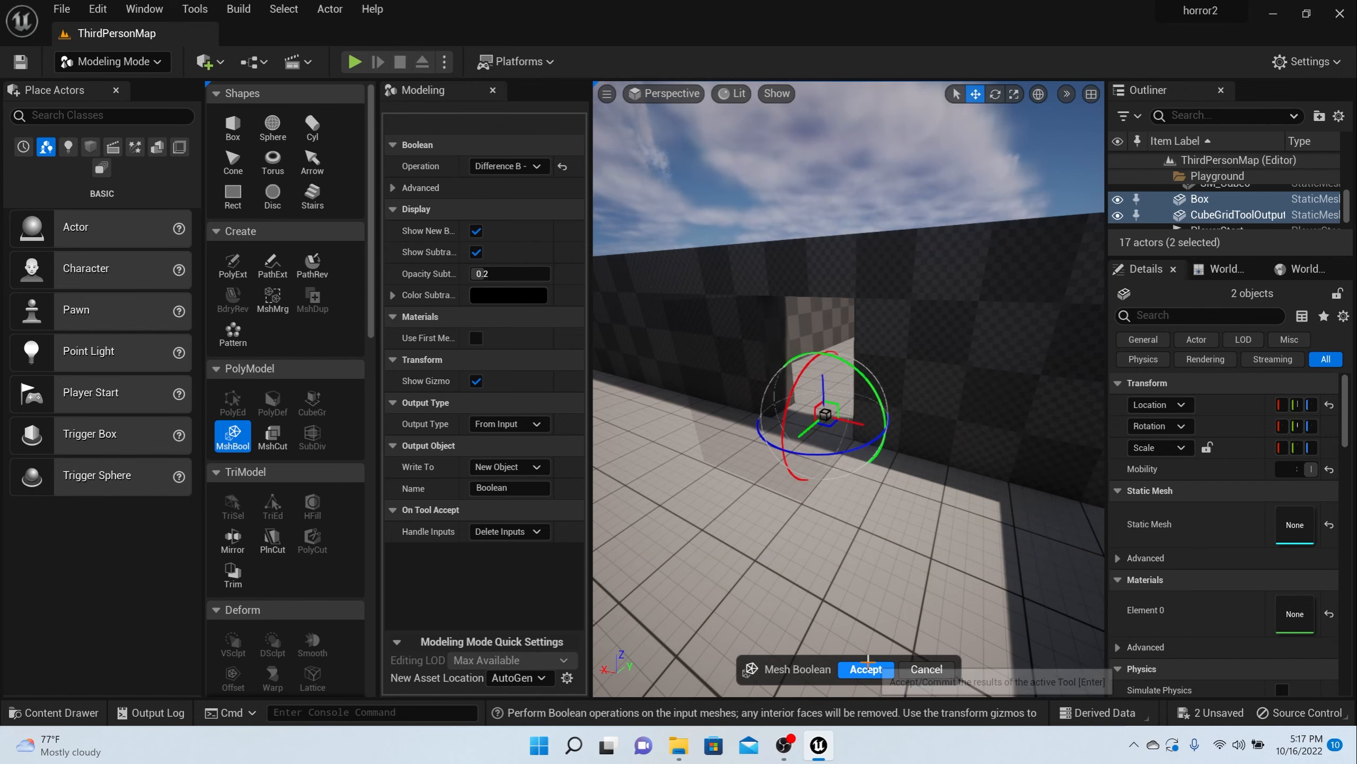
left_click(866, 665)
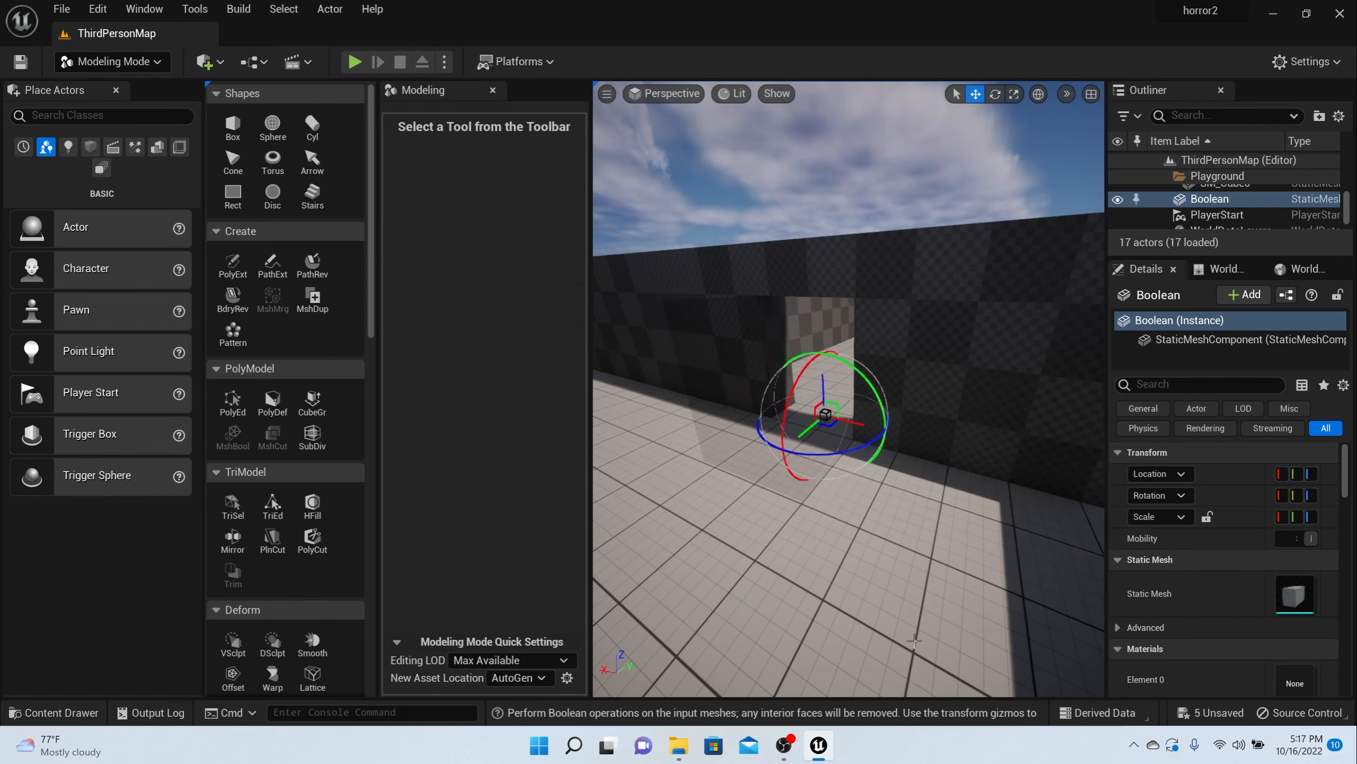
Inspect the new doorway, switch to Selection mode and look over the whole maze from above
right_click_drag(832, 501, 572, 378)
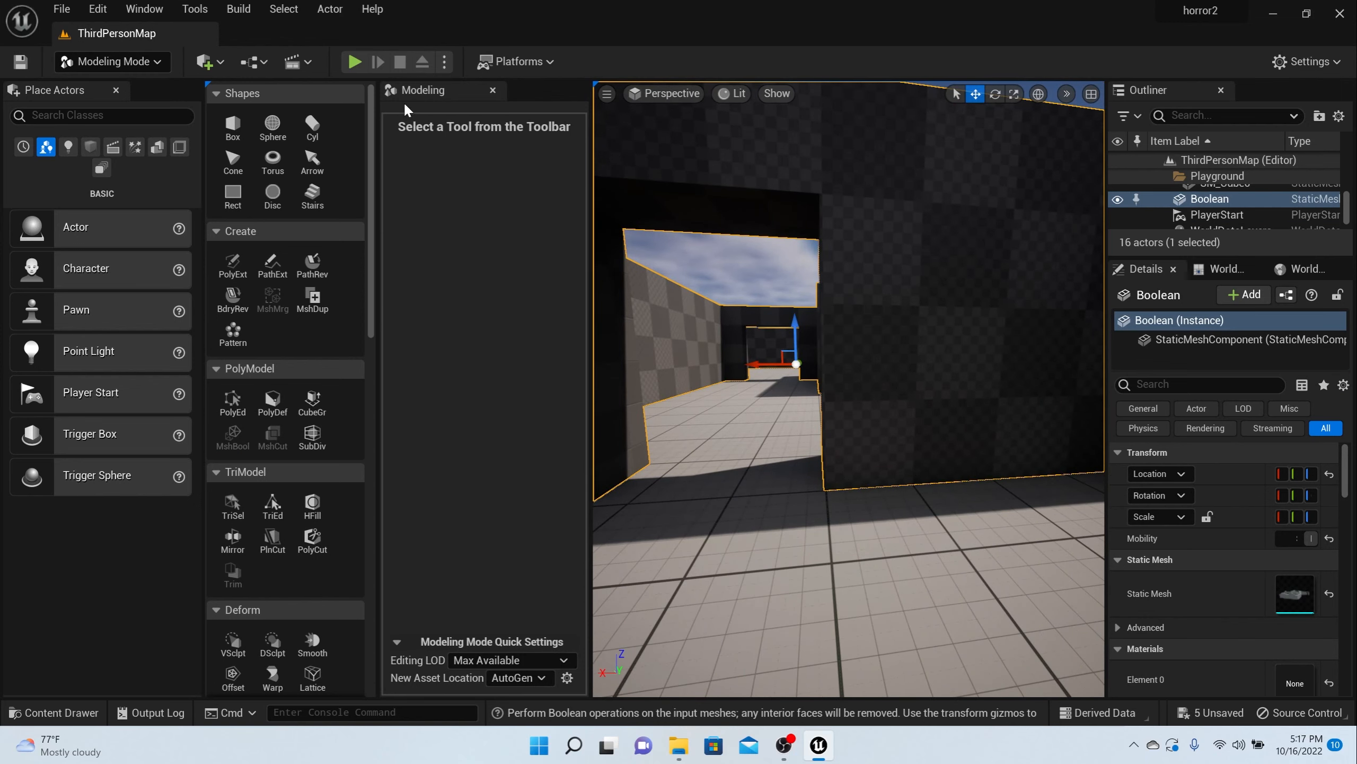
left_click(108, 63)
left_click(126, 89)
scroll(558, 282, "down", 5)
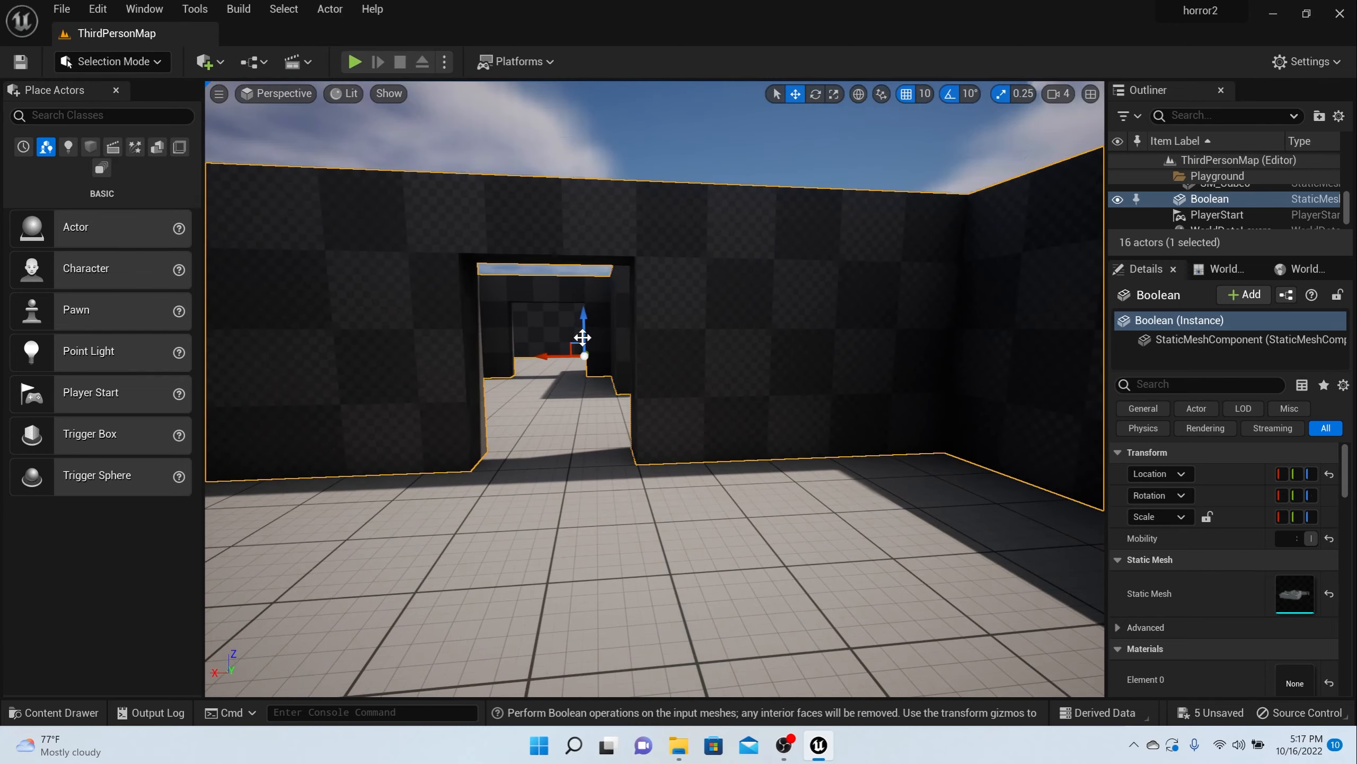
key("e")
right_click_drag(582, 335, 612, 396)
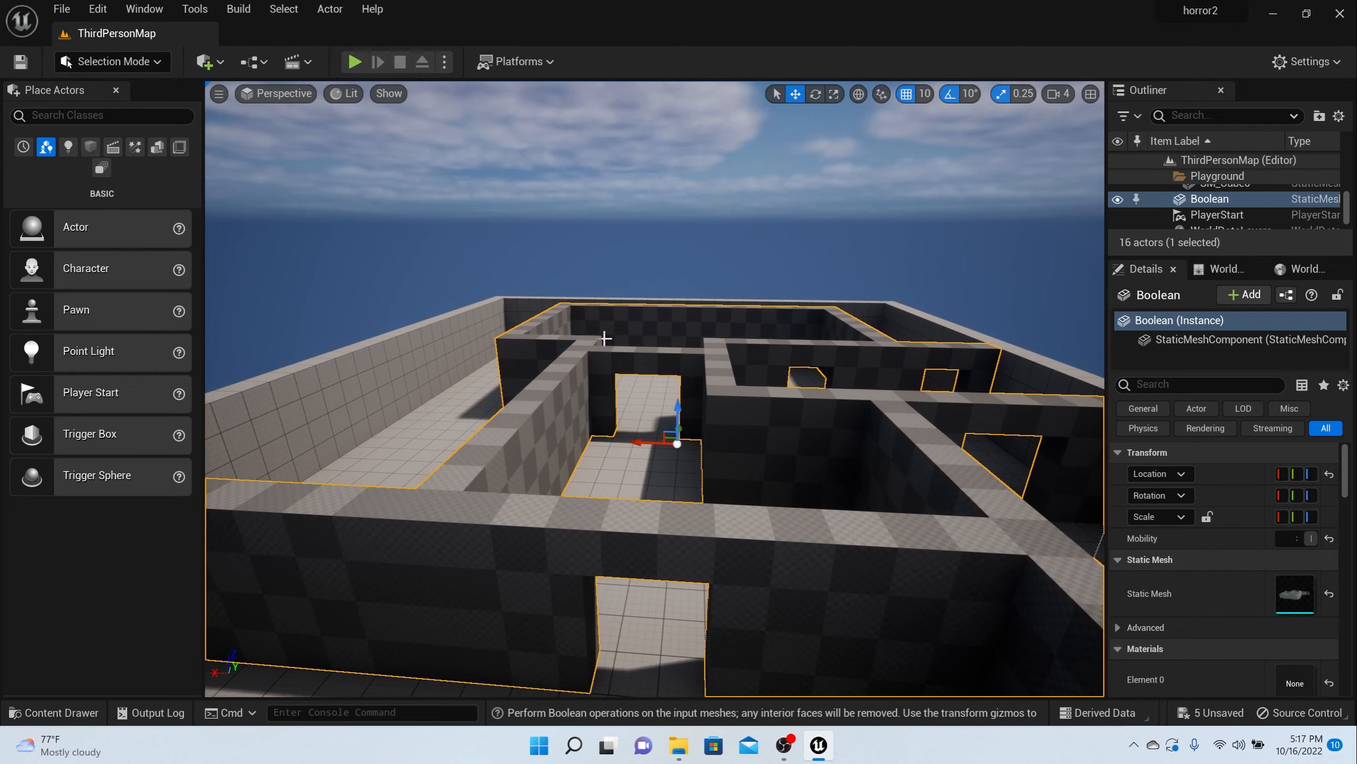
mouse_move(604, 338)
middle_mouse_down()
mouse_move(604, 382)
mouse_move(597, 320)
middle_mouse_up()
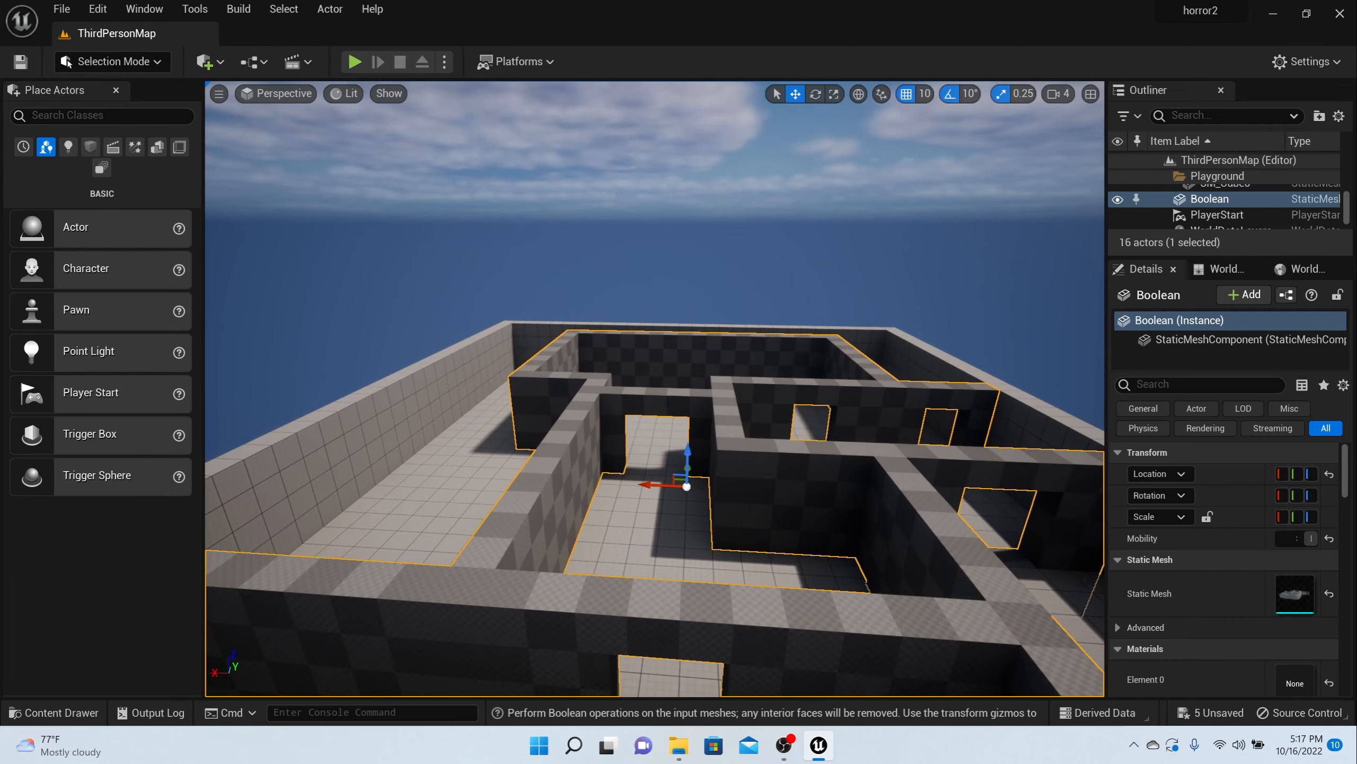
mouse_move(490, 328)
right_mouse_down()
mouse_move(516, 307)
mouse_move(505, 327)
right_mouse_up()
left_click(483, 297)
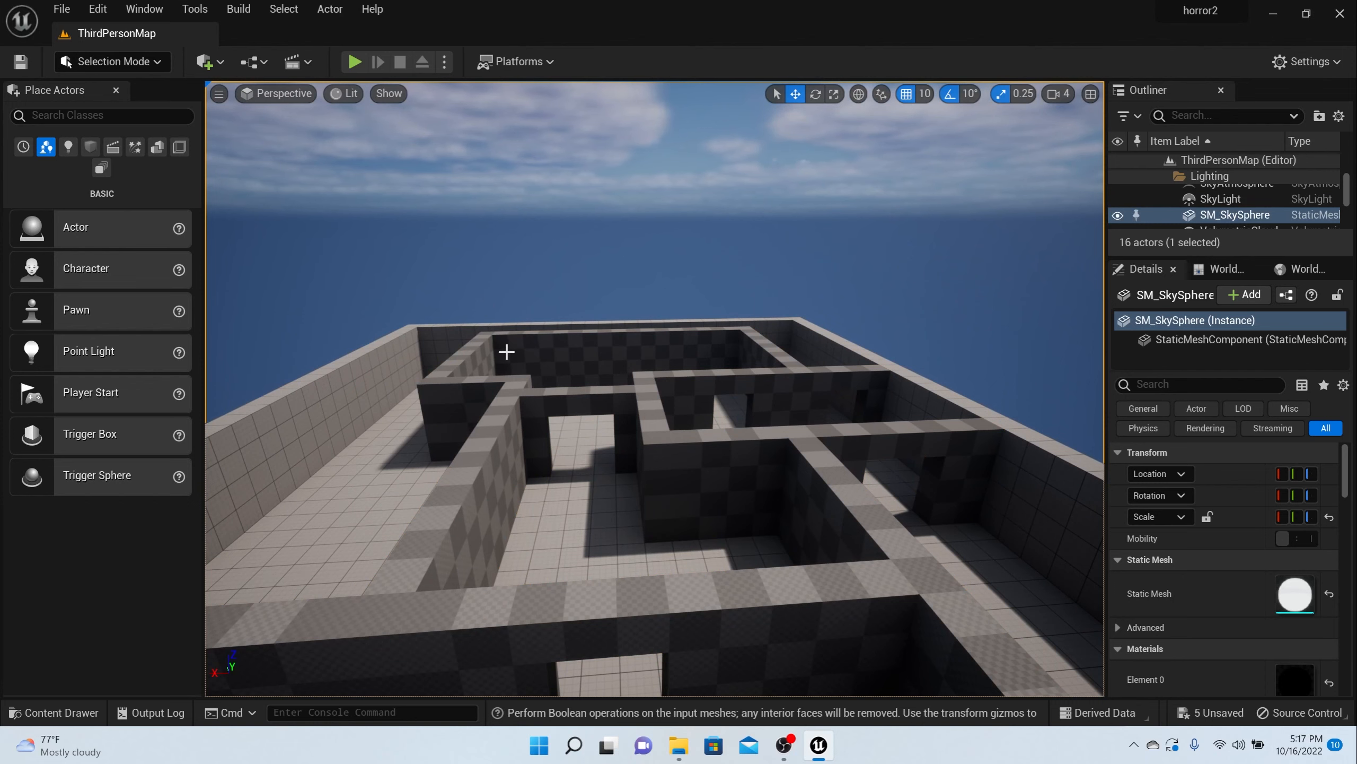
Open the BP_ThirdPersonCharacter blueprint and delete the InputAction Sprint event node from its Event Graph
left_click(59, 712)
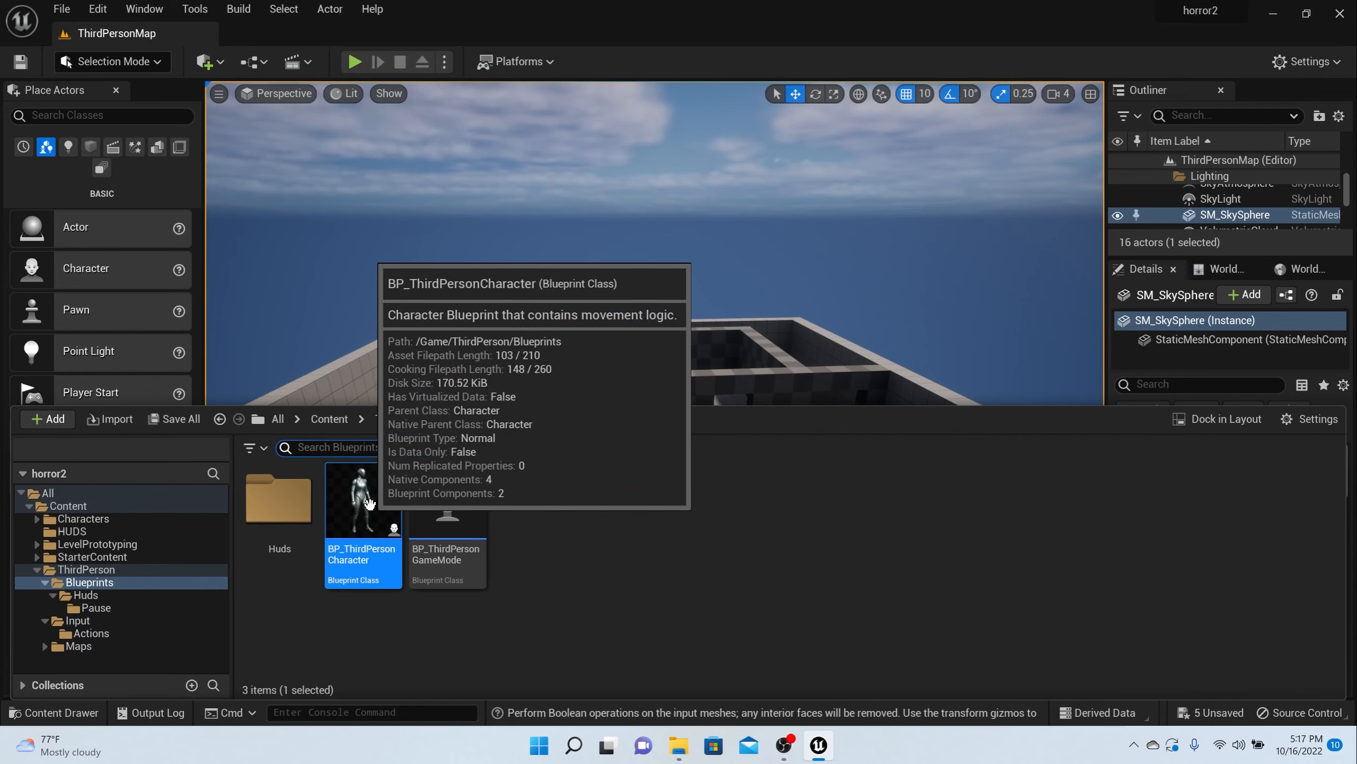
double_click(358, 529)
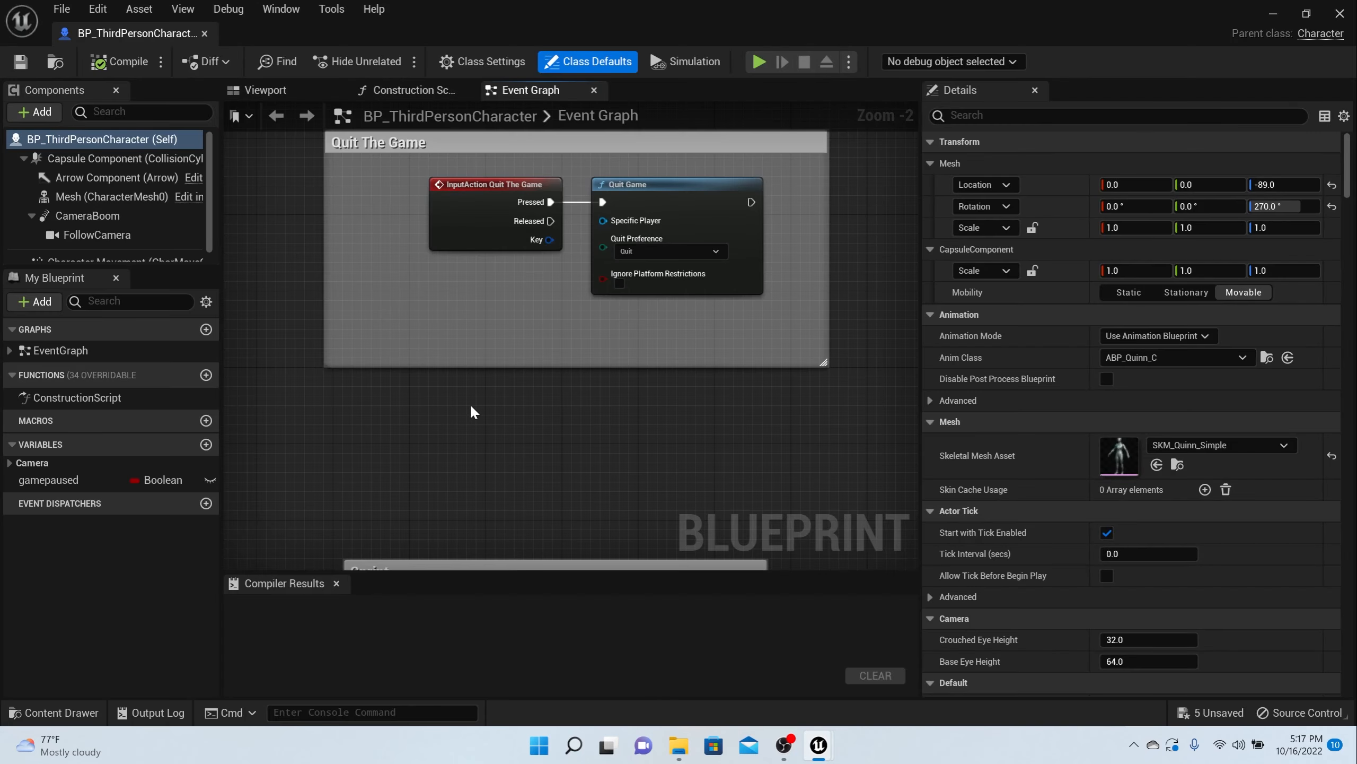
scroll(470, 405, "down", 1)
right_click_drag(611, 428, 570, 315)
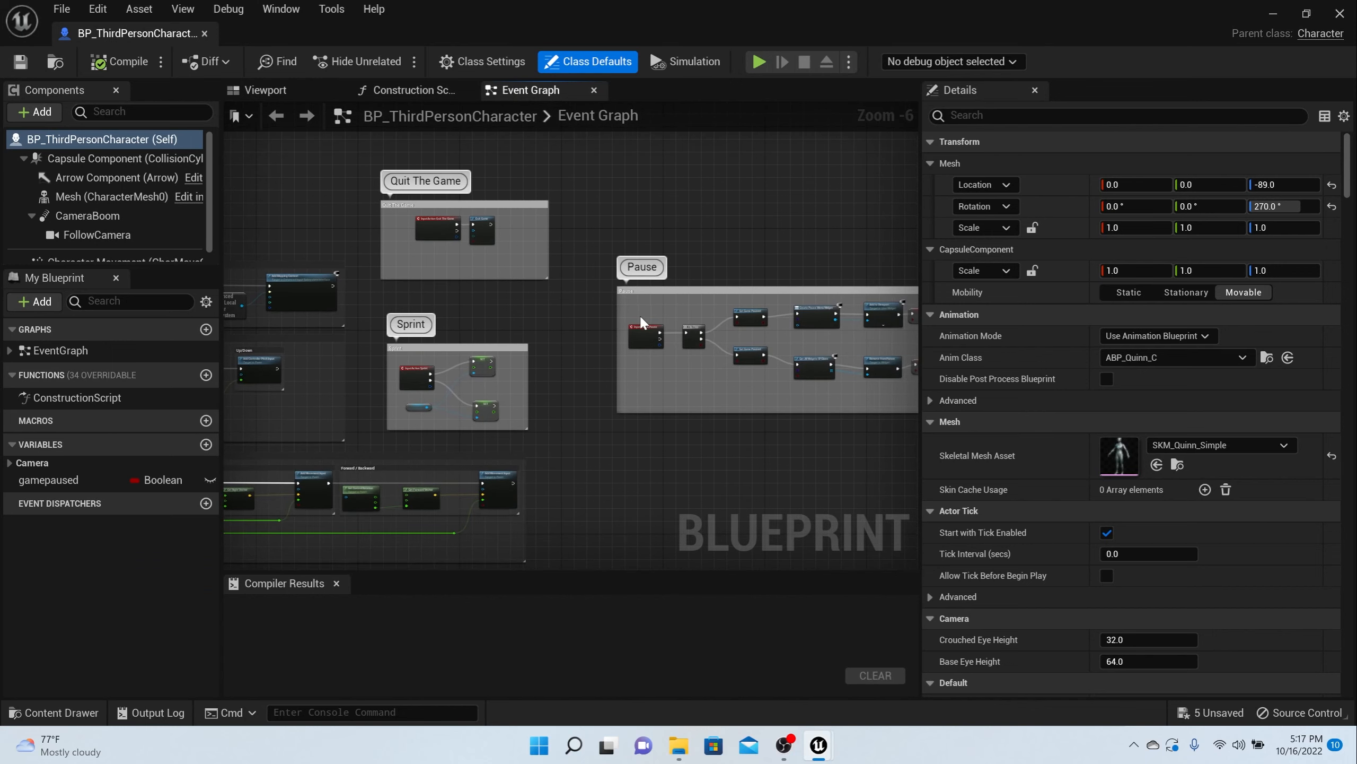
scroll(638, 320, "up", 4)
scroll(468, 369, "down", 3)
right_click_drag(480, 342, 725, 326)
scroll(479, 402, "up", 3)
left_click(477, 389)
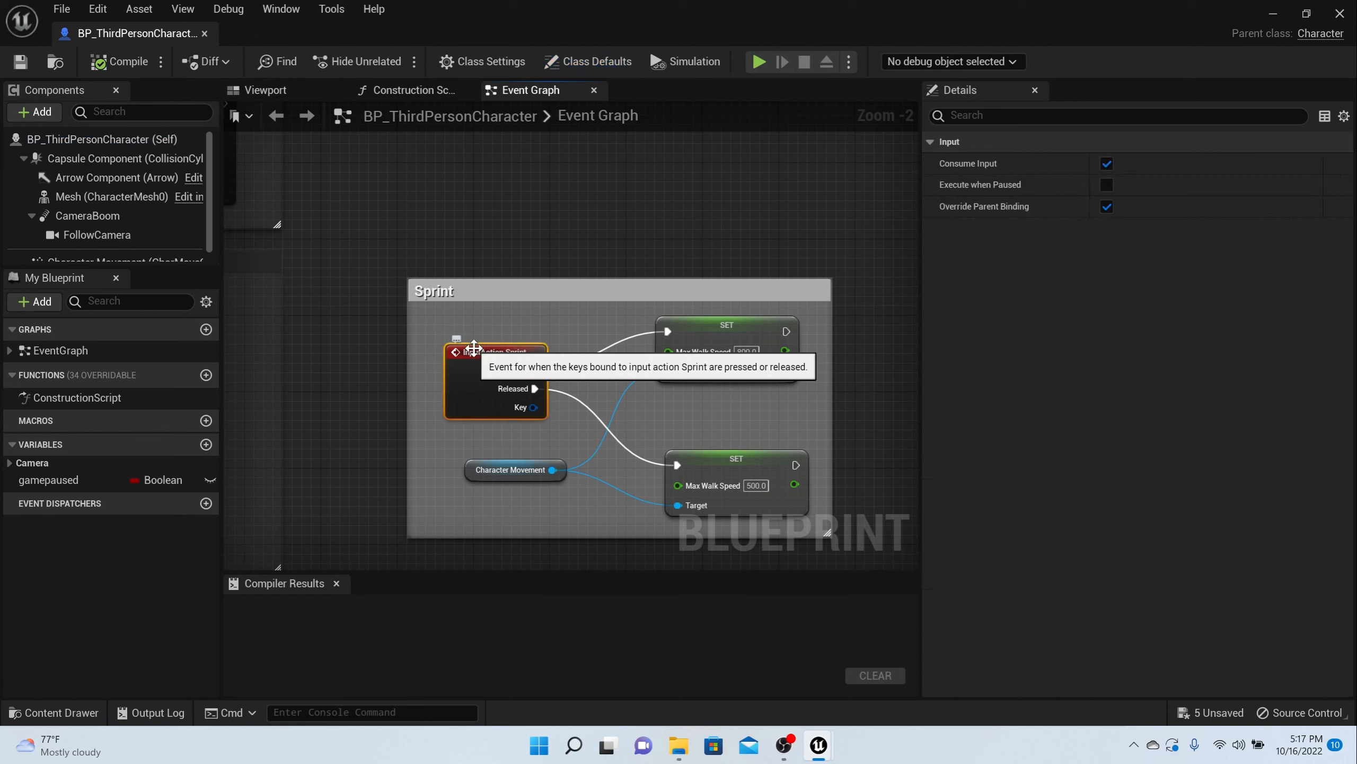
key("Delete")
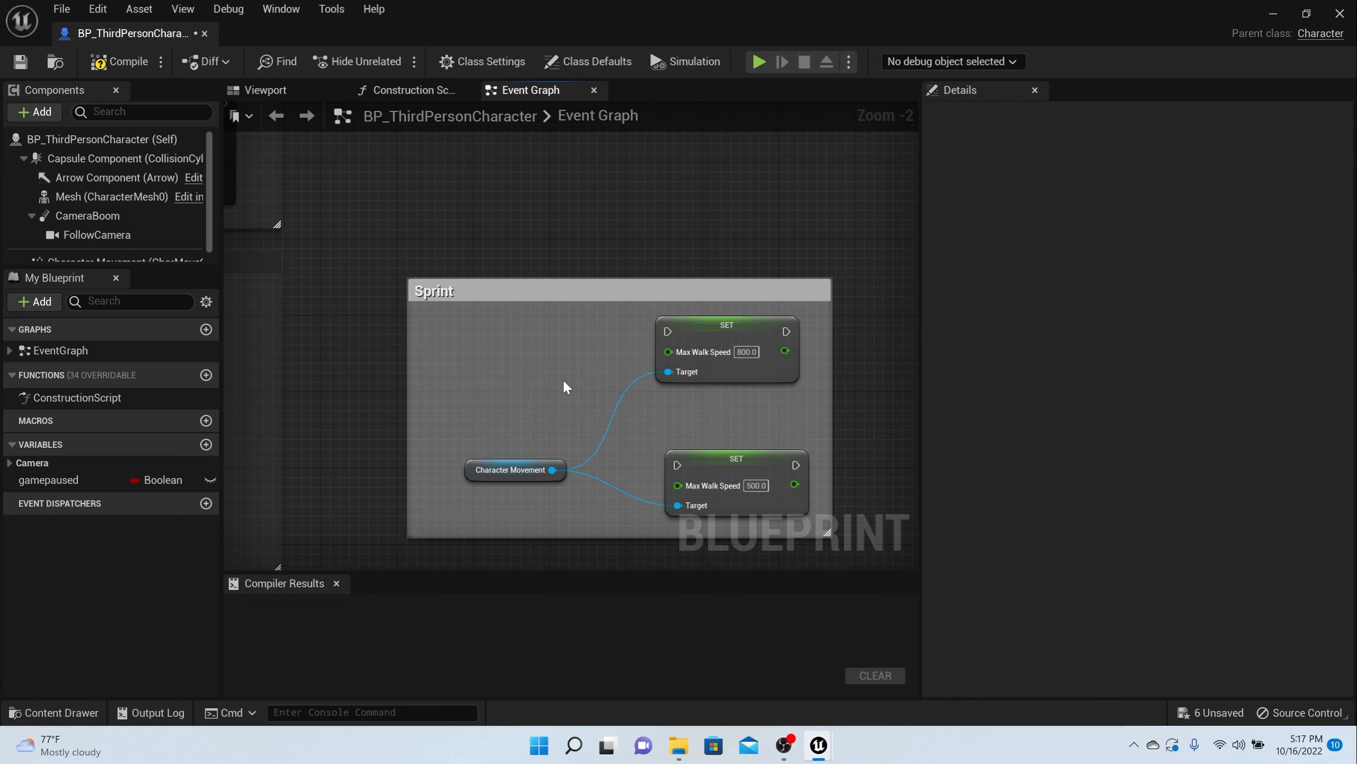
Delete the Pause and Quit The Game InputAction event nodes, and compile the blueprint
scroll(562, 377, "down", 4)
left_click(753, 338)
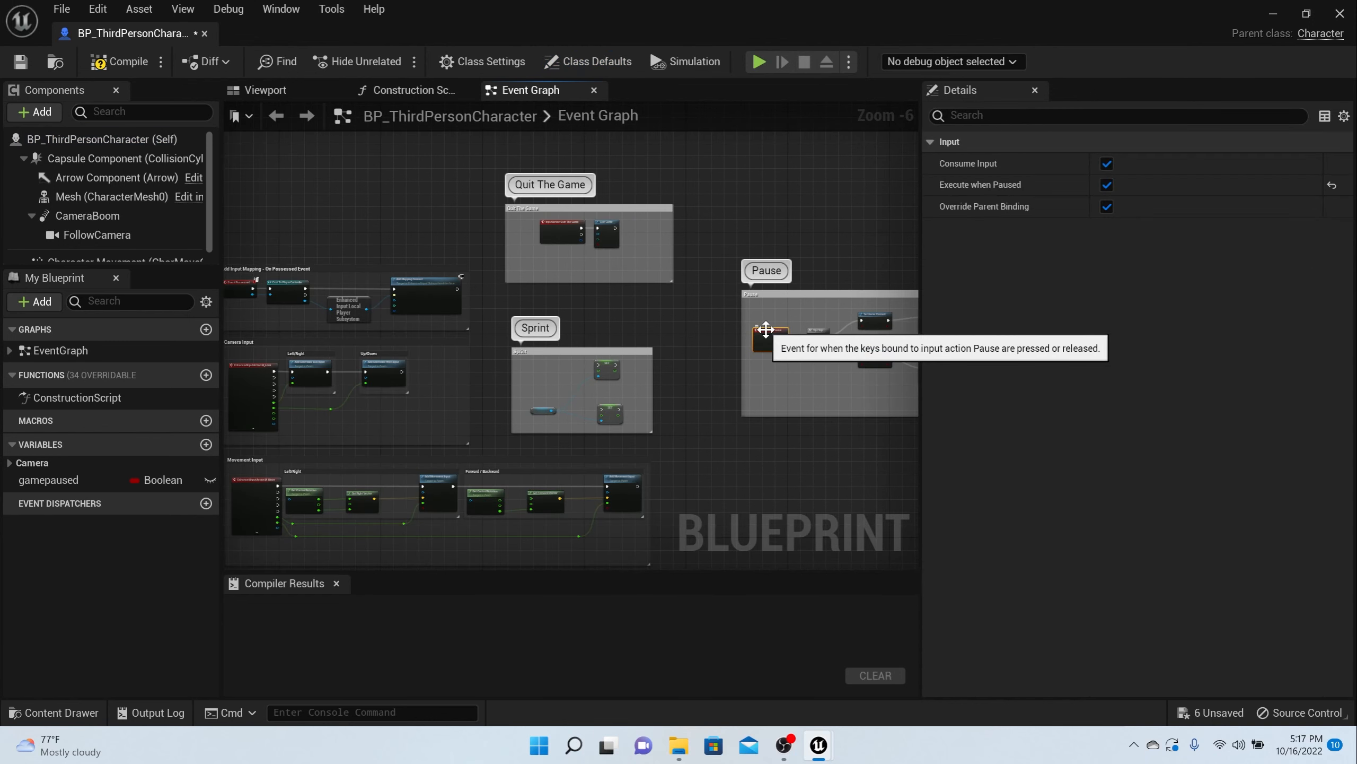
key("Delete")
left_click(554, 229)
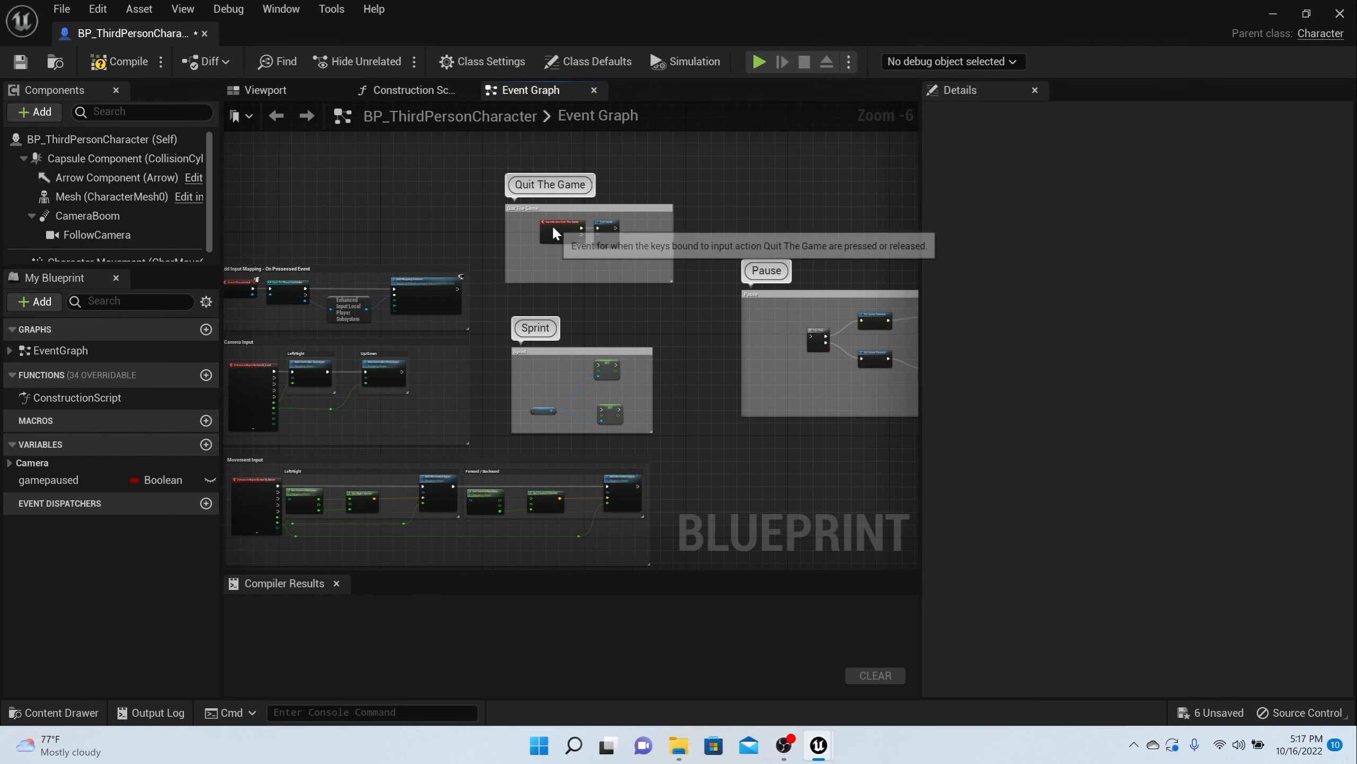
scroll(554, 229, "up", 1)
key("Delete")
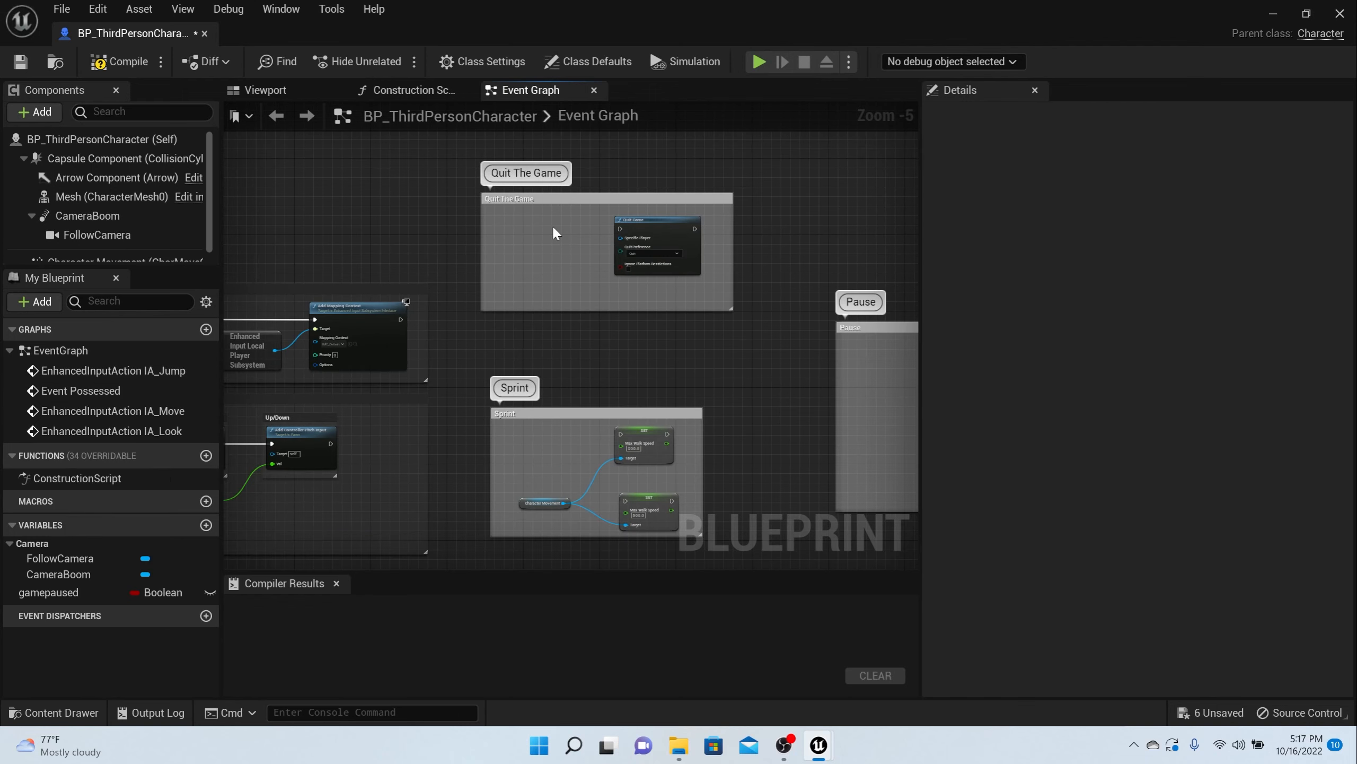
left_click(123, 70)
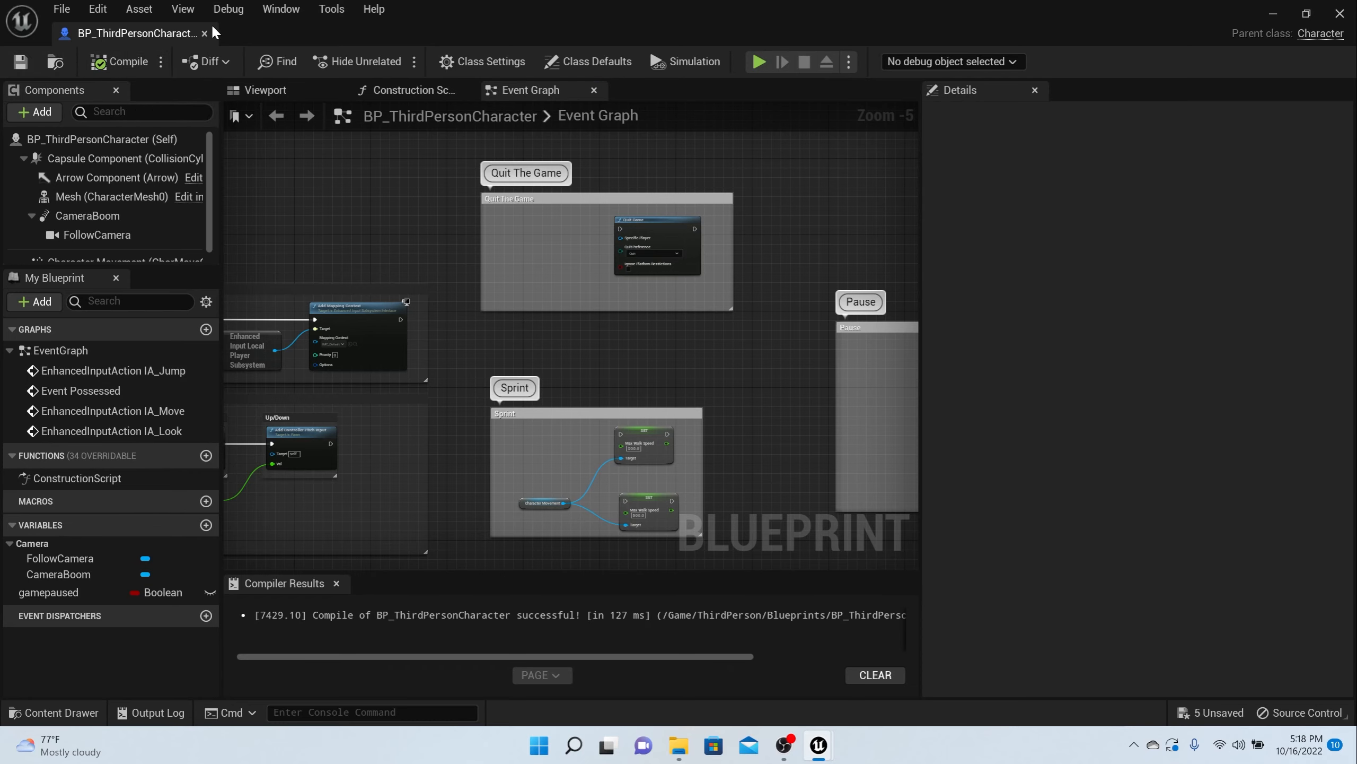
Close the character blueprint and open the IMC_Default input mapping context from the ThirdPerson Input folder
left_click(204, 33)
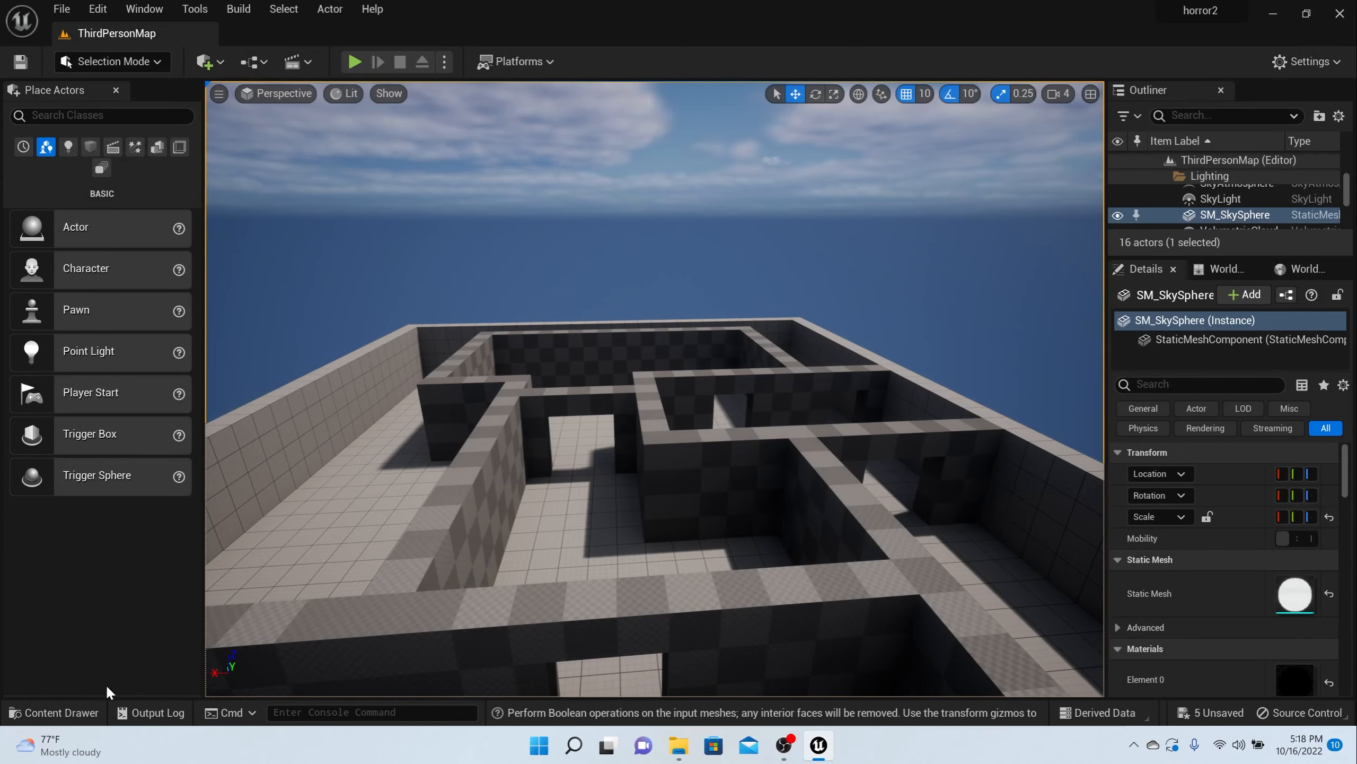
left_click(54, 712)
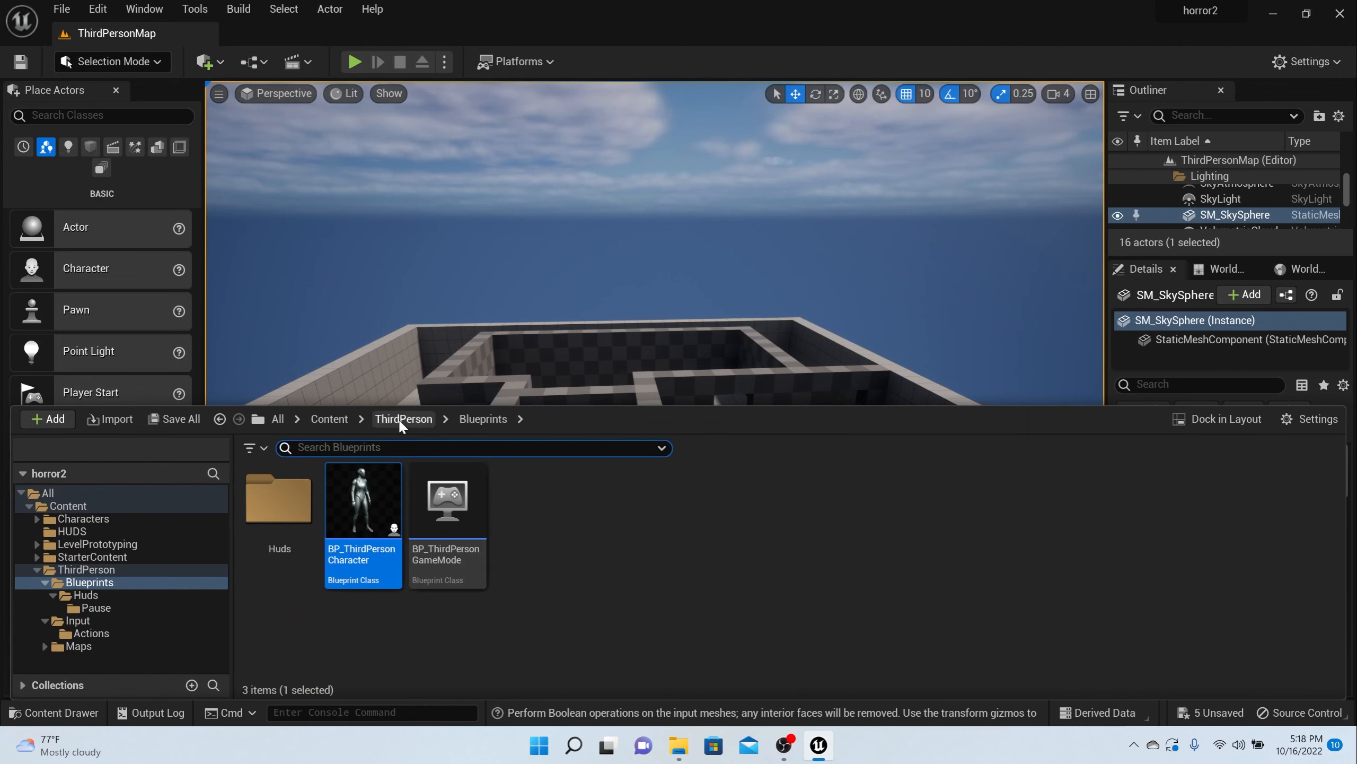
left_click(401, 420)
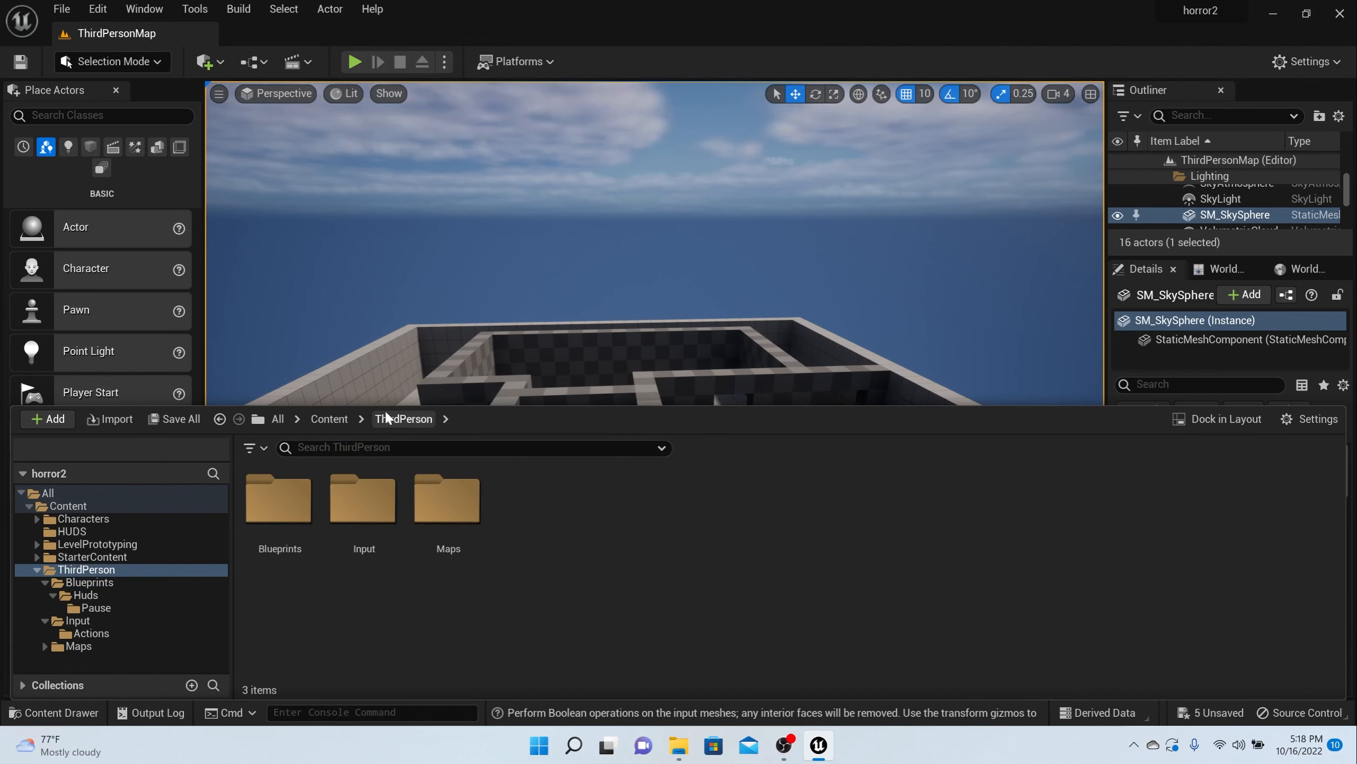
double_click(365, 505)
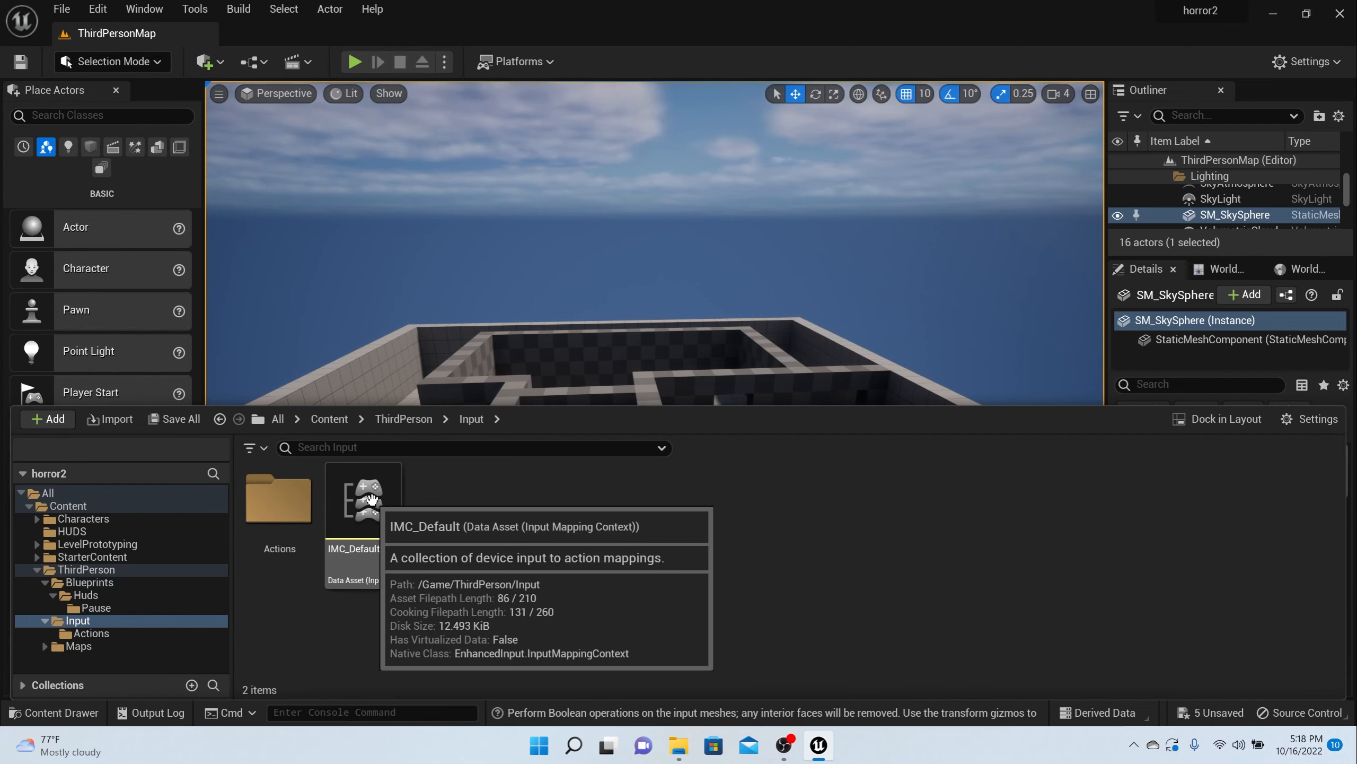
double_click(367, 505)
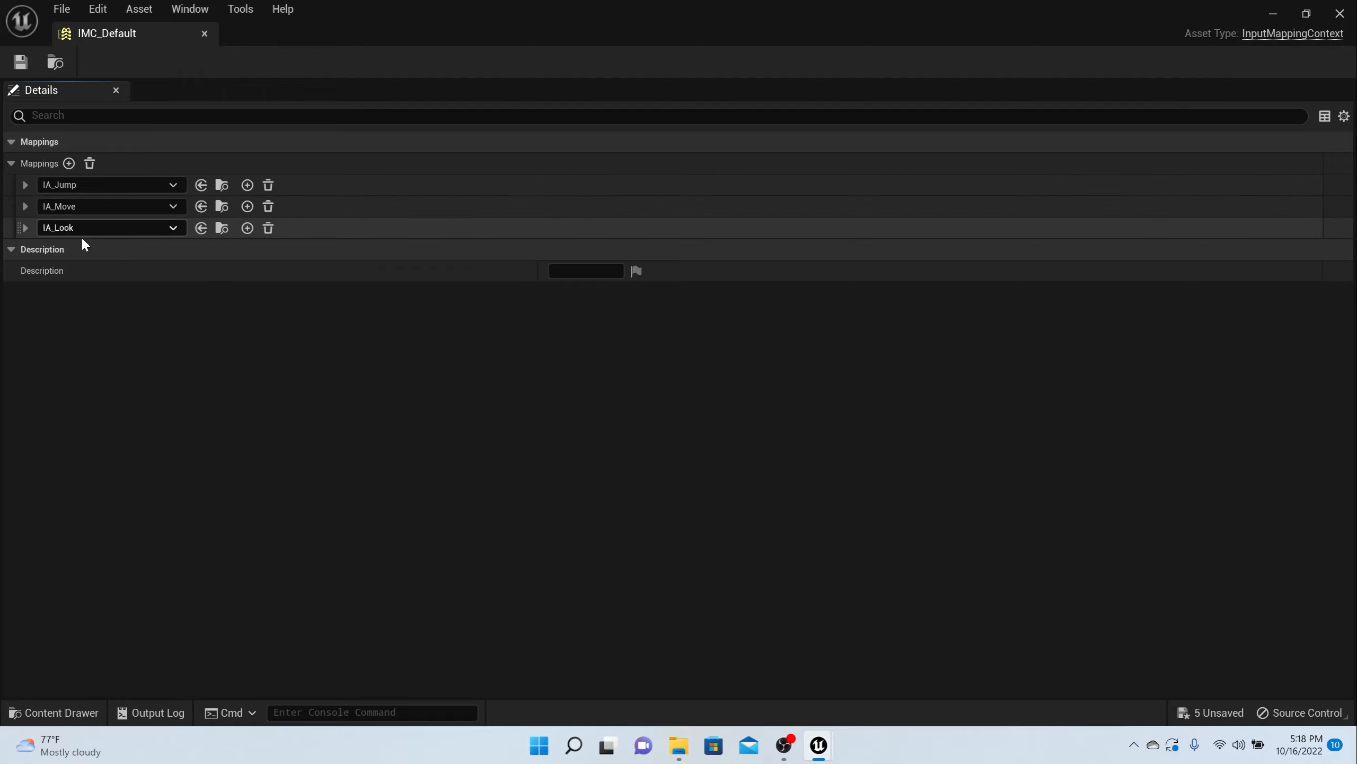
Add an empty key binding to the IA_Look mapping and a new empty entry to the Mappings list
left_click(247, 228)
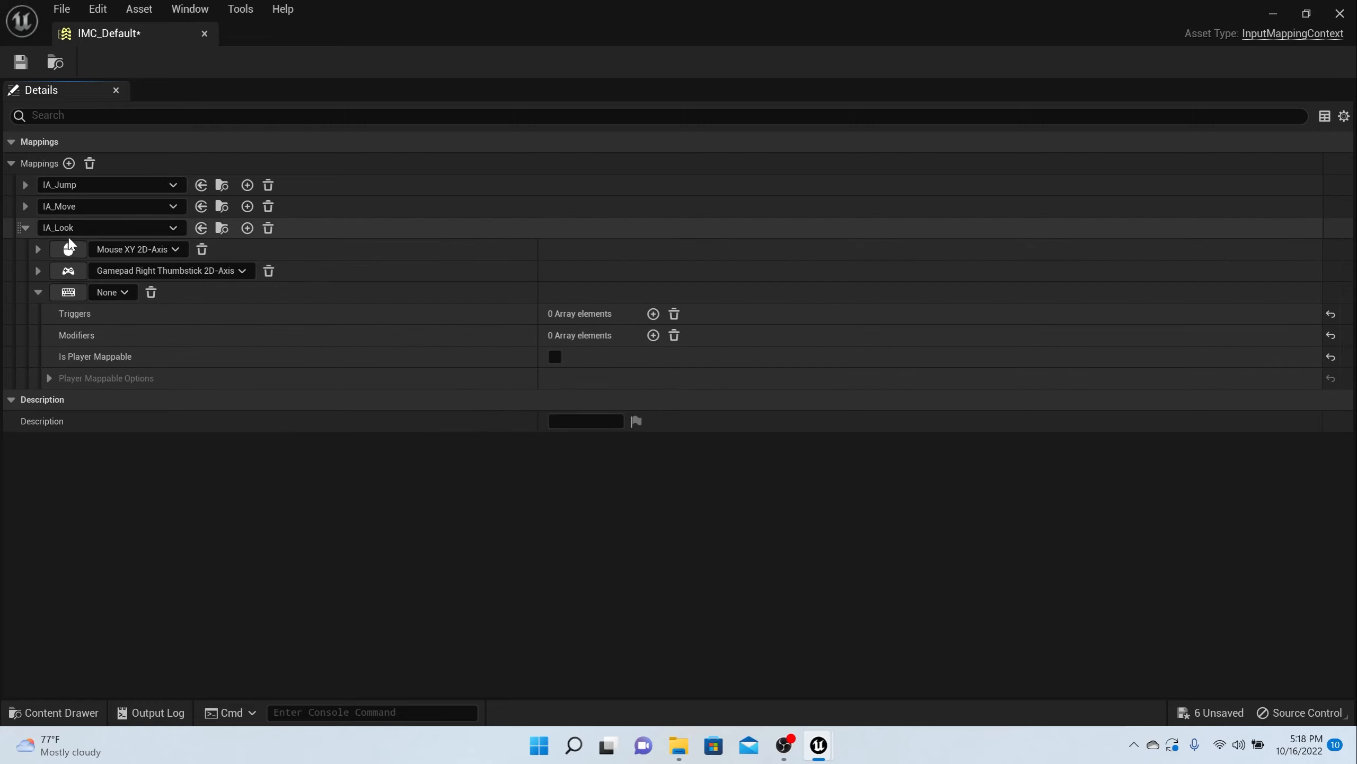
left_click(23, 227)
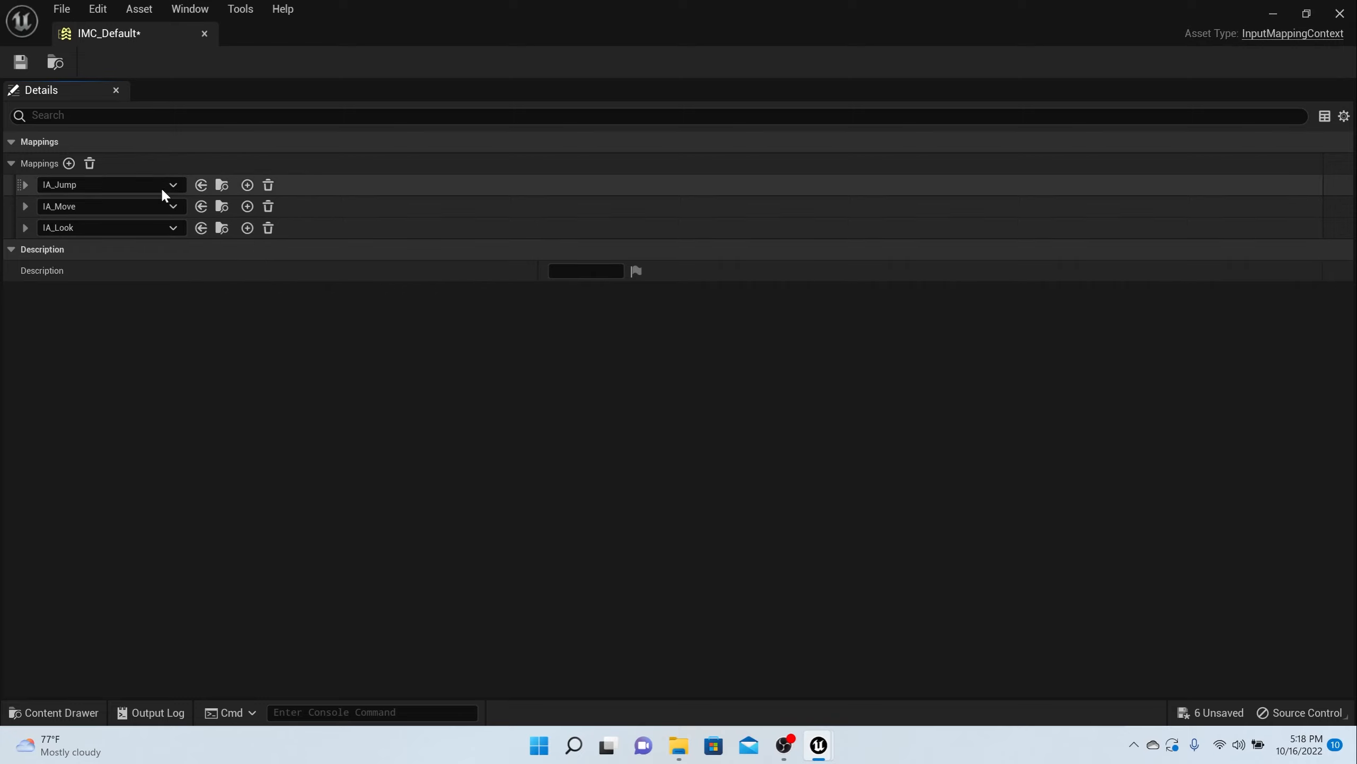
left_click(69, 163)
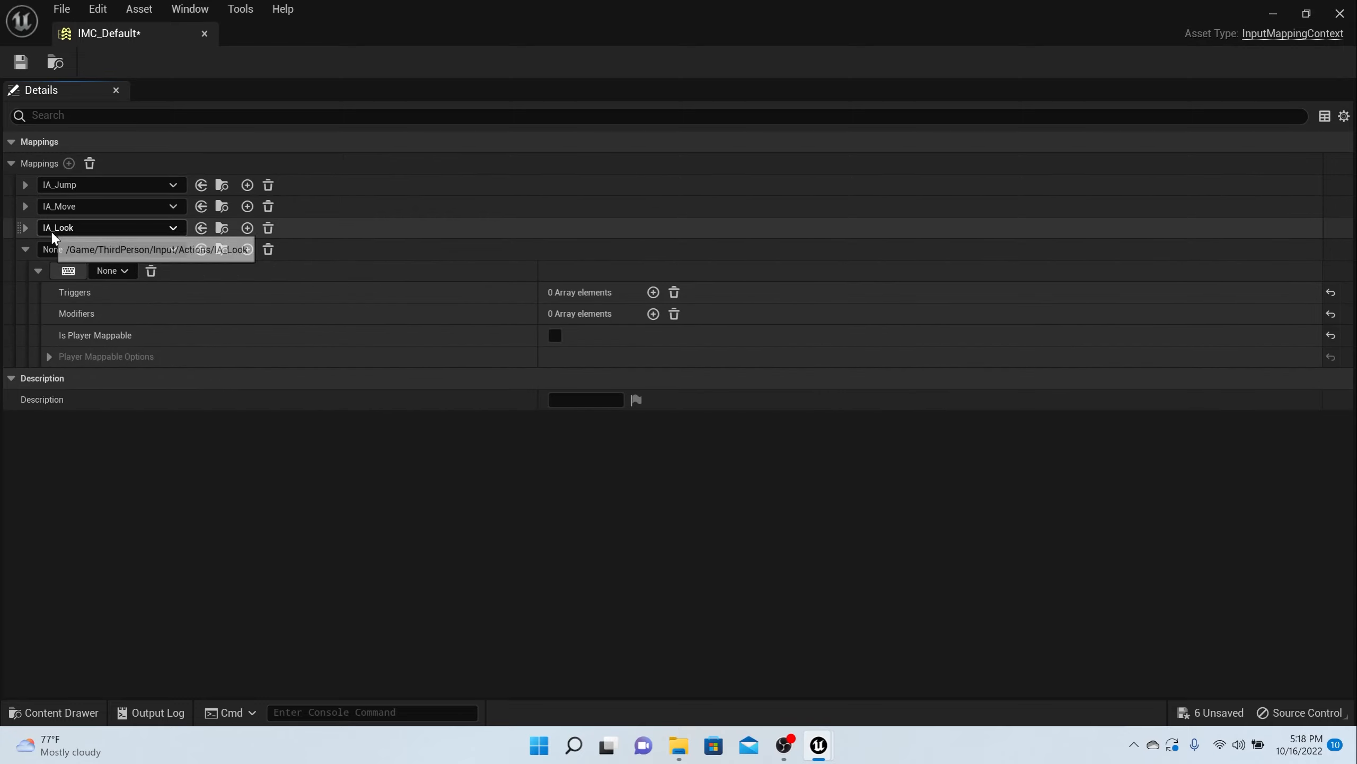
Check which input actions the new mapping can use, and open the Actions folder inside Input
left_click(61, 250)
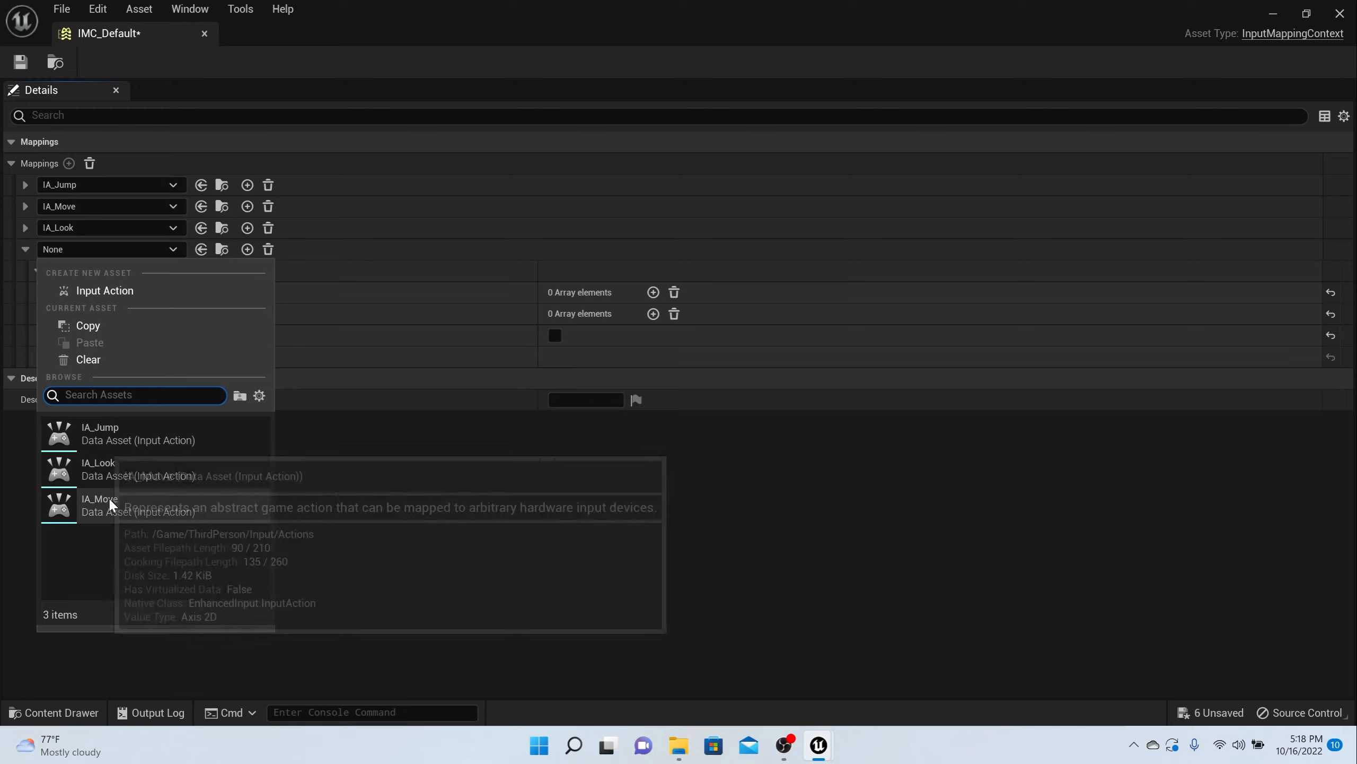
left_click(119, 160)
left_click(59, 712)
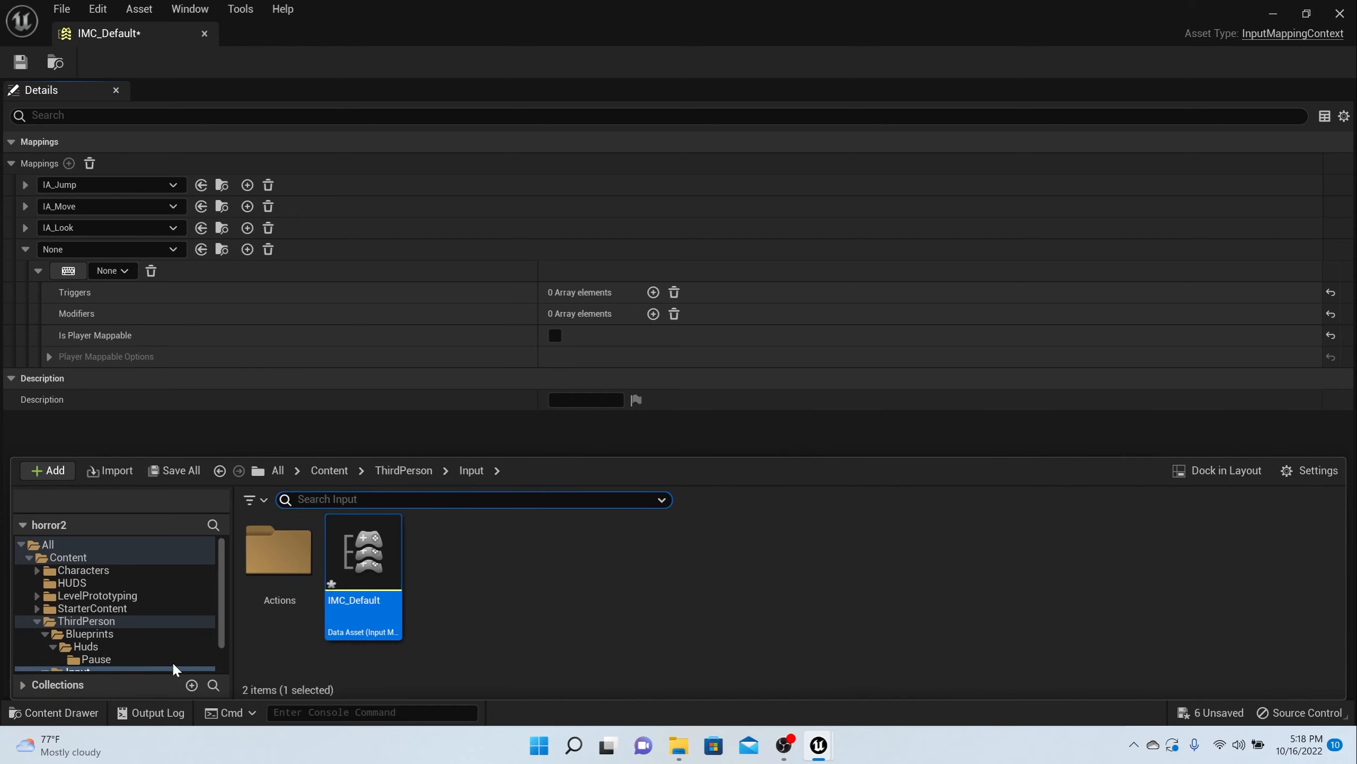
double_click(276, 555)
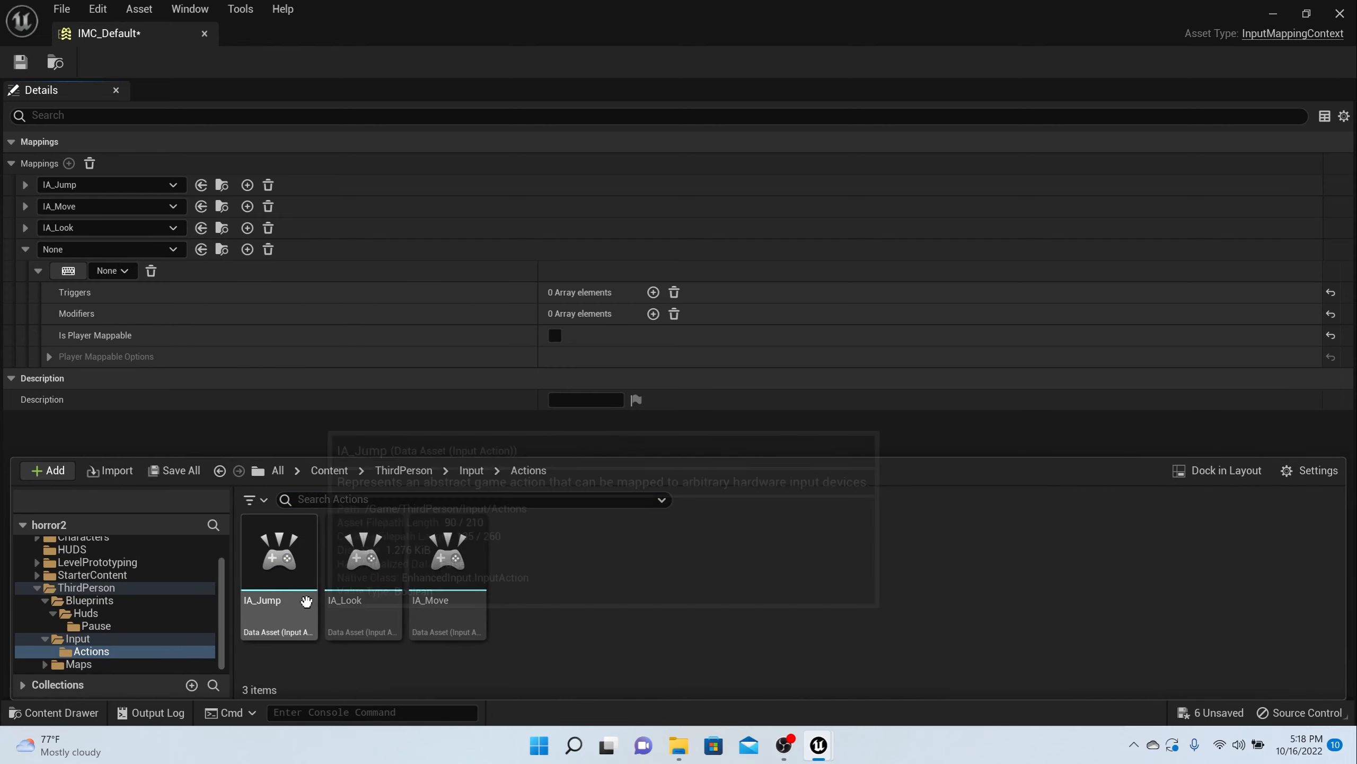
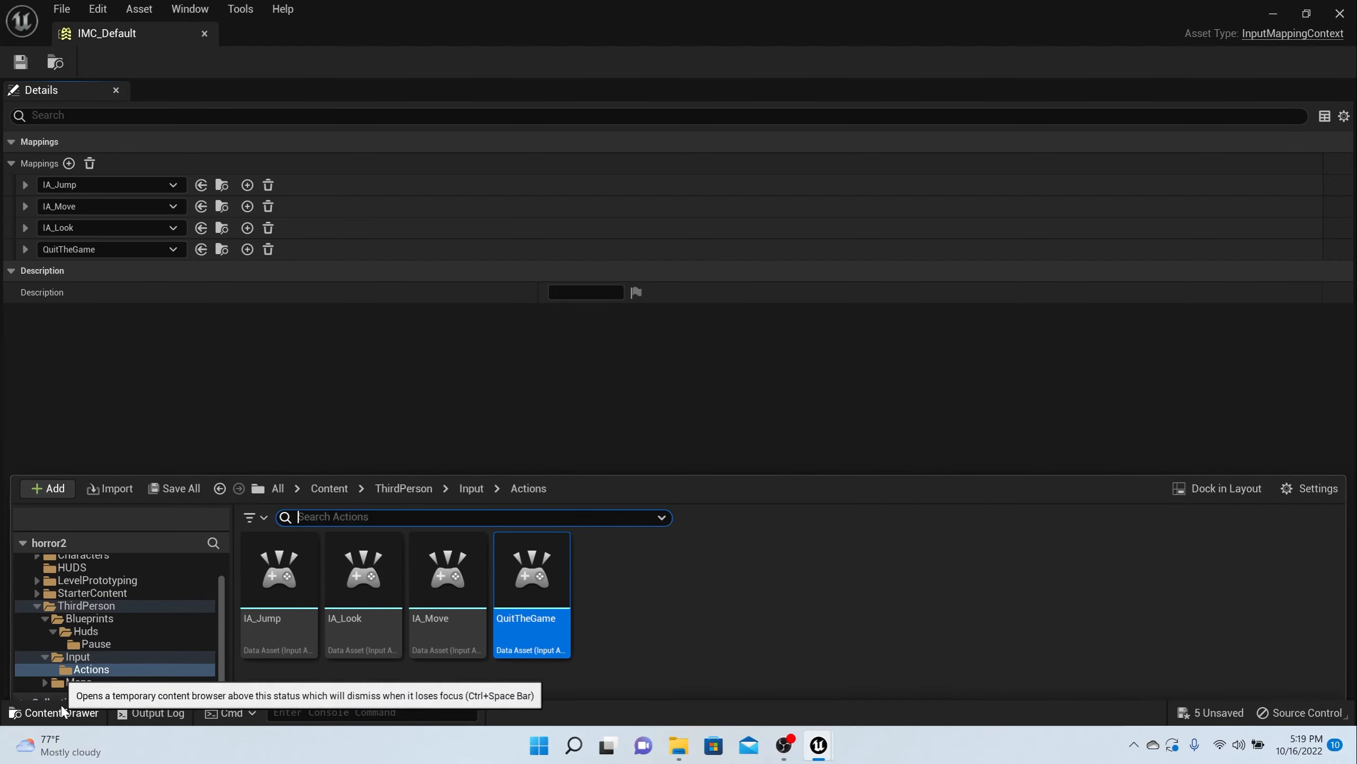
Reopen the BP_ThirdPersonCharacter blueprint from the ThirdPerson Blueprints folder
left_click(395, 473)
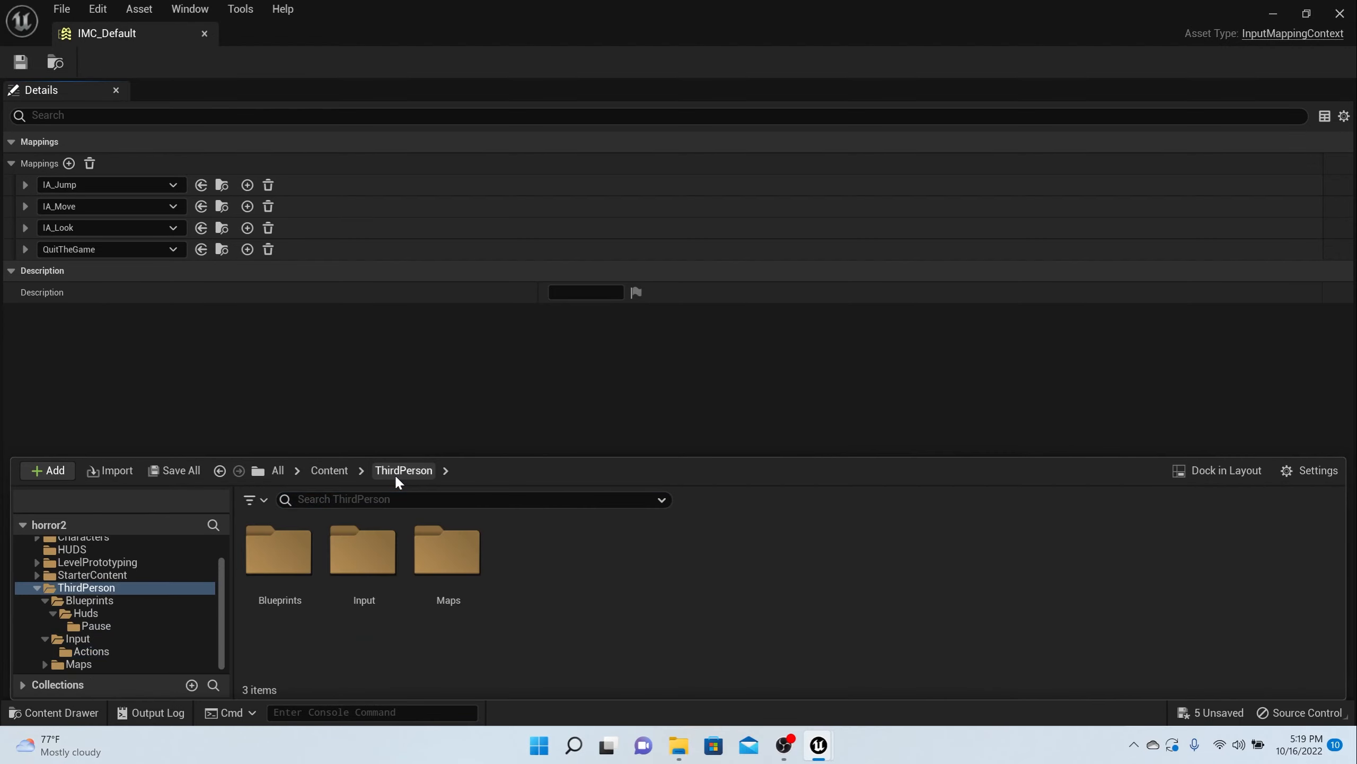
double_click(306, 589)
left_click(383, 550)
double_click(382, 550)
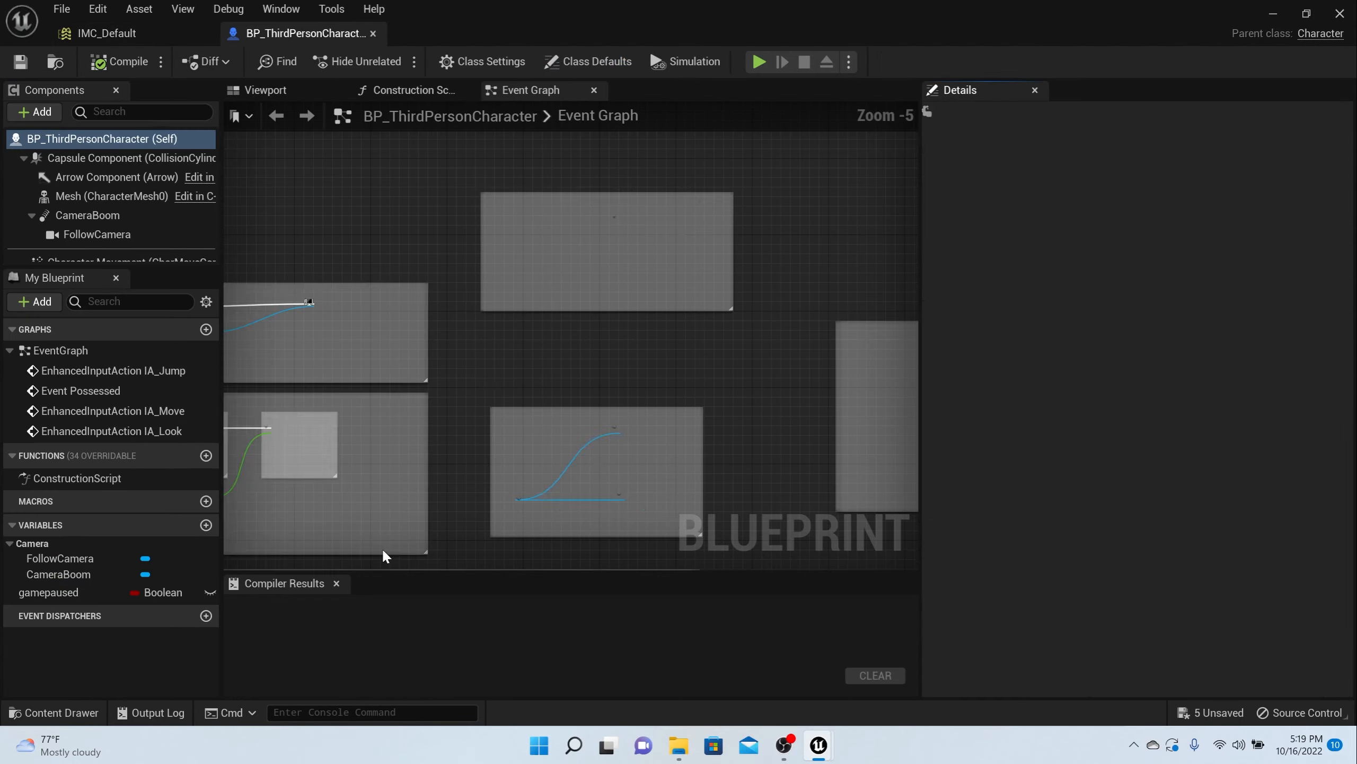
Add an EnhancedInputAction QuitTheGame event node and place it beside the Quit Game node in the Quit The Game comment
scroll(558, 241, "up", 2)
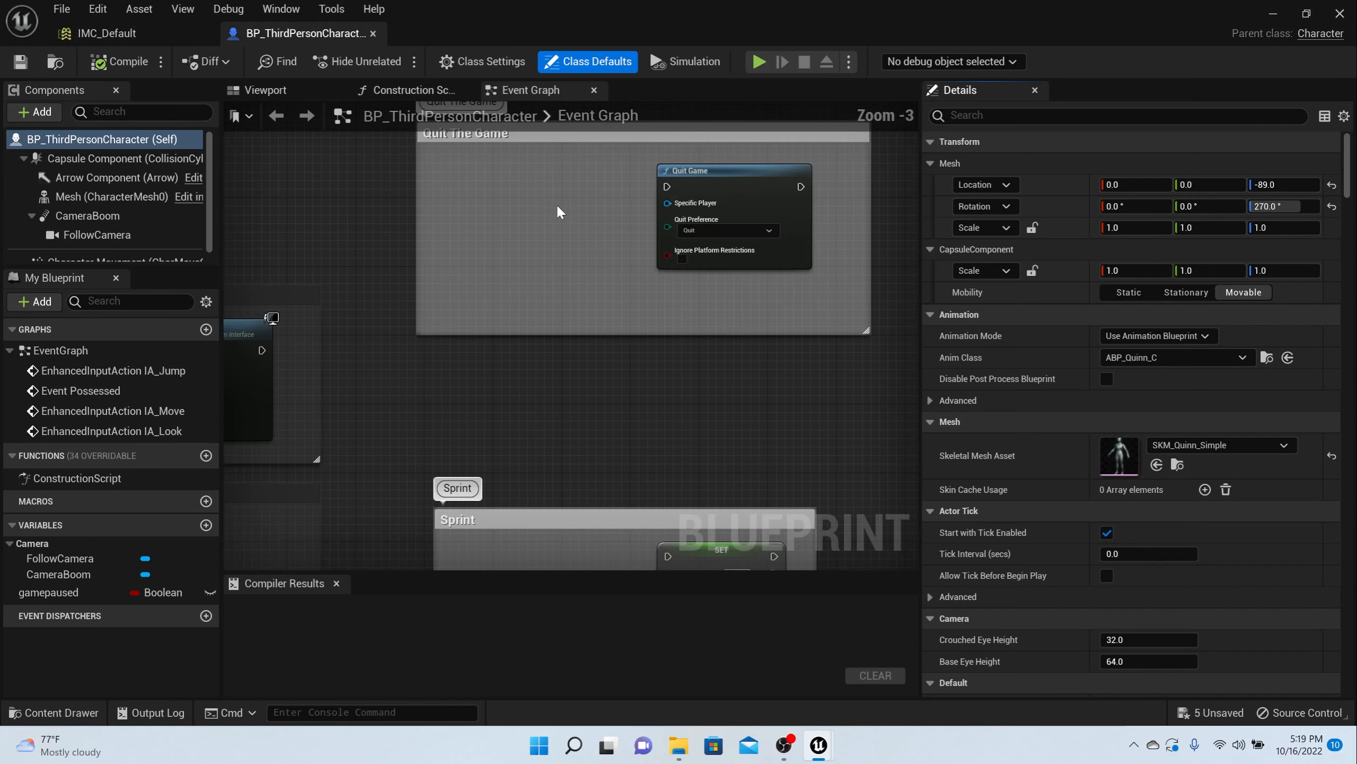
right_click(470, 195)
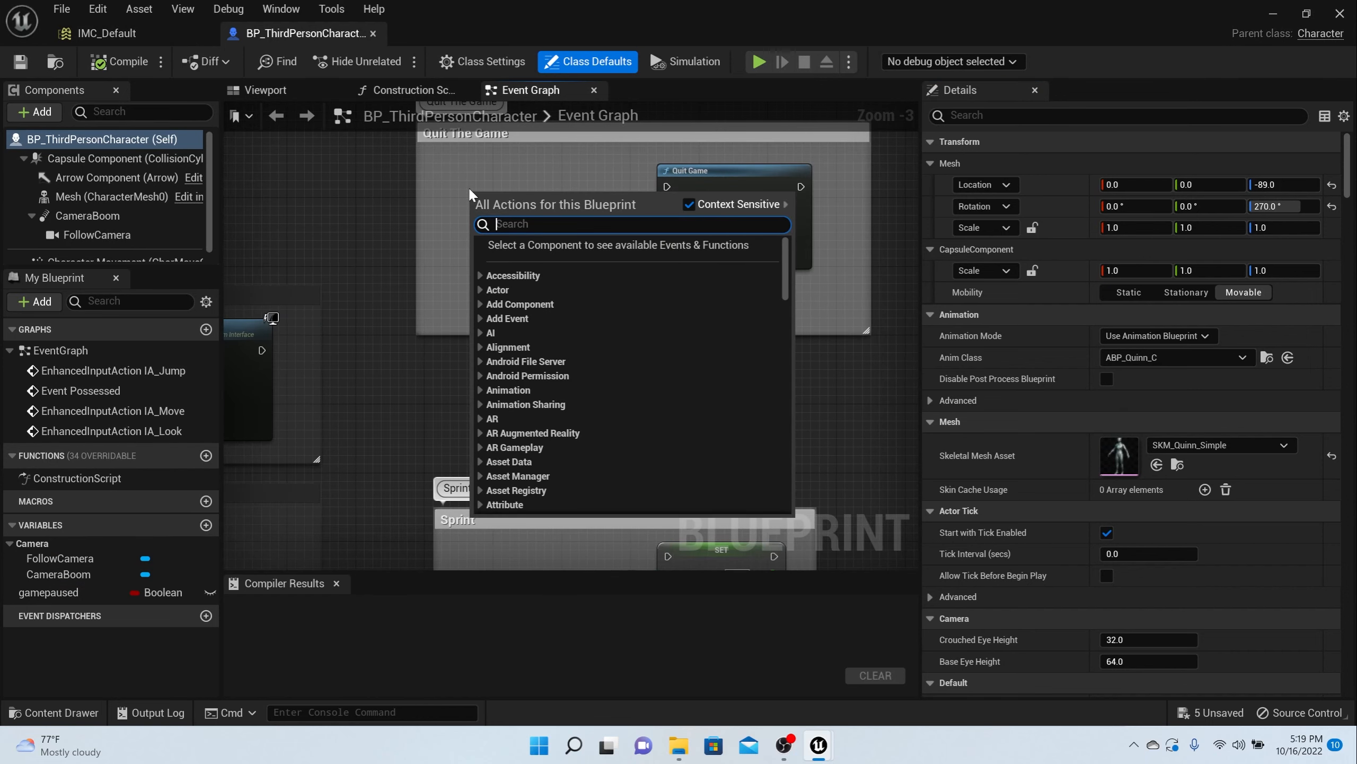
type("quitth")
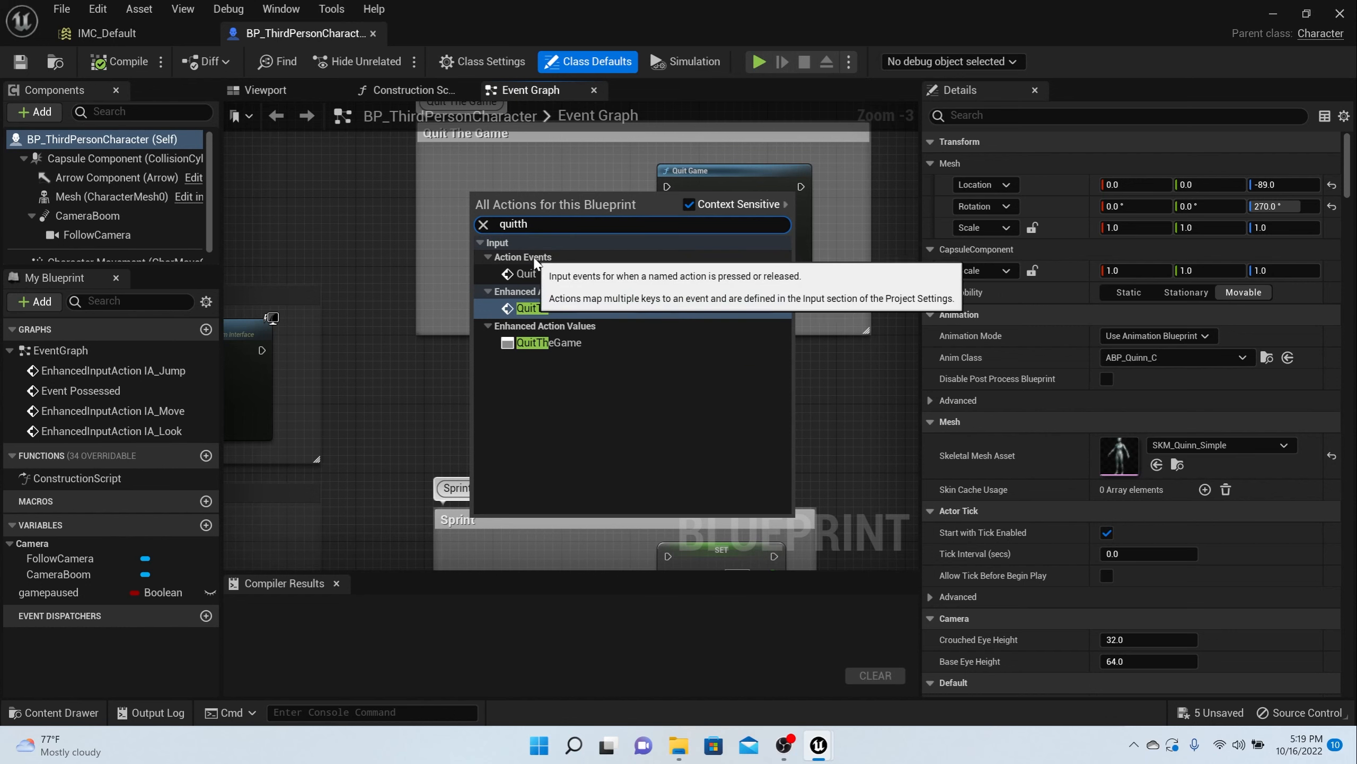
left_click(529, 308)
left_click_drag(548, 199, 511, 164)
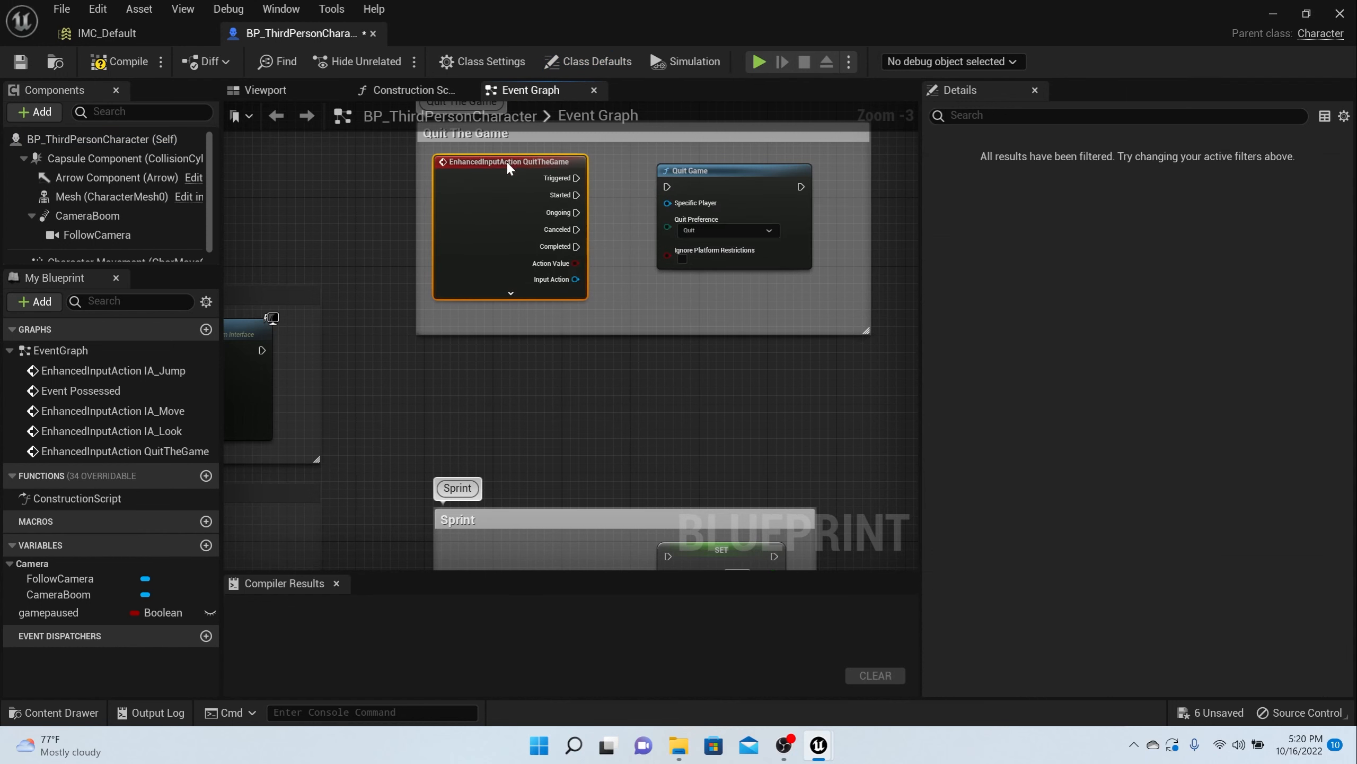
Connect the QuitTheGame event's Triggered output to the Quit Game node, align that node with the event, and compile and save the blueprint
scroll(585, 234, "up", 2)
right_click_drag(590, 242, 500, 336)
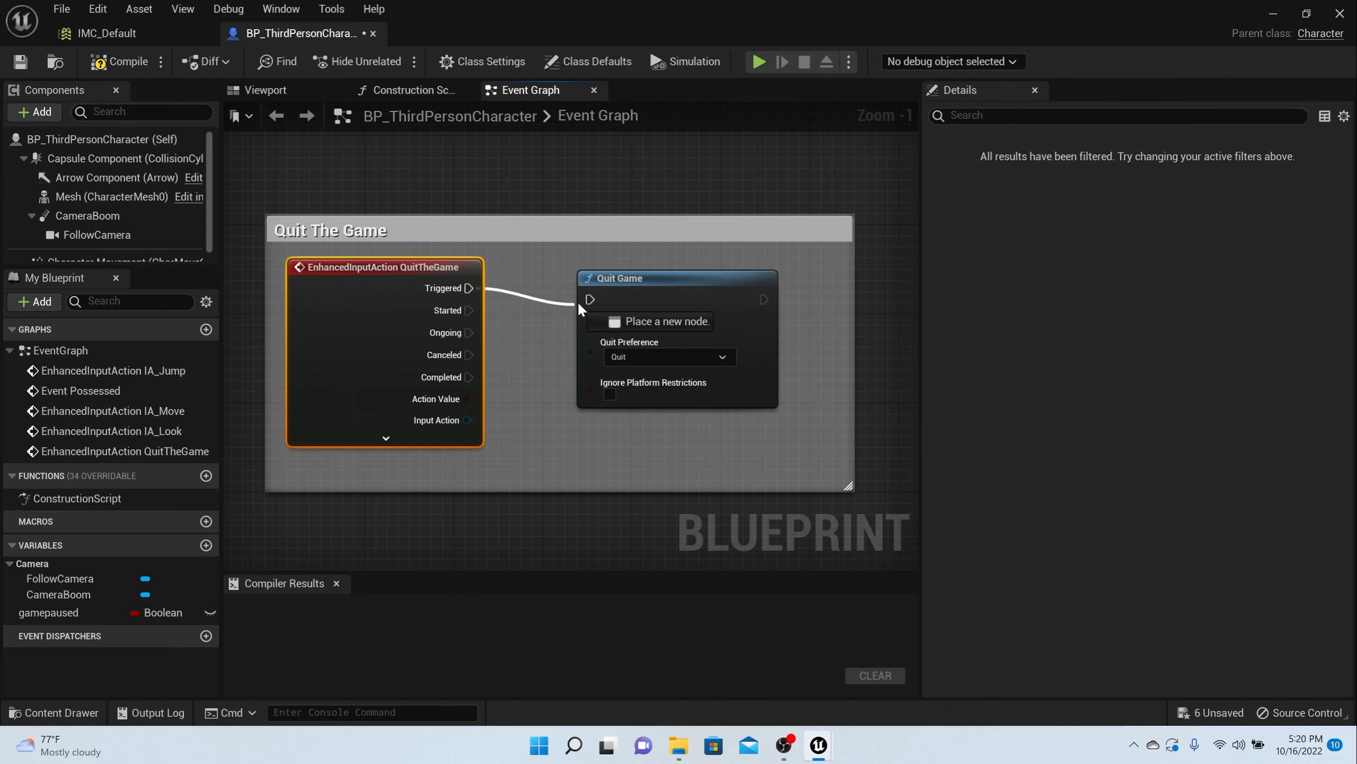
left_click_drag(591, 299, 630, 273)
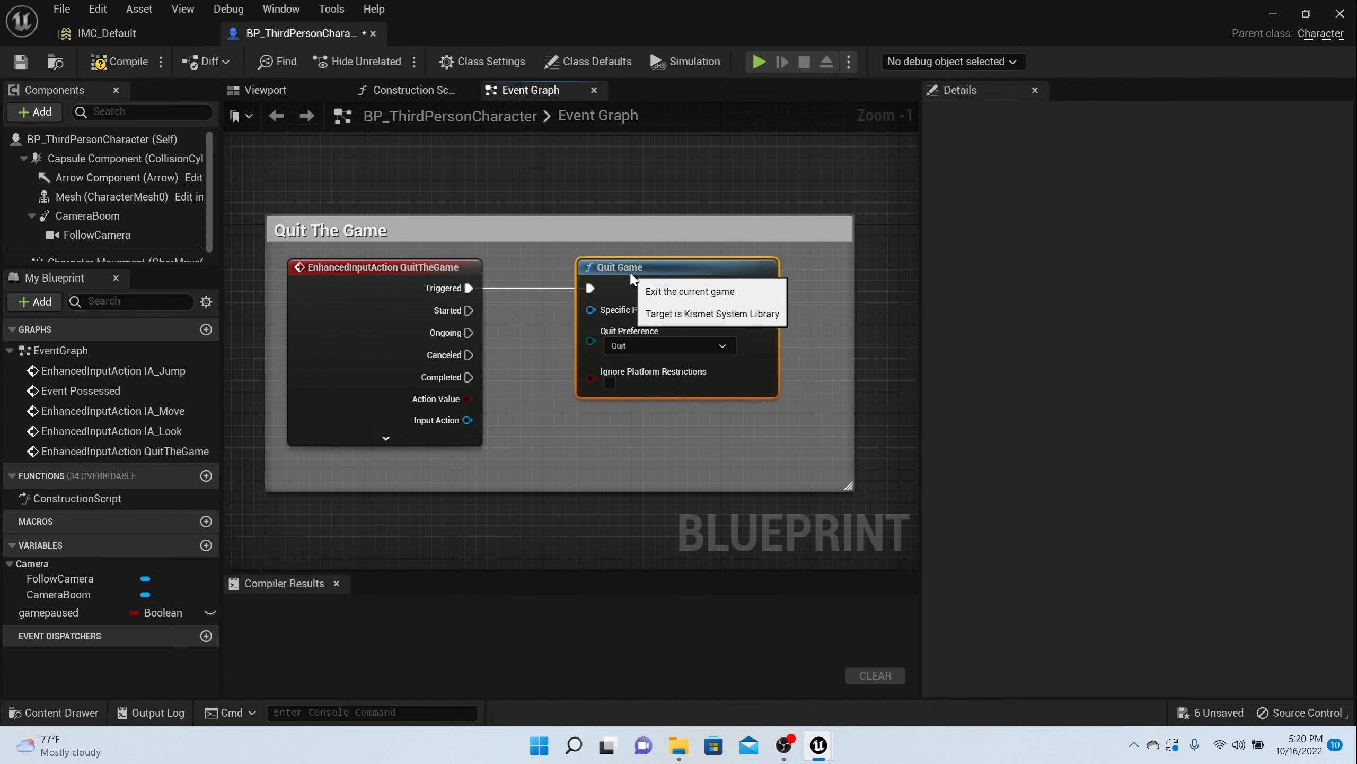
left_click(134, 65)
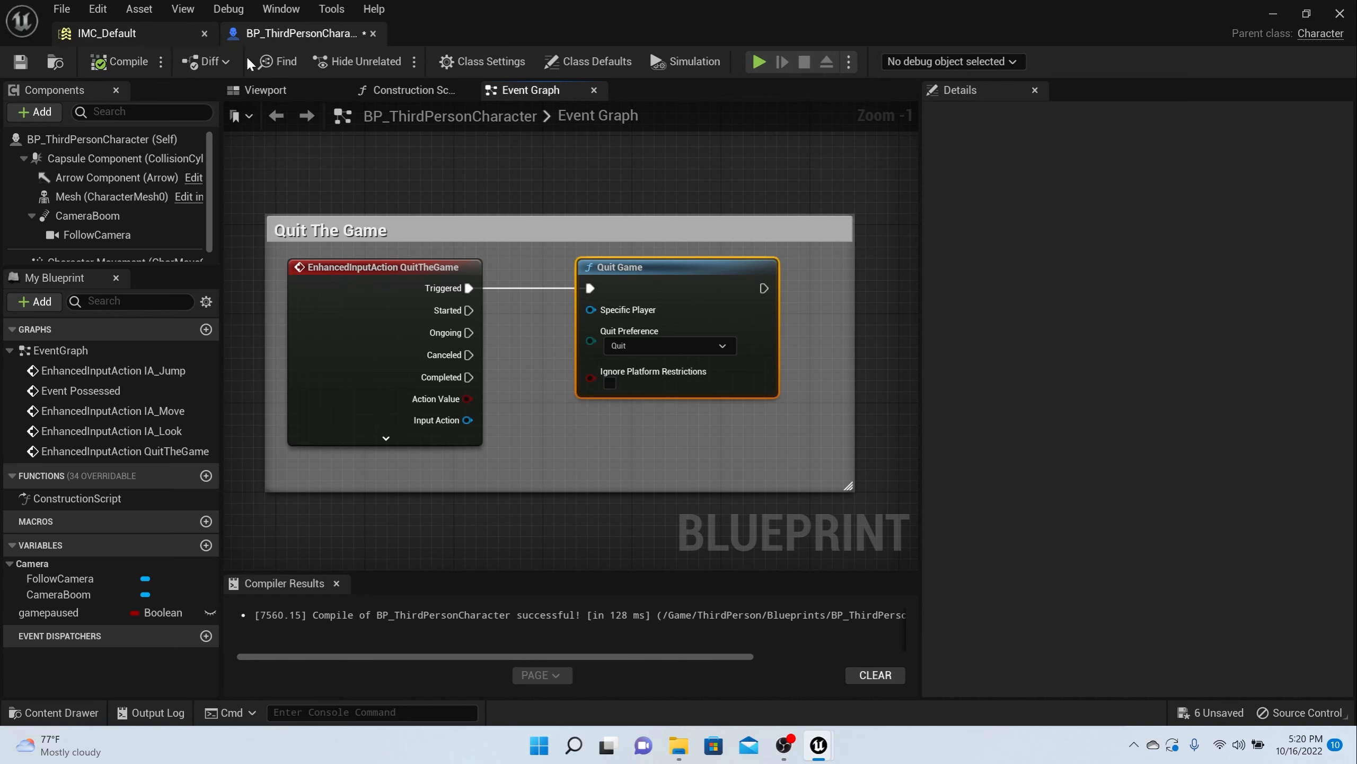
left_click(19, 63)
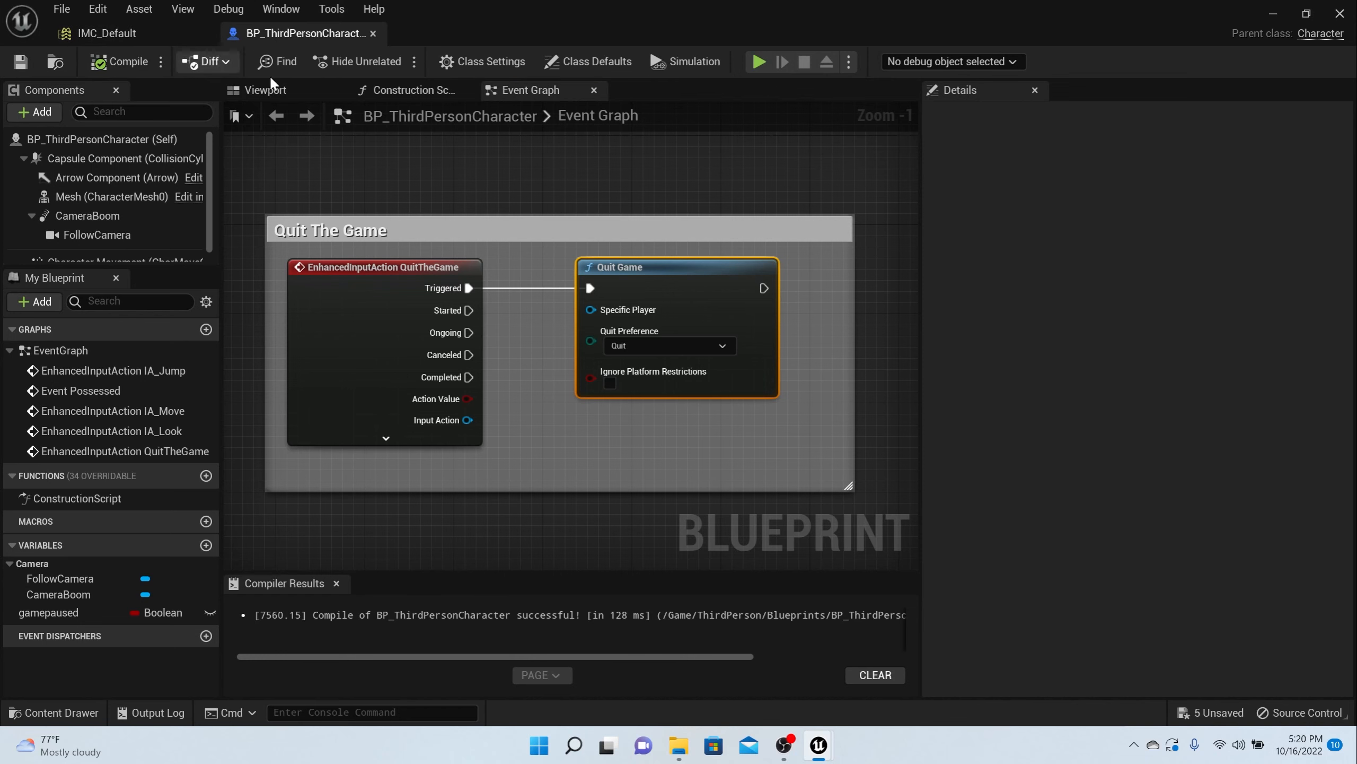
Play-test the level from the level editor, walking the character forward and quitting the game
scroll(589, 298, "down", 3)
right_click_drag(590, 297, 510, 318)
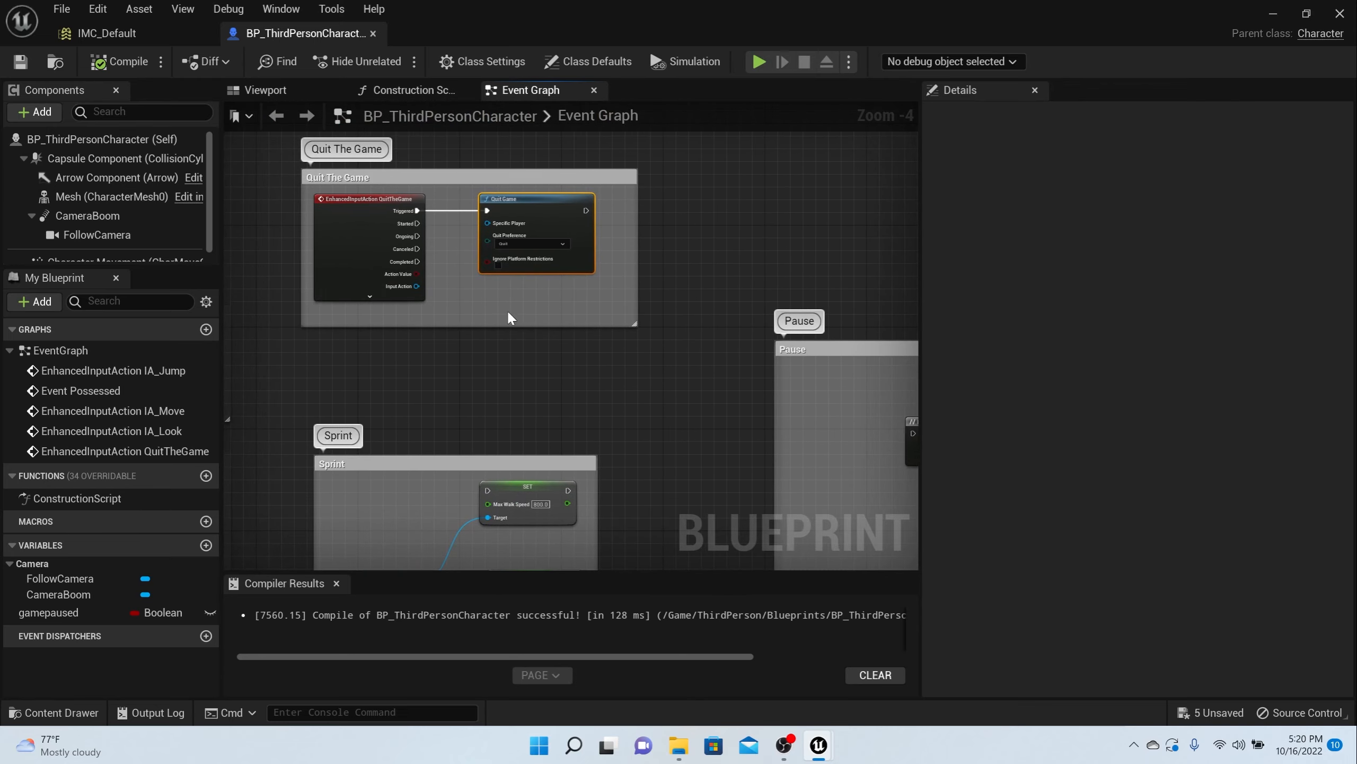
left_click(1278, 19)
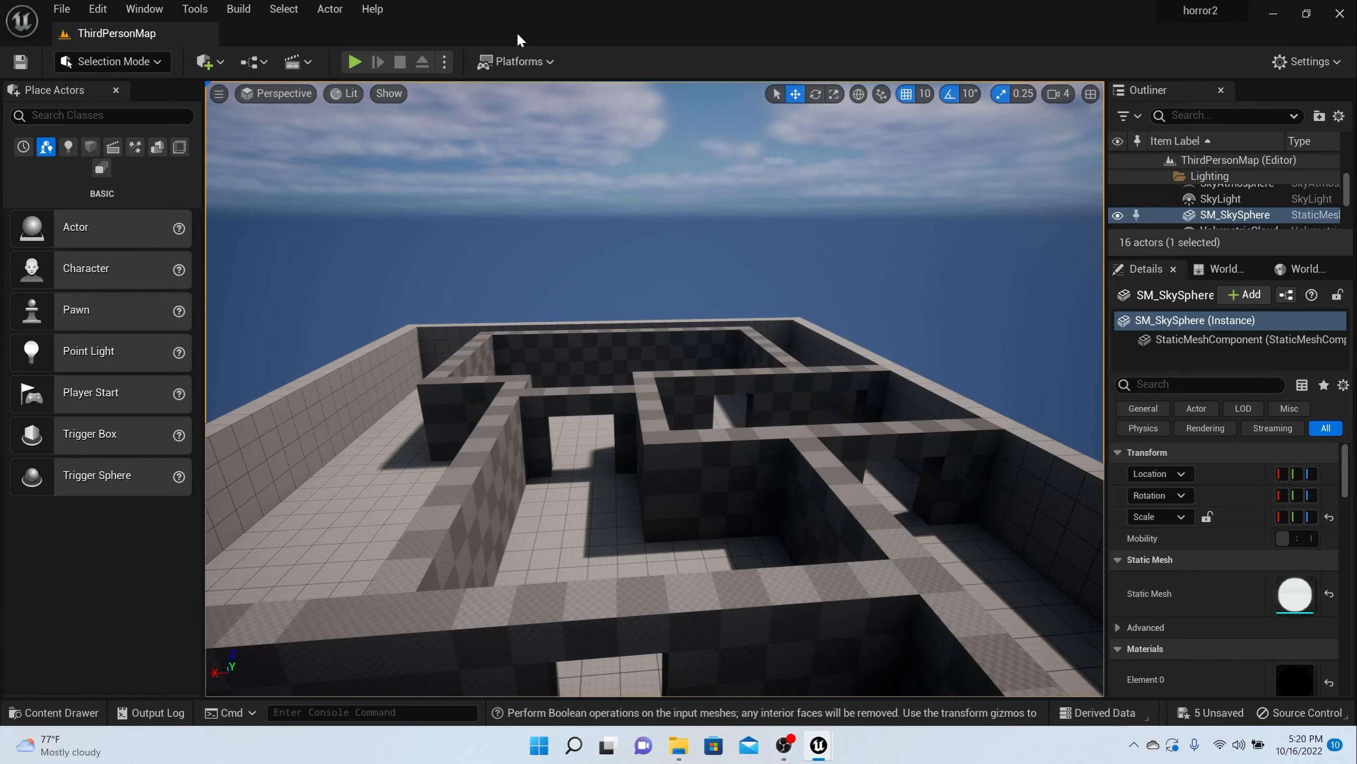
left_click(354, 62)
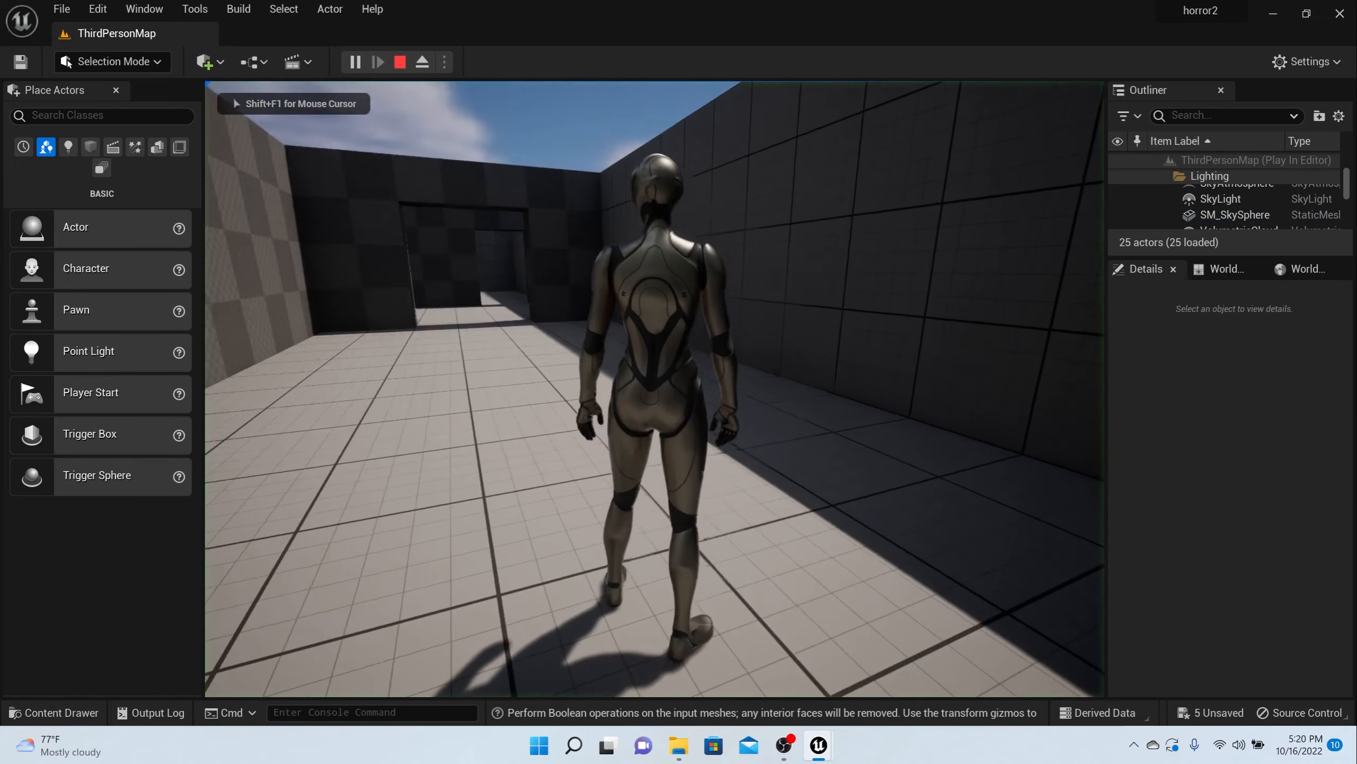
key("w")
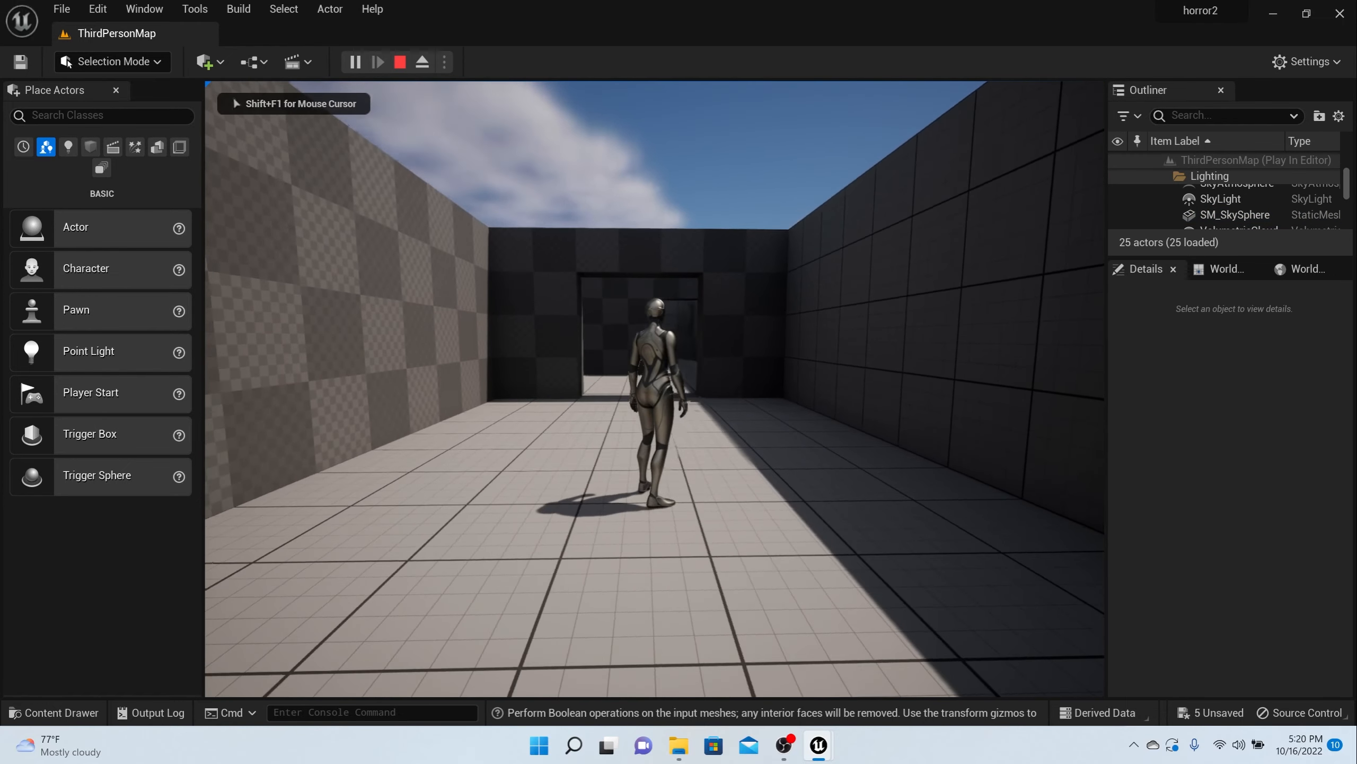
key("Escape")
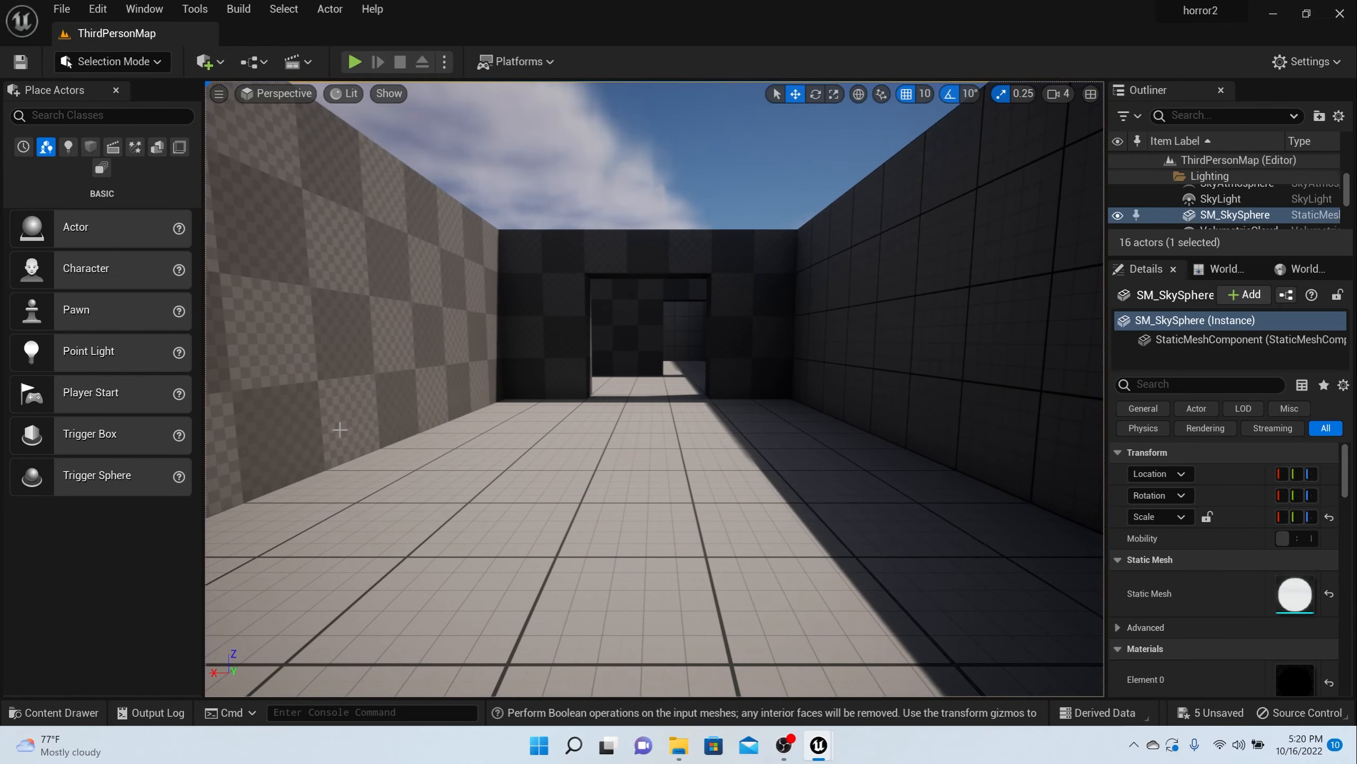
Create an Input Action asset named Pause in the ThirdPerson Input Actions folder
left_click(54, 712)
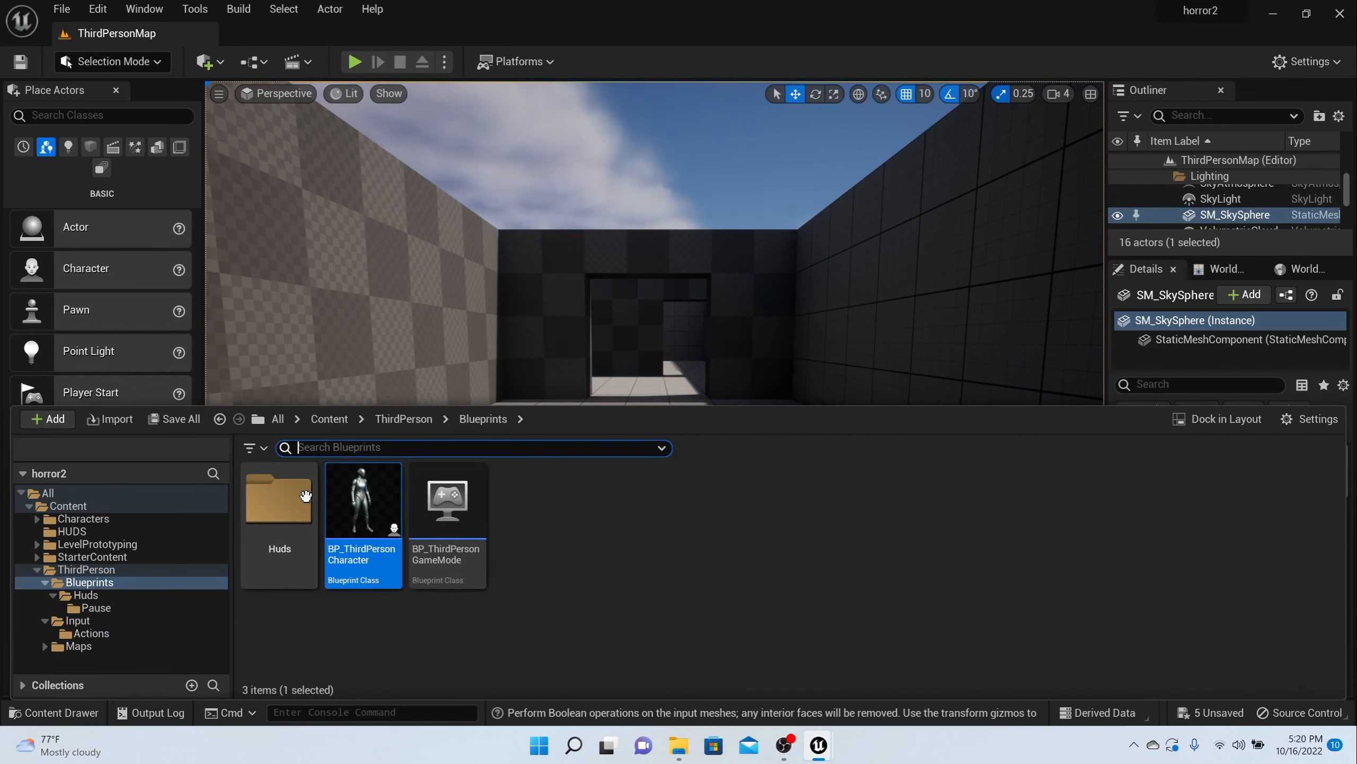
left_click(398, 423)
double_click(364, 503)
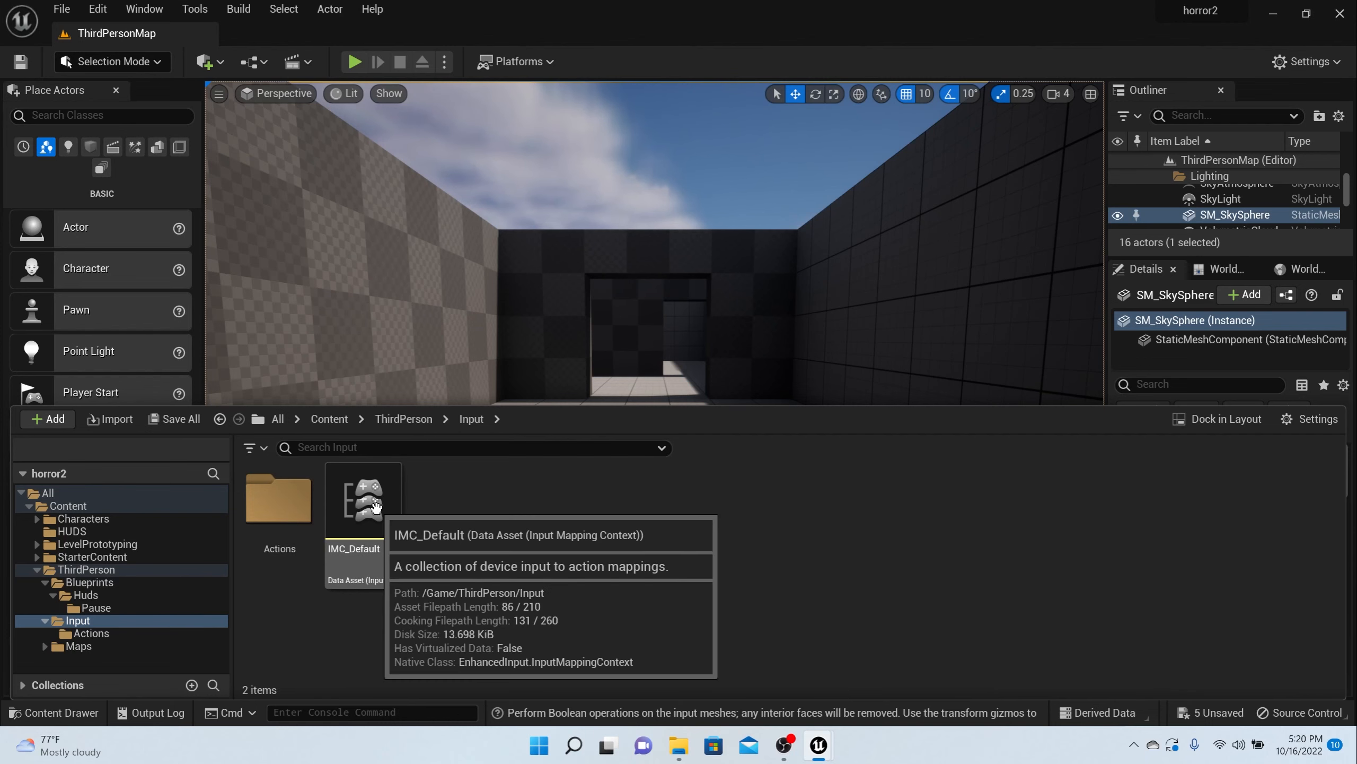
double_click(283, 508)
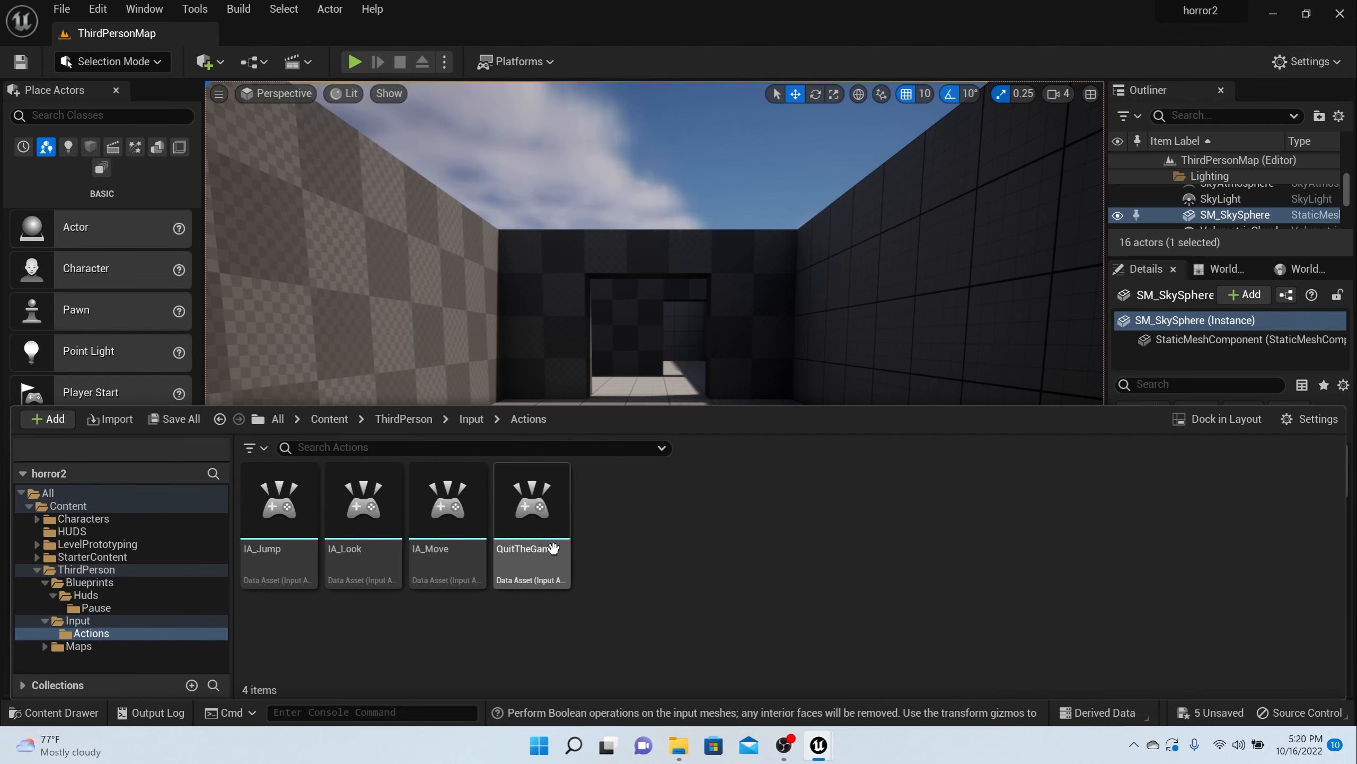
right_click(586, 522)
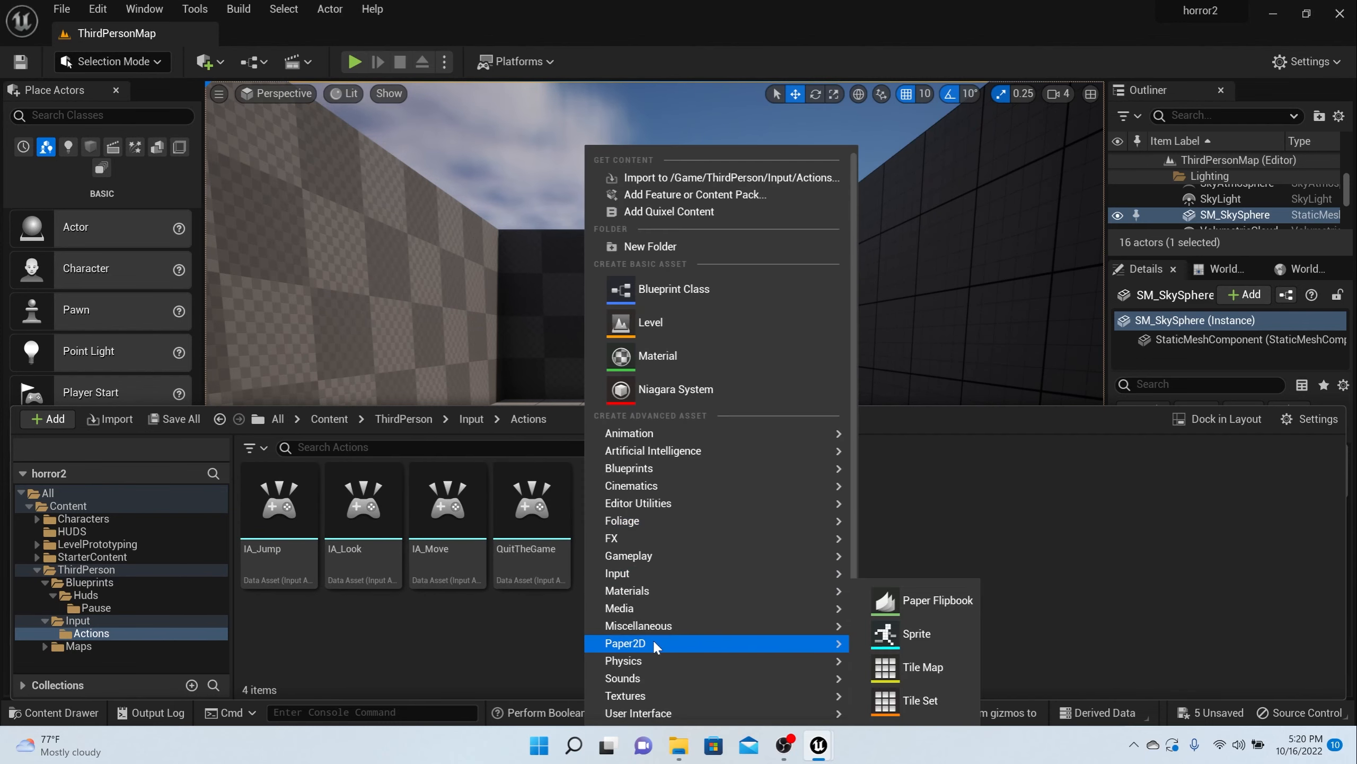
mouse_move(655, 573)
left_click(930, 587)
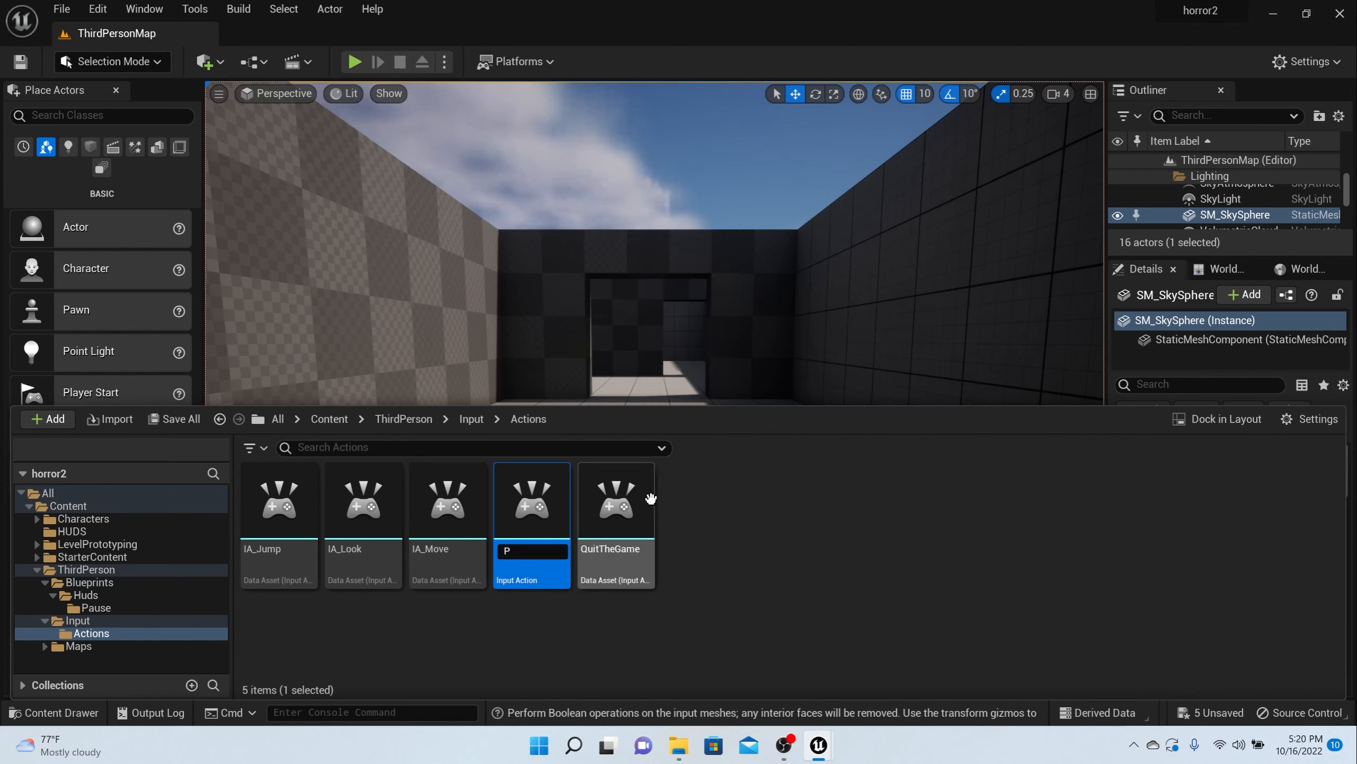
type("Pause")
key("Return")
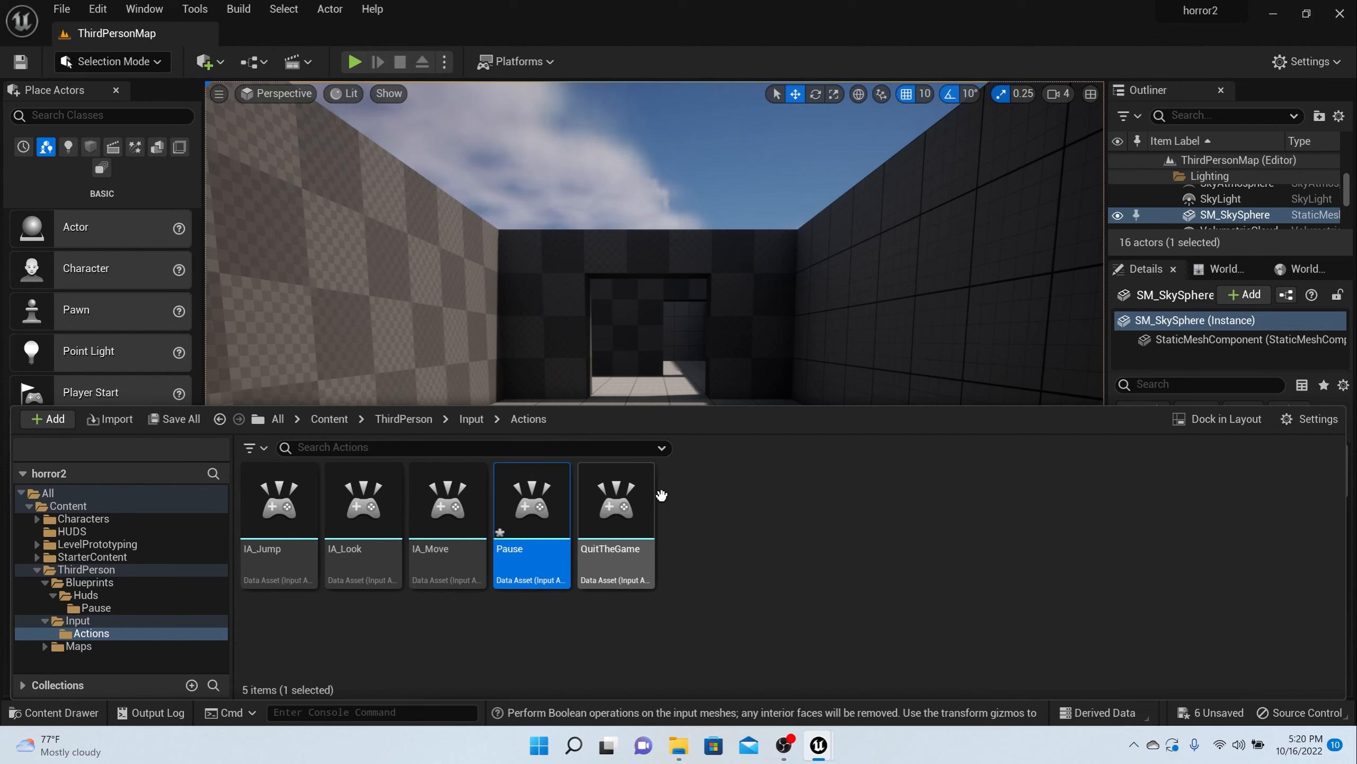
Create another Input Action asset named Sprint in the Actions folder
right_click(783, 518)
mouse_move(864, 572)
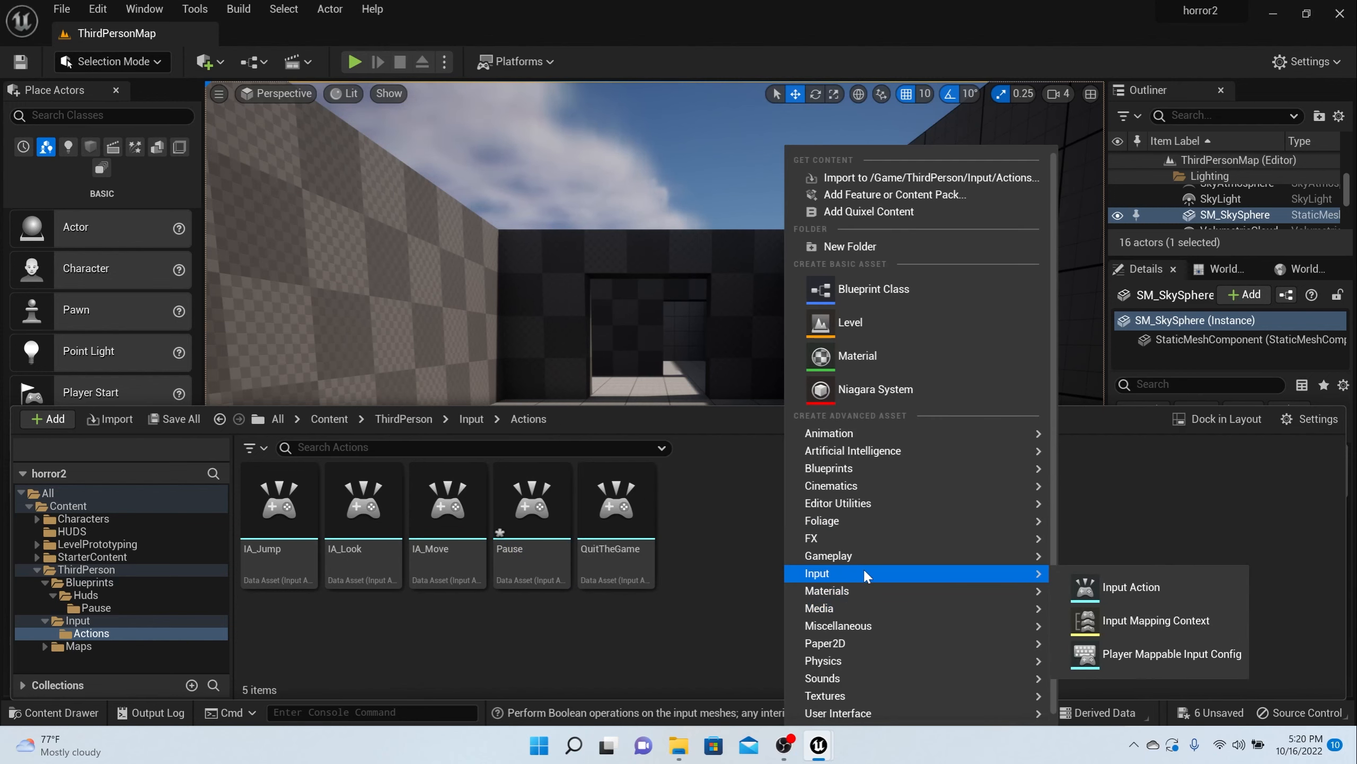
left_click(1106, 593)
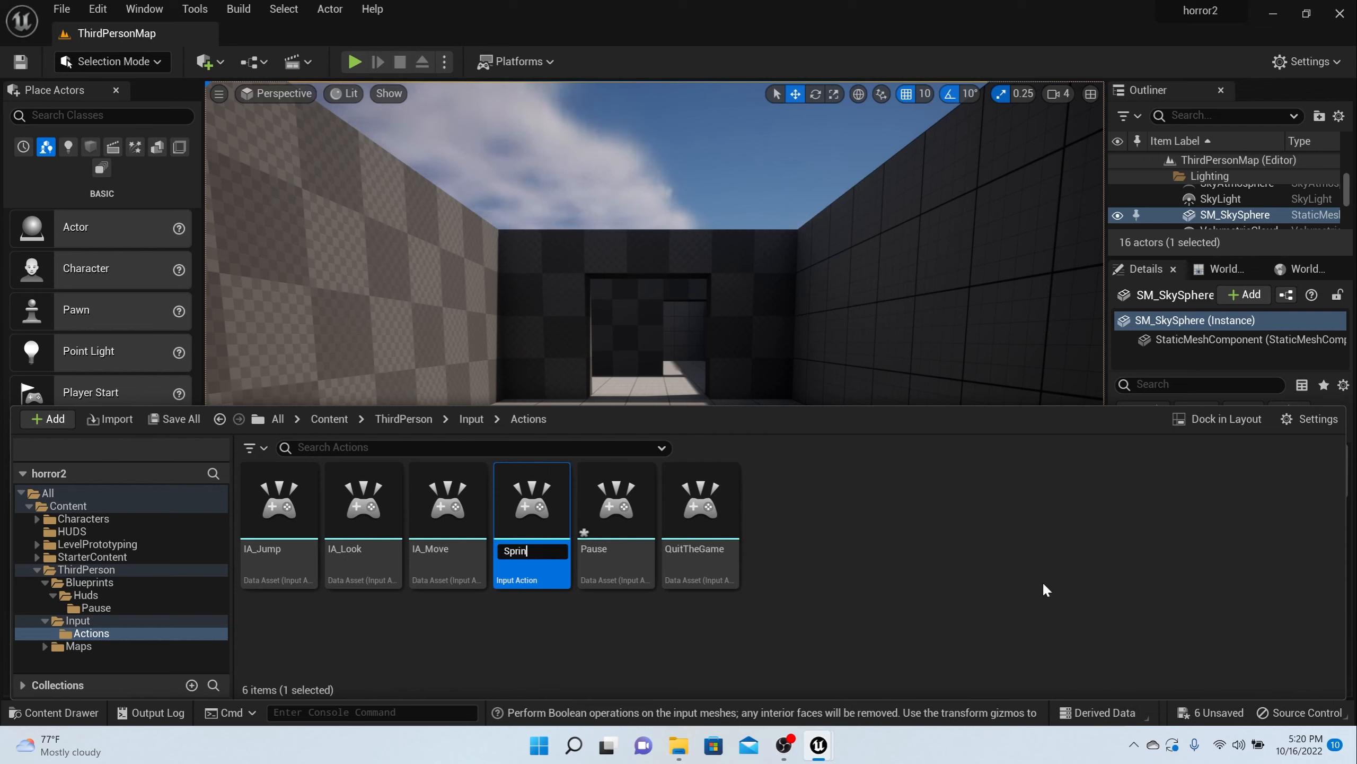
type("Sprint")
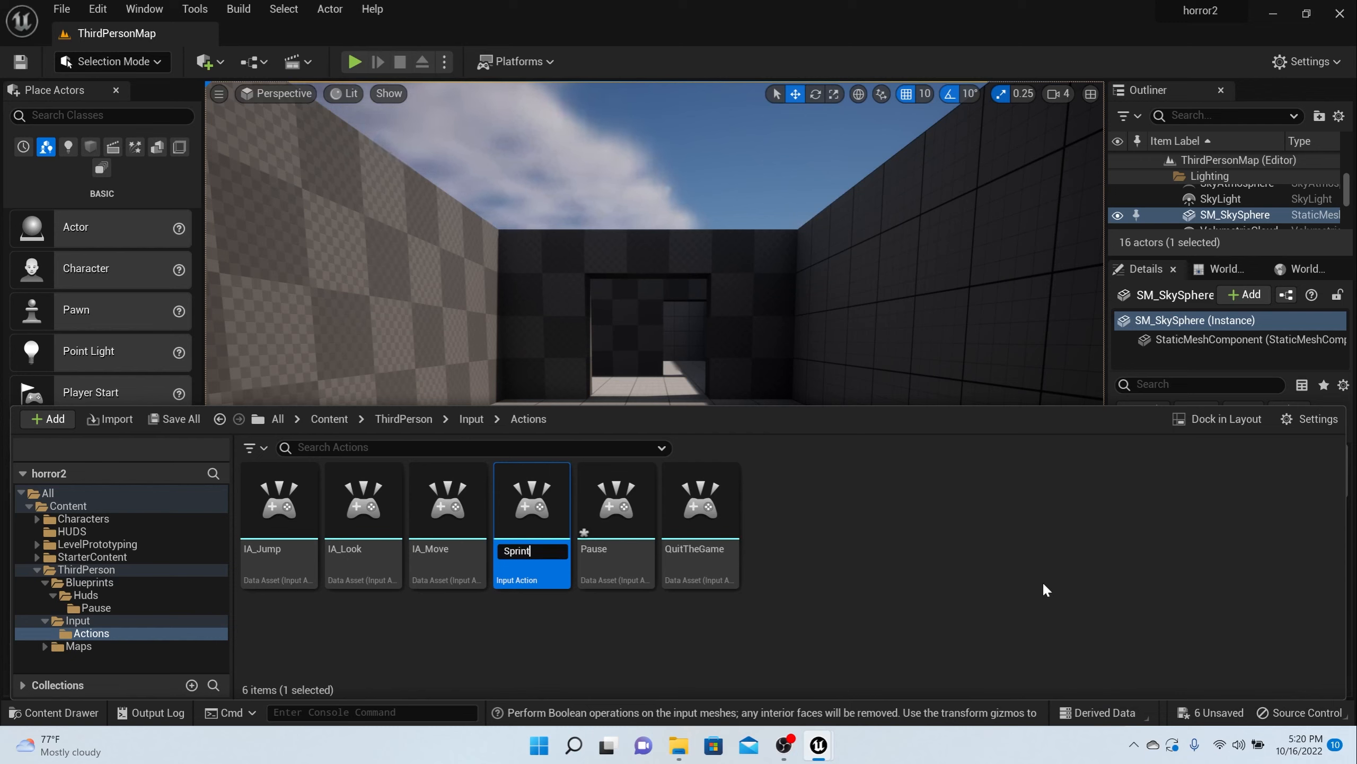
key("Return")
Enable Trigger when Paused on the Pause action, set its description to "Pause the Game", and save and close it
double_click(532, 508)
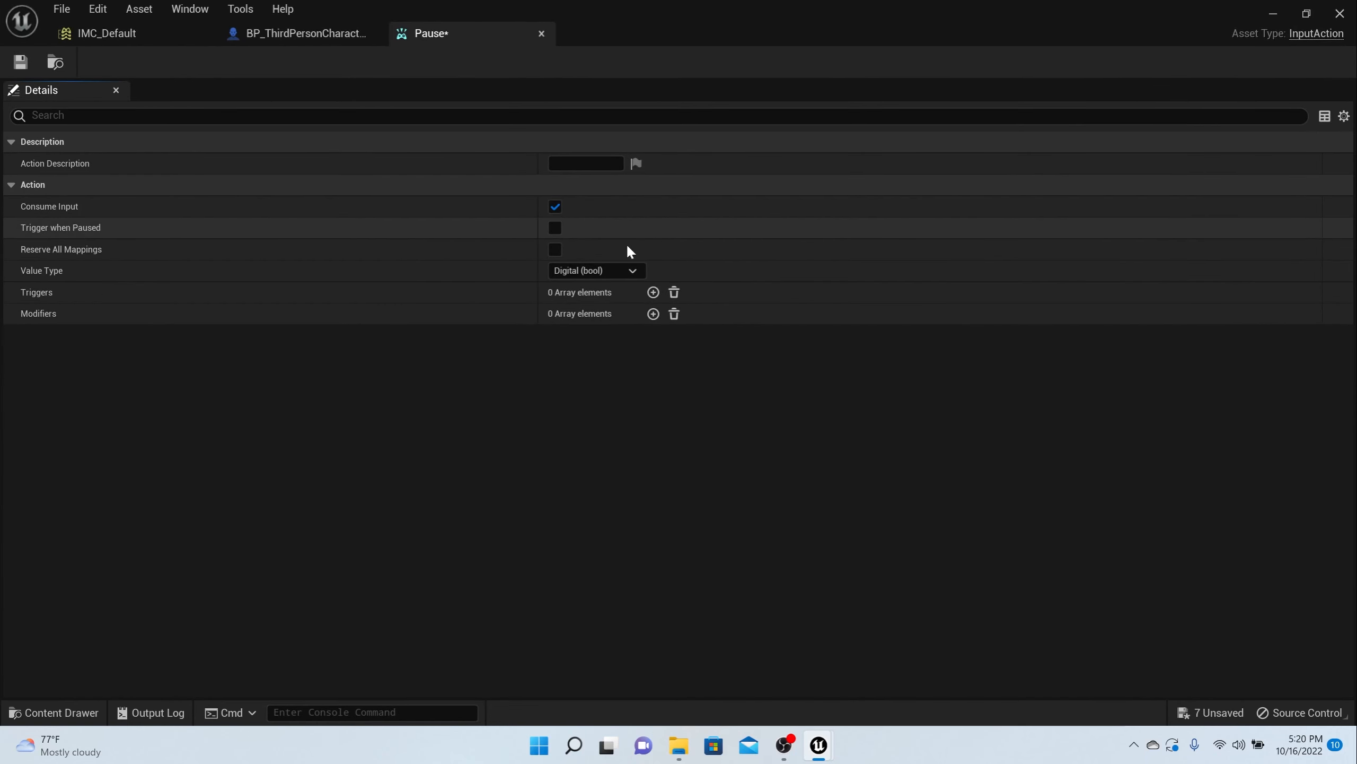
left_click(555, 231)
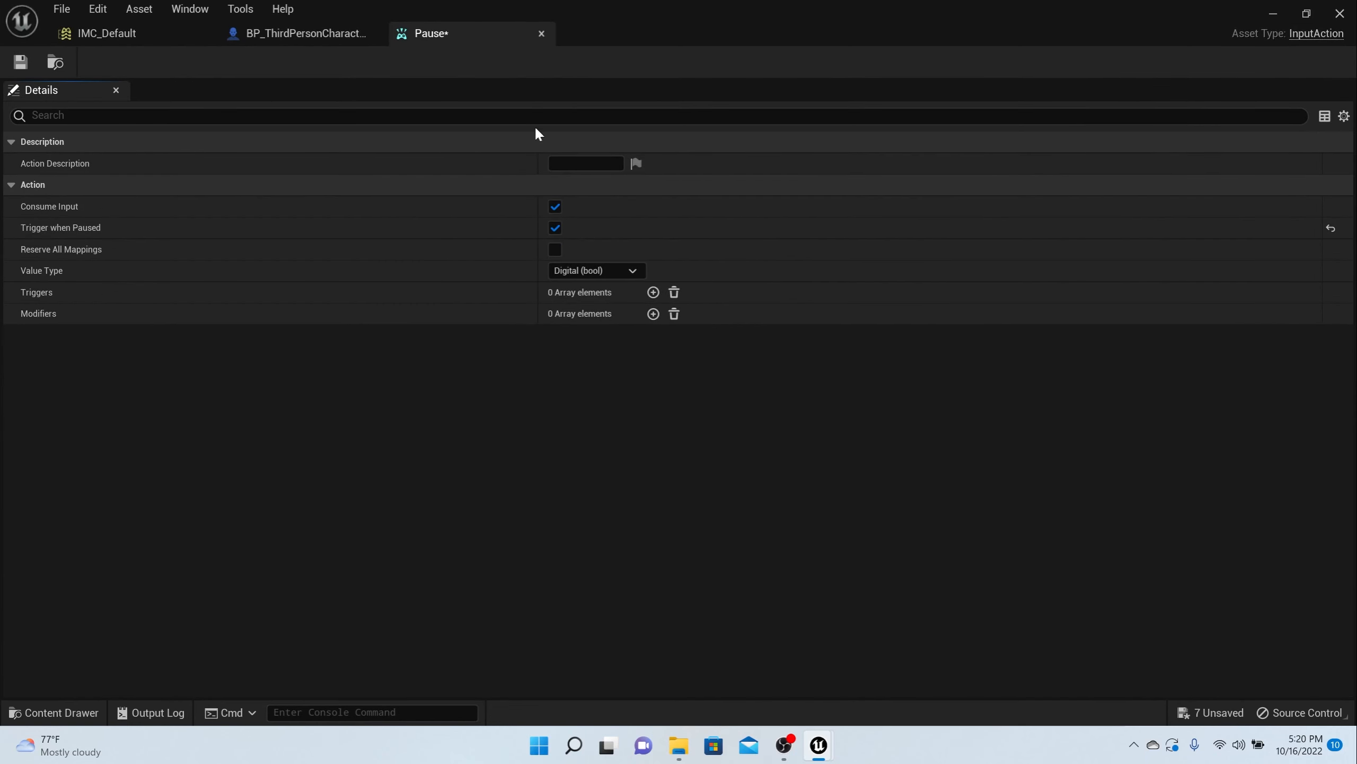
left_click(18, 63)
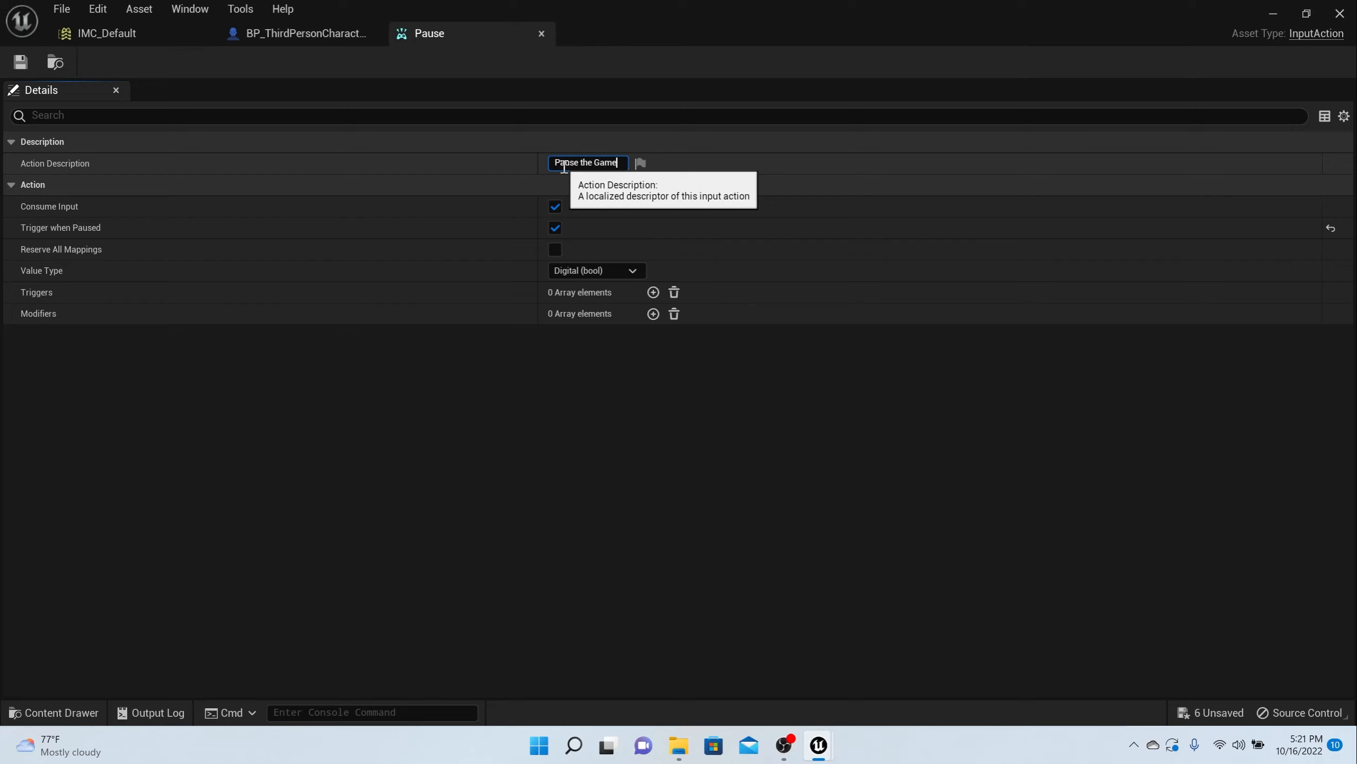
left_click(15, 67)
left_click(15, 69)
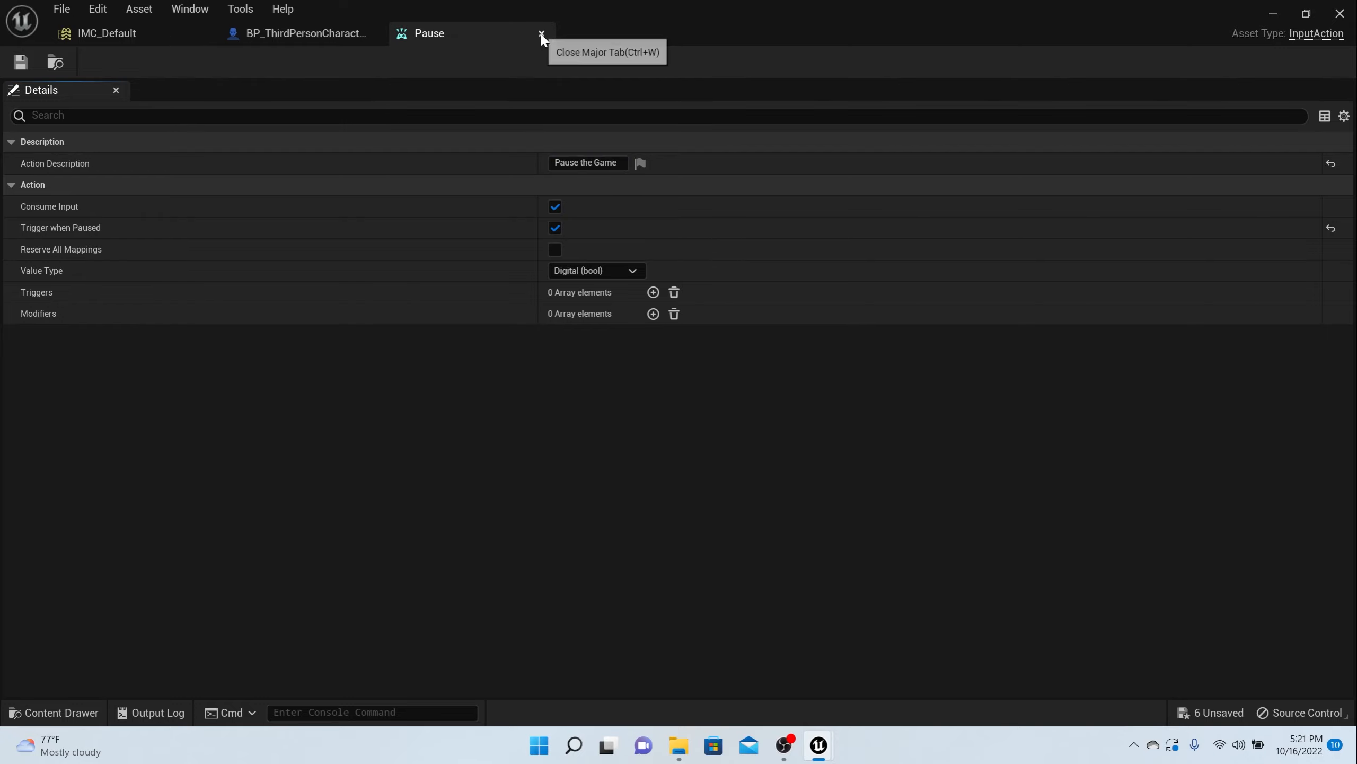
left_click(540, 33)
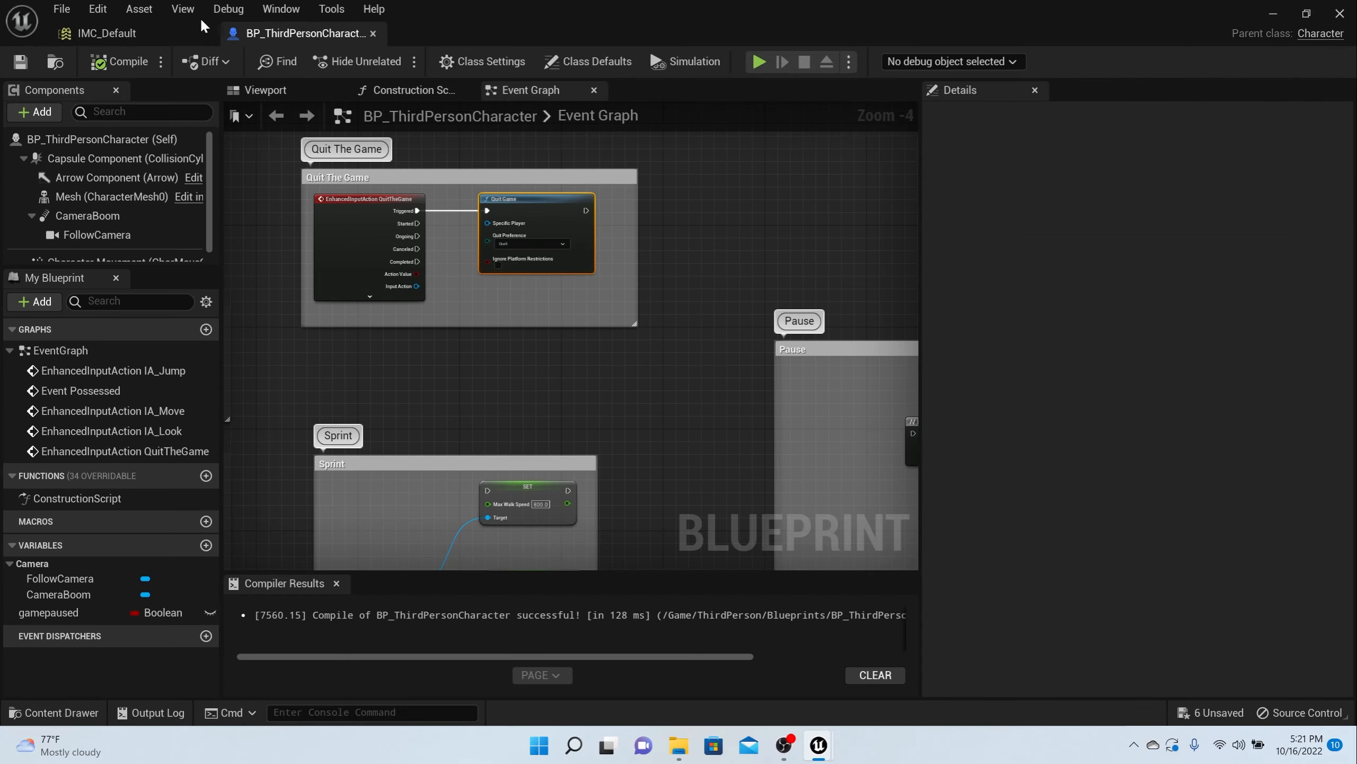
Open IMC_Default from the Input folder and add a mapping for the Pause action
left_click(54, 712)
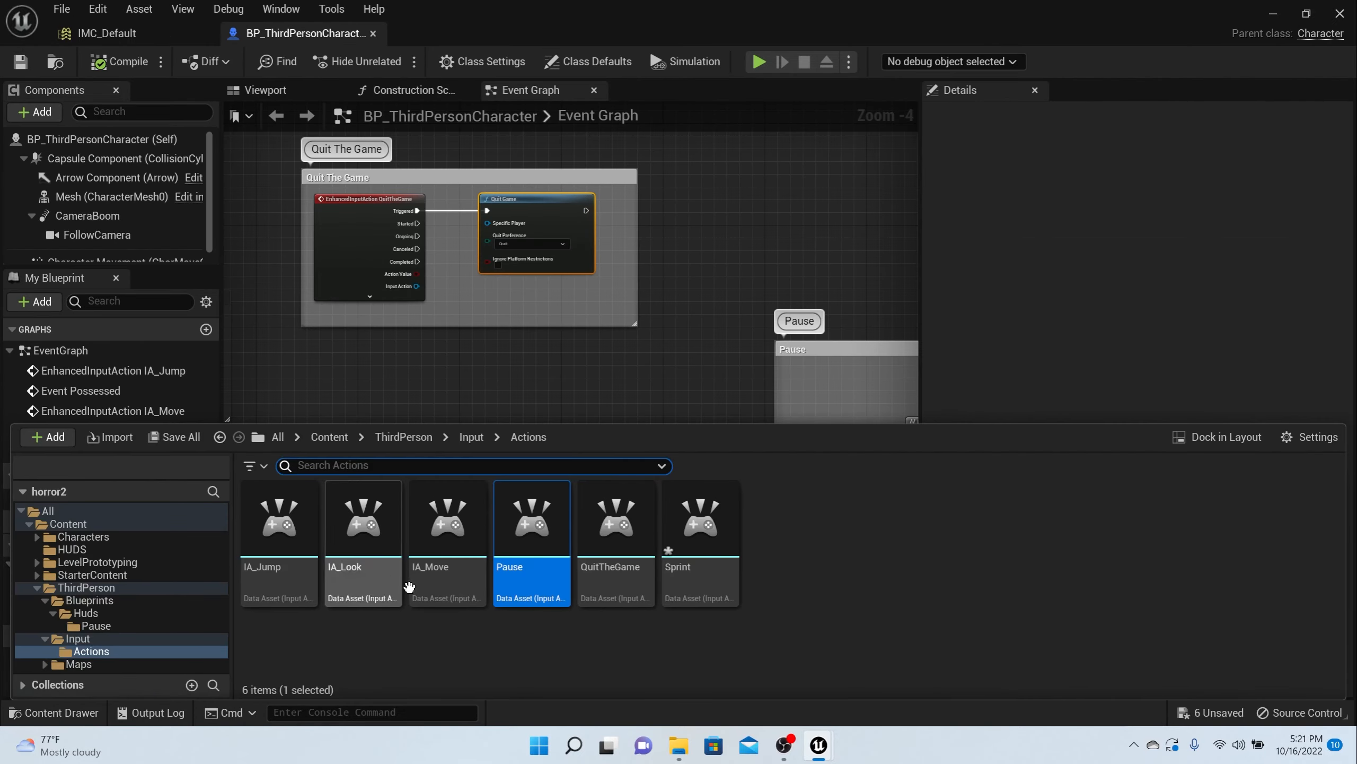
left_click(471, 437)
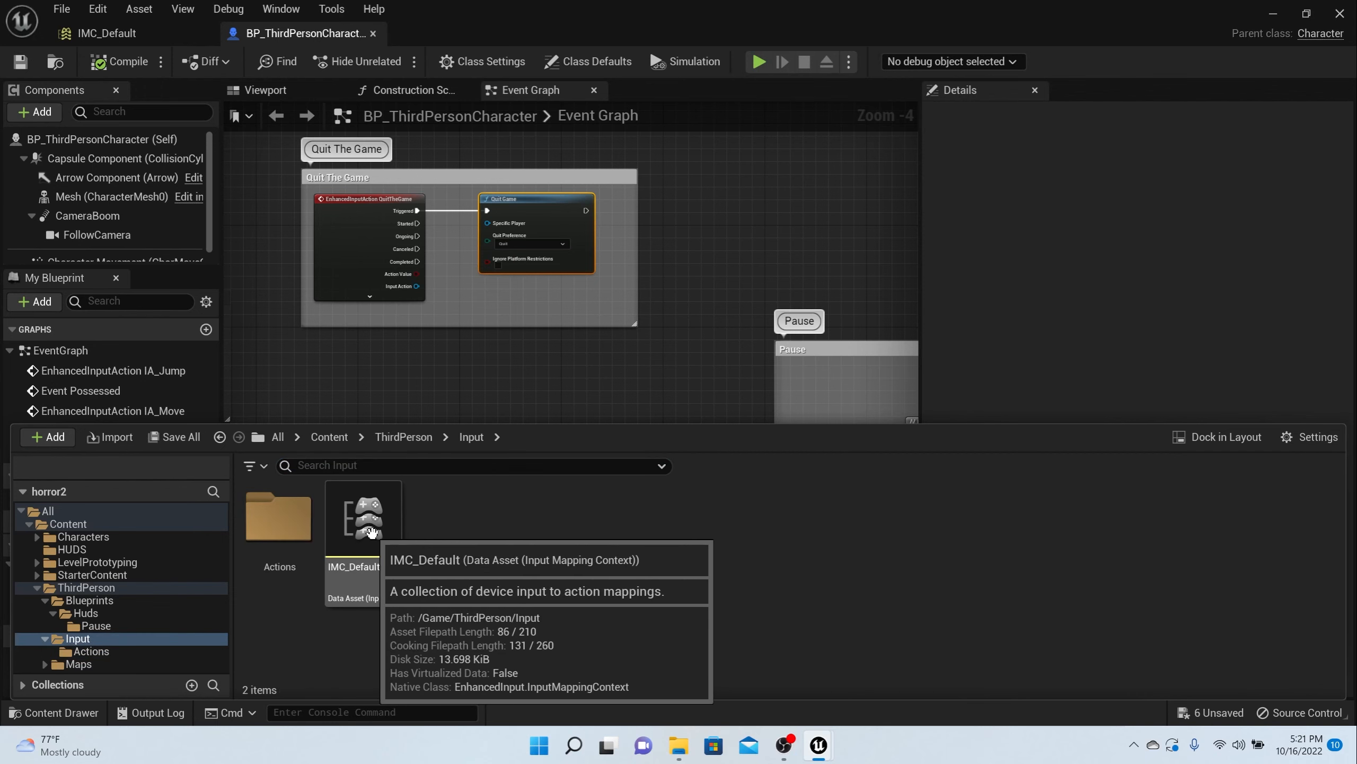
double_click(367, 521)
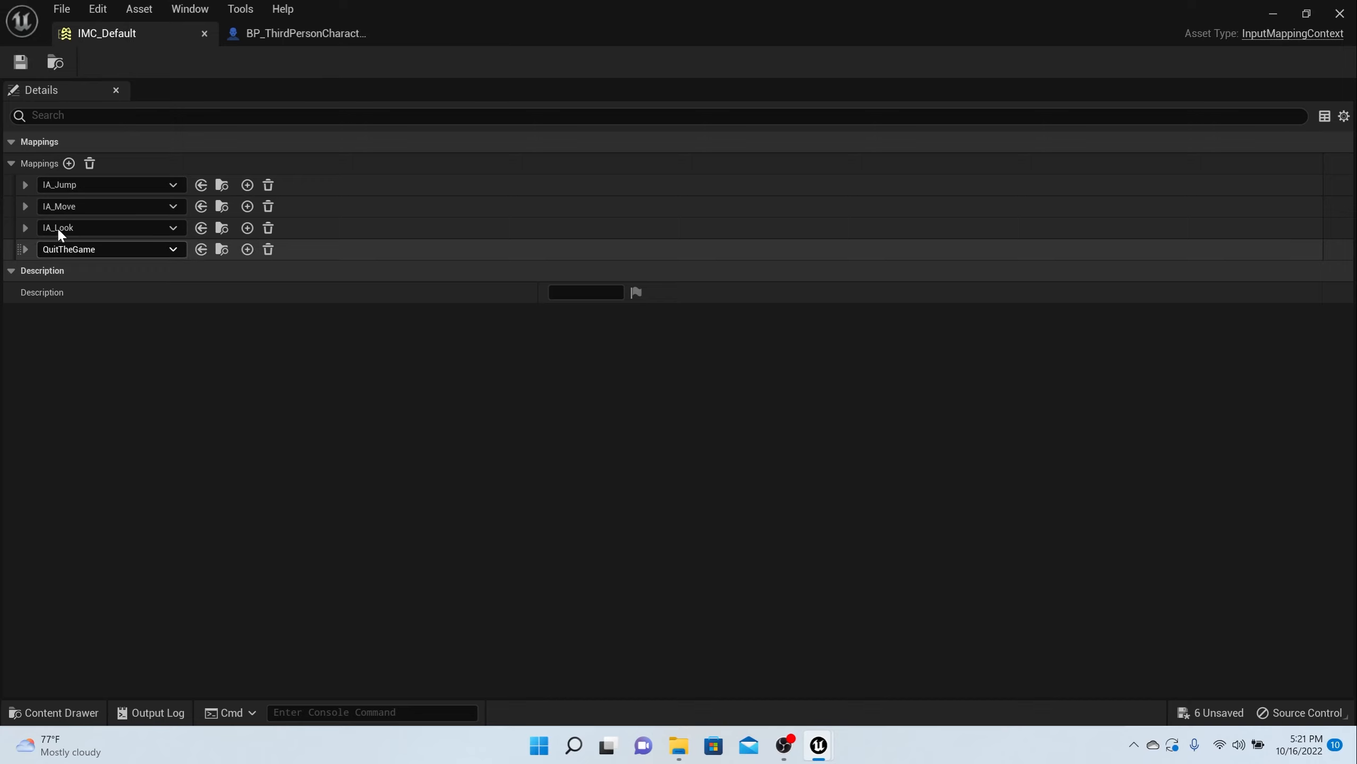
left_click(69, 164)
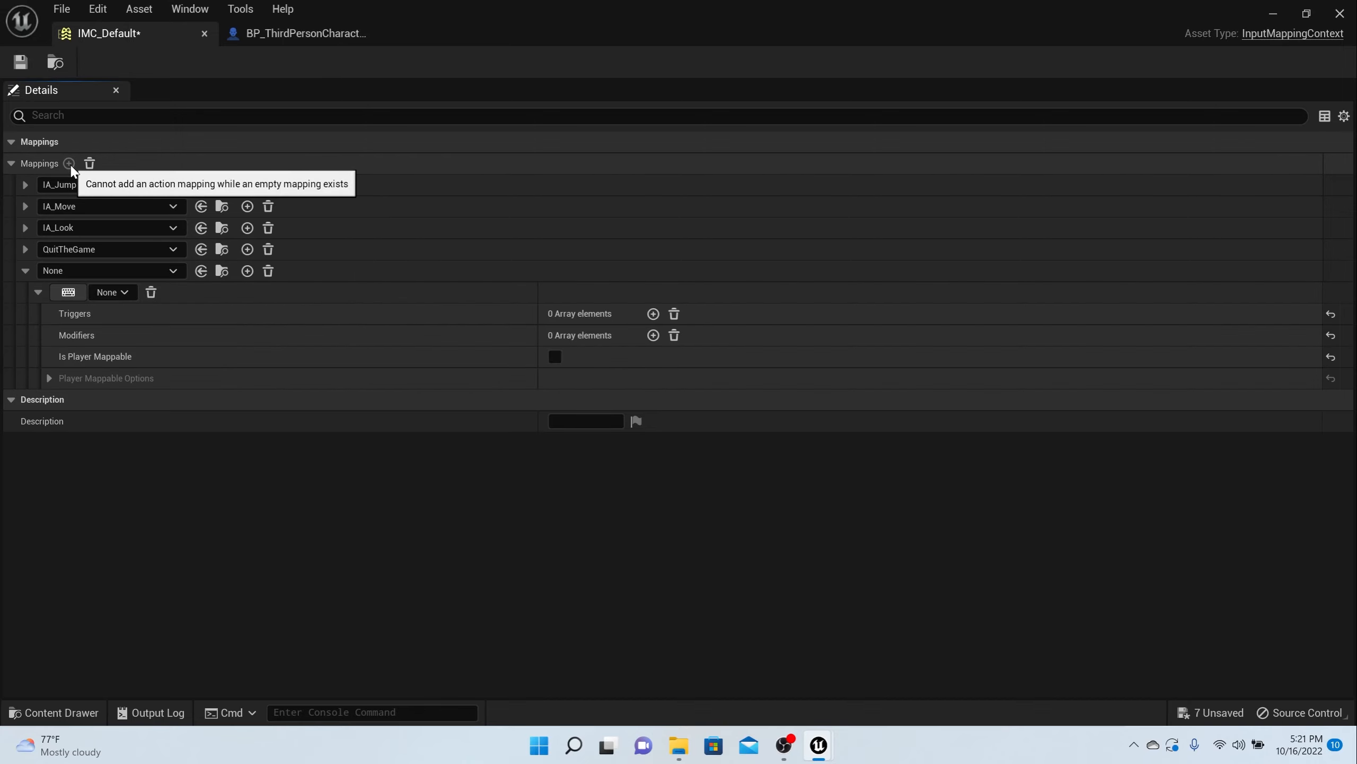
left_click(99, 271)
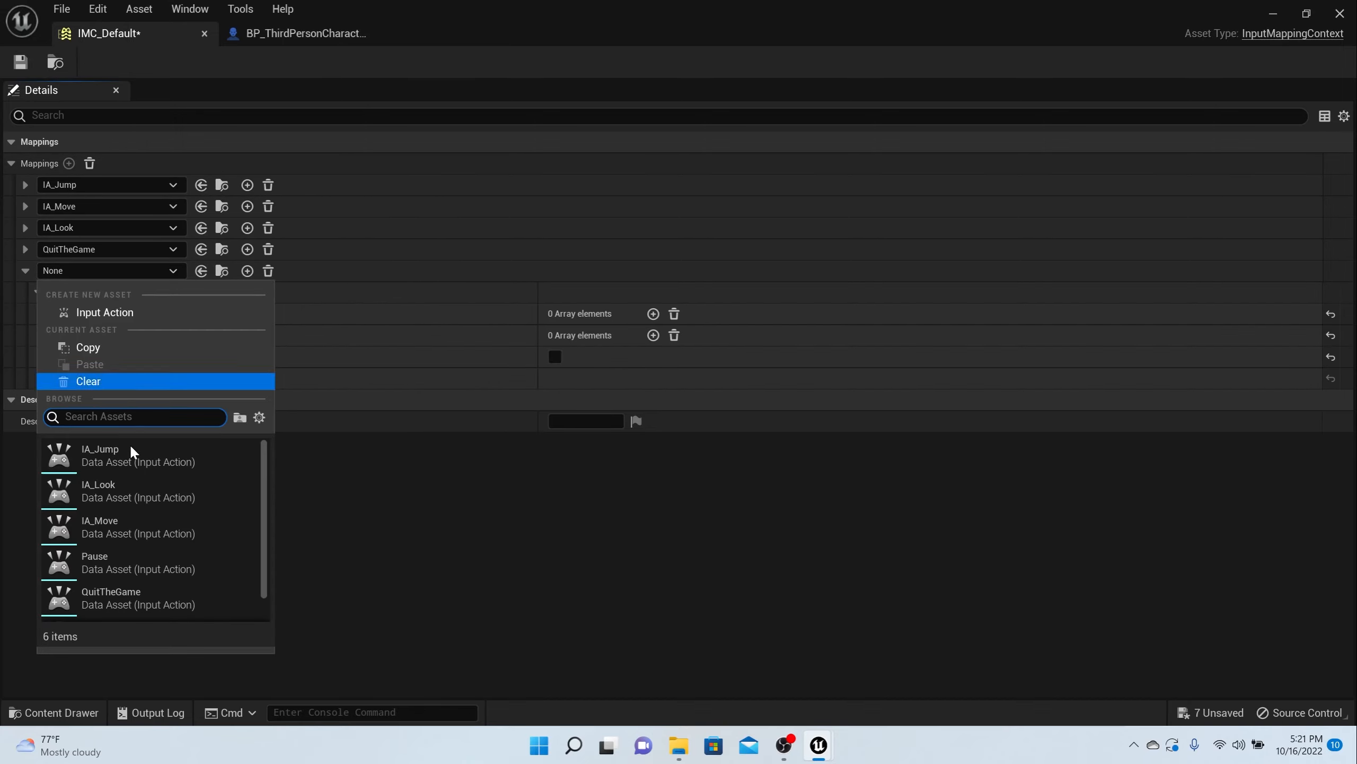
left_click(128, 569)
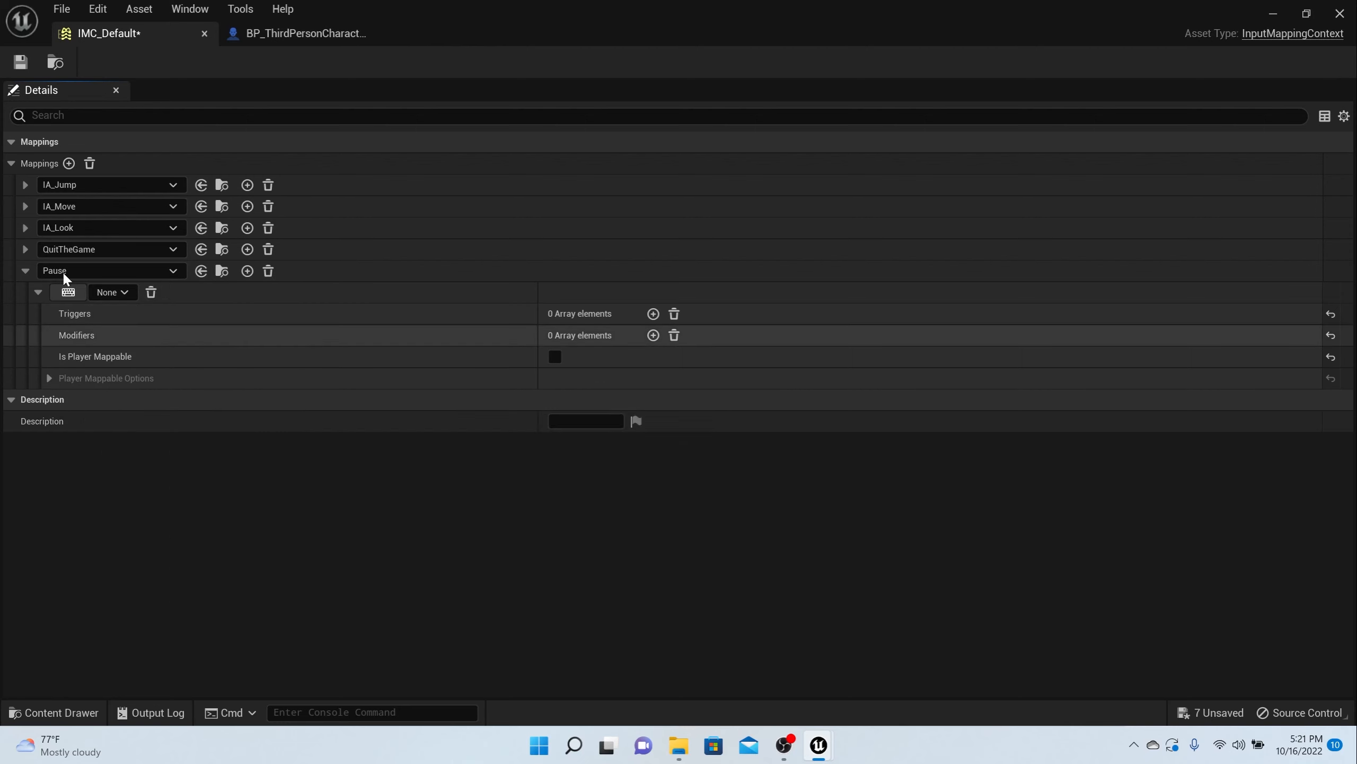
left_click(24, 271)
Add another entry to IMC_Default's mappings and assign the Sprint action to it
left_click(70, 164)
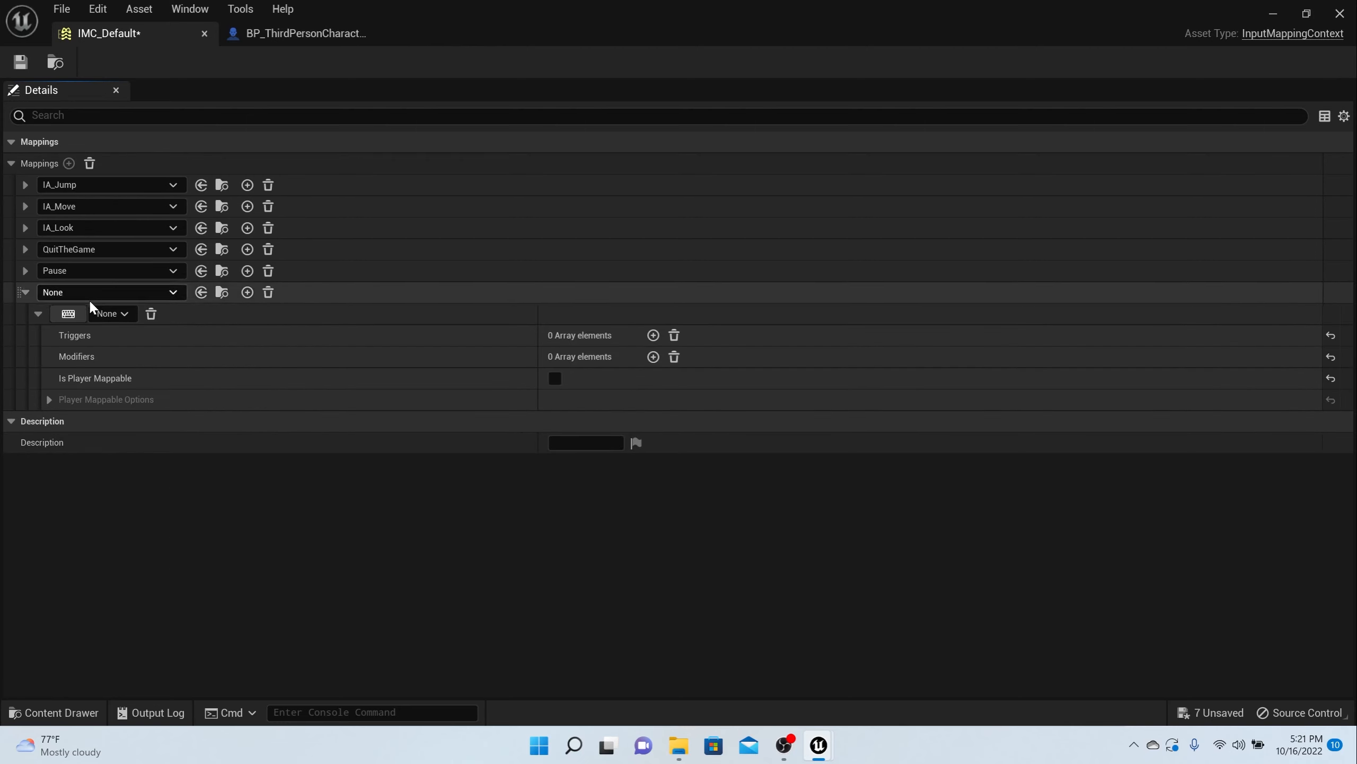
left_click(83, 297)
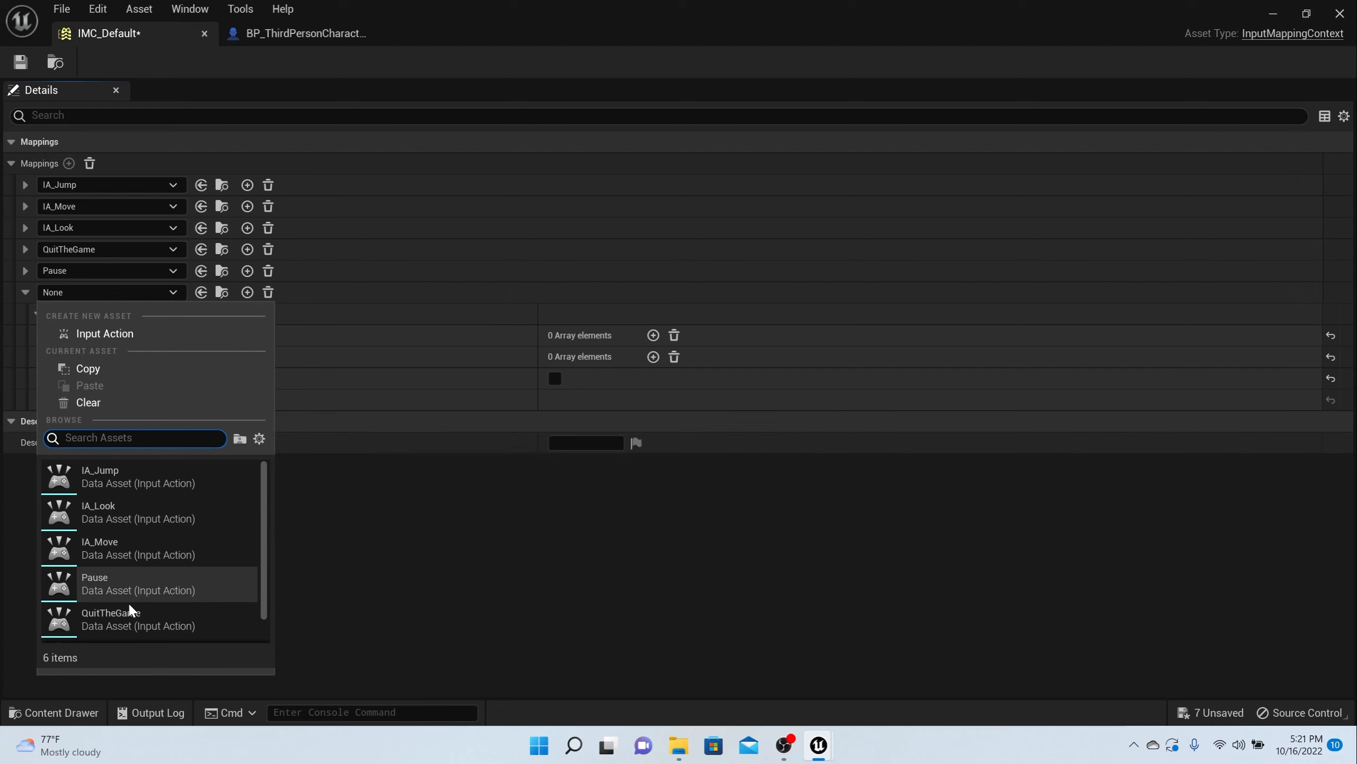
left_click(129, 624)
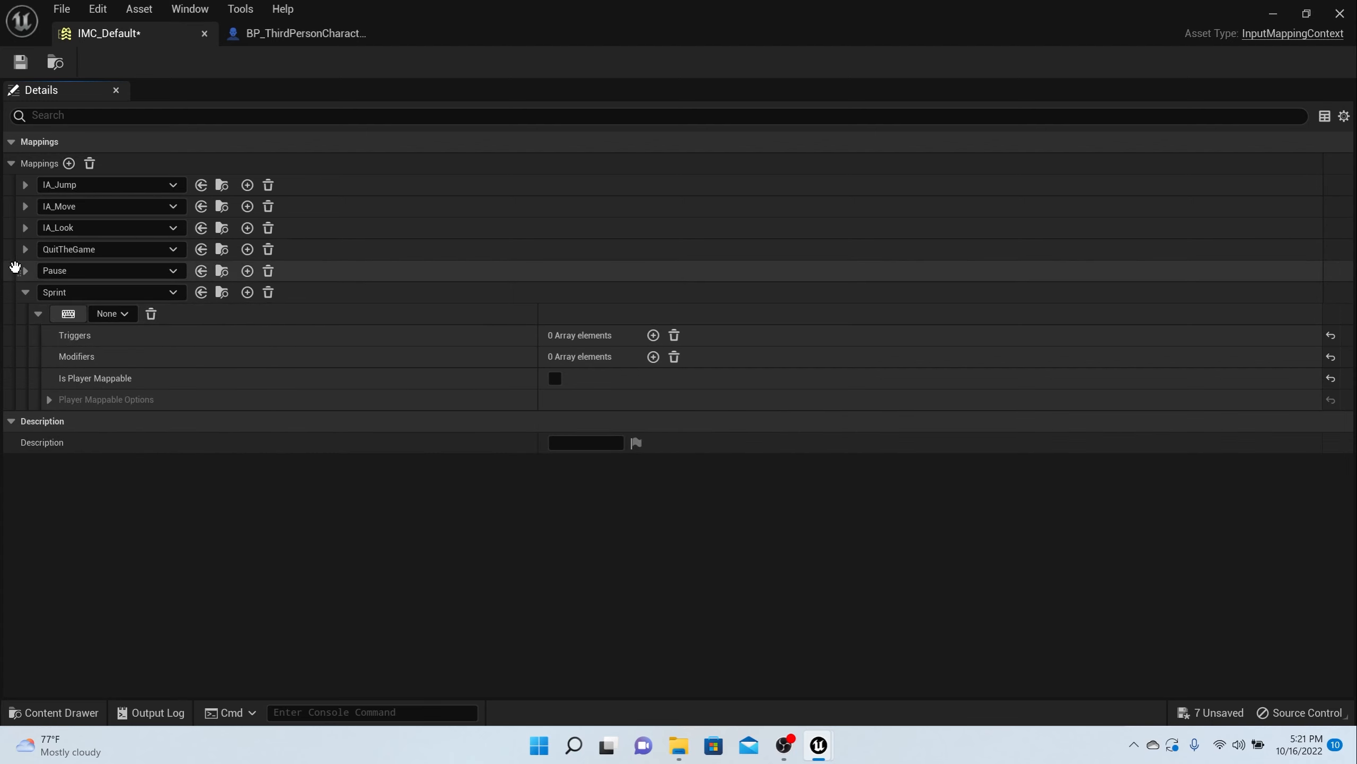
left_click(21, 294)
Bind the Pause action in IMC_Default to the keyboard P key
left_click(25, 270)
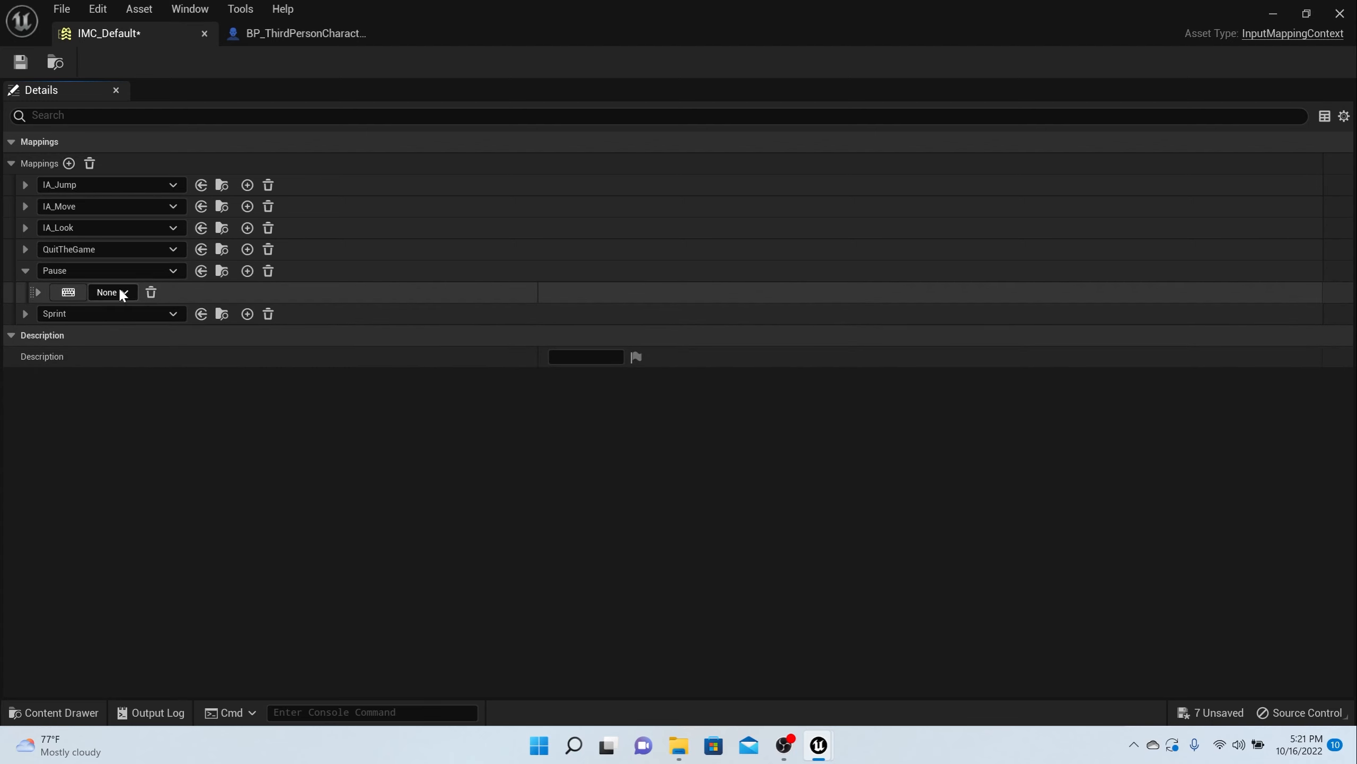
left_click(120, 291)
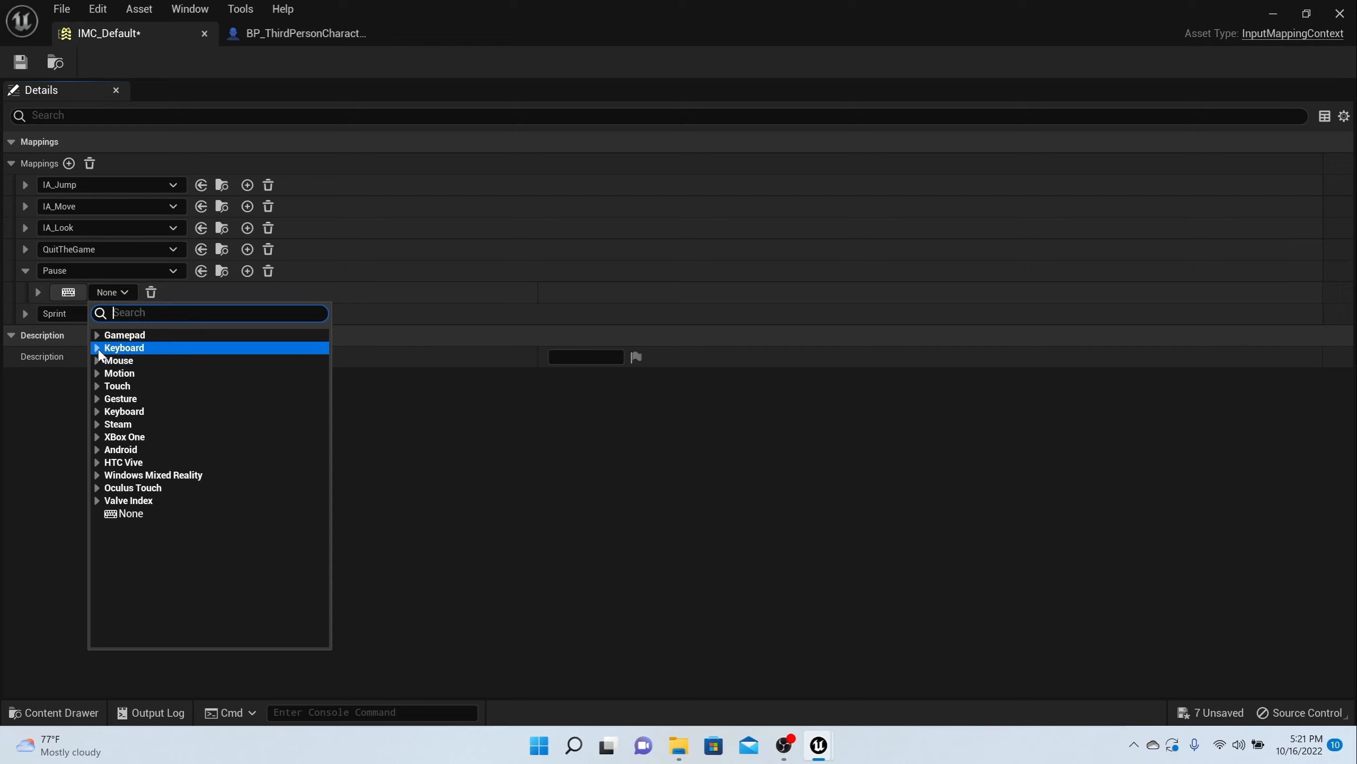
left_click(98, 349)
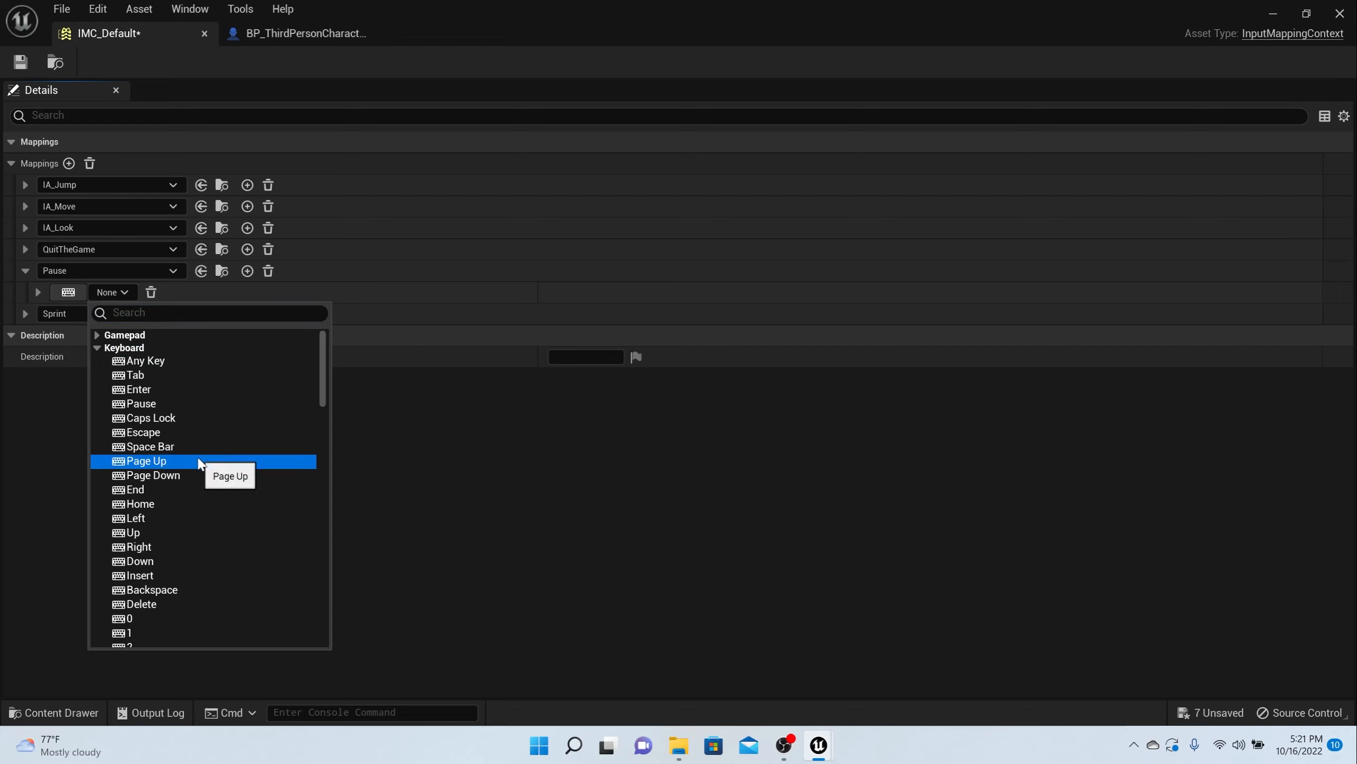
scroll(197, 457, "down", 5)
scroll(219, 423, "down", 6)
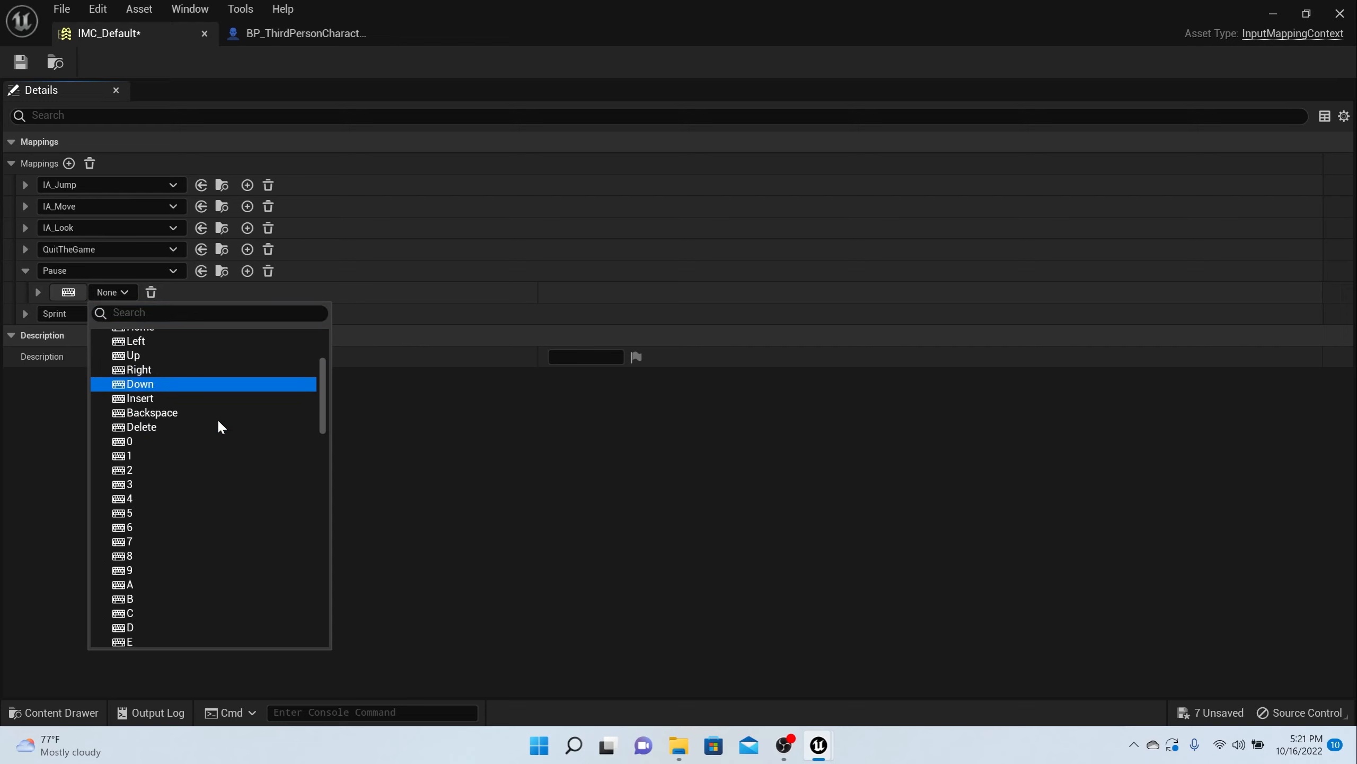
scroll(182, 498, "down", 1)
left_click(131, 561)
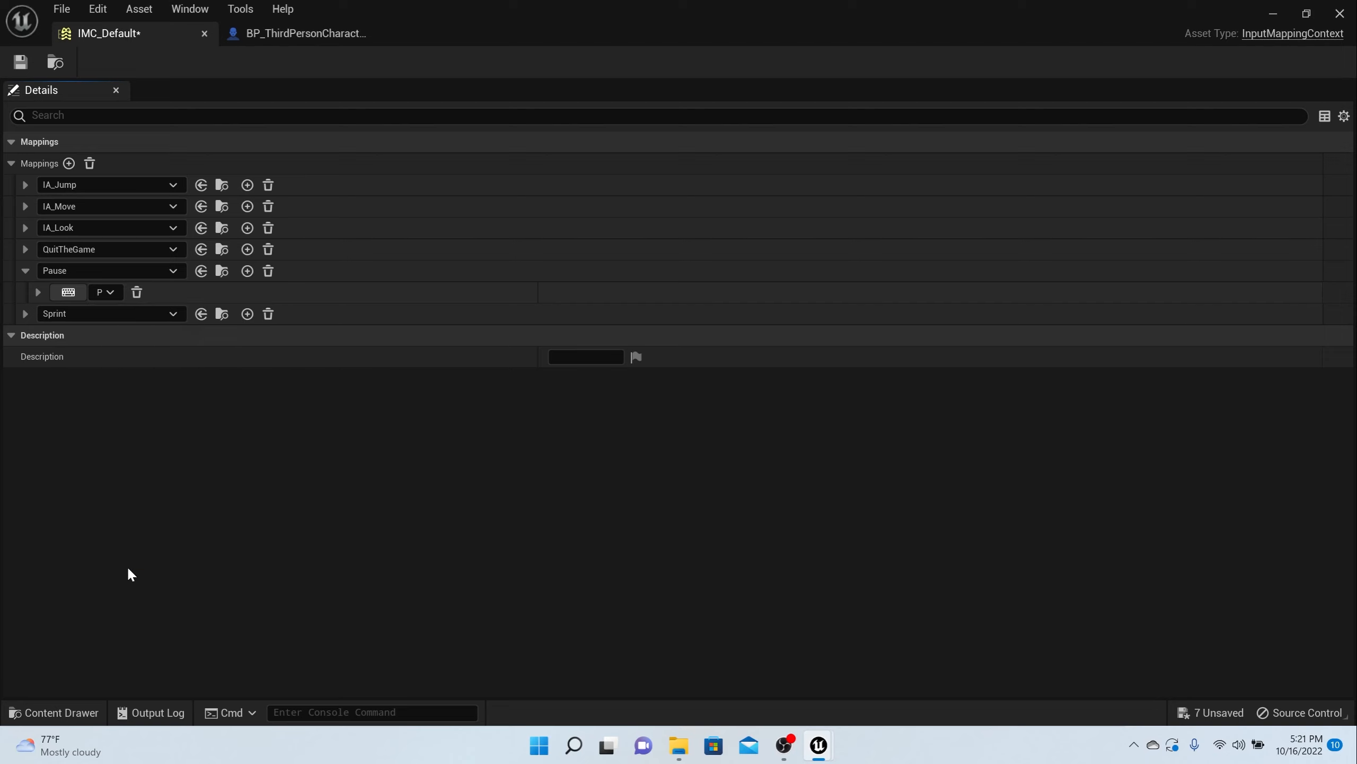
Add a second binding to the Pause action and set it to Gamepad Special Right
left_click(247, 270)
left_click(112, 314)
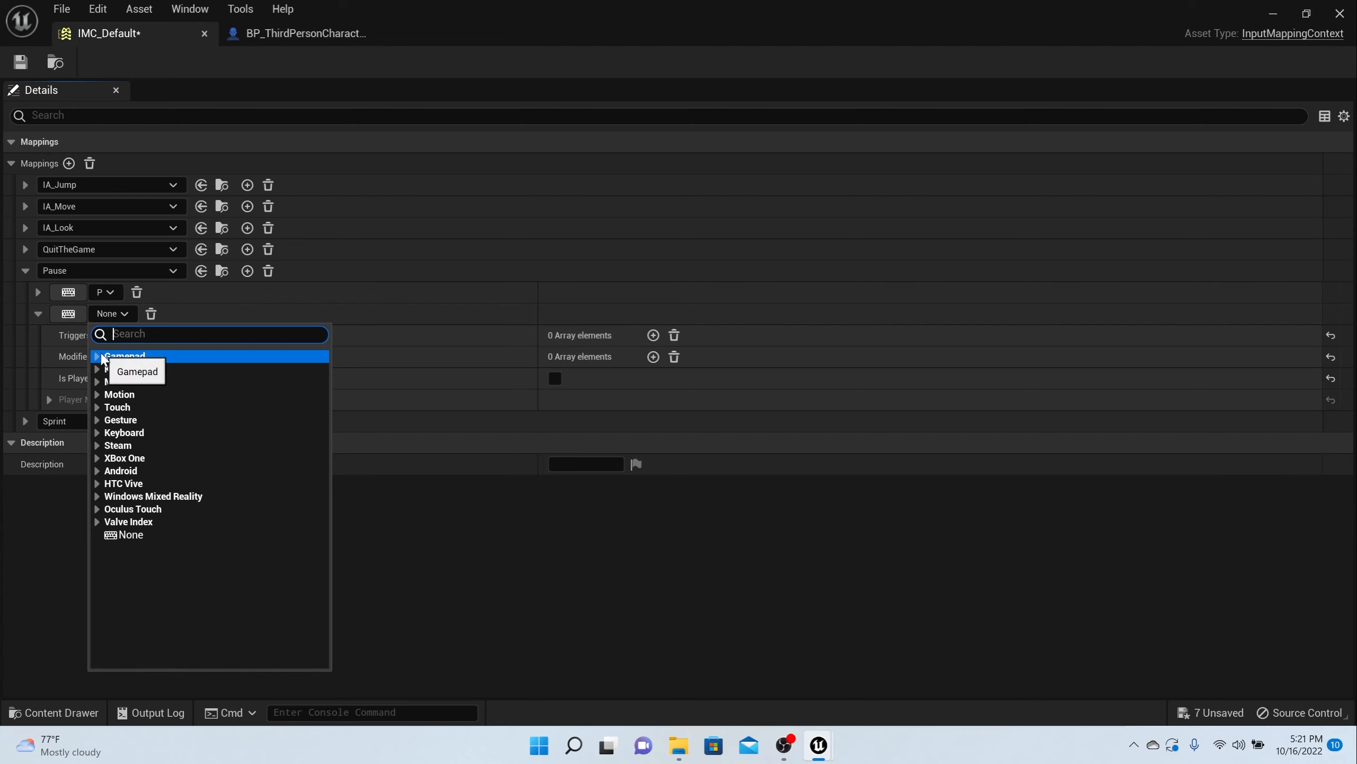
left_click(99, 357)
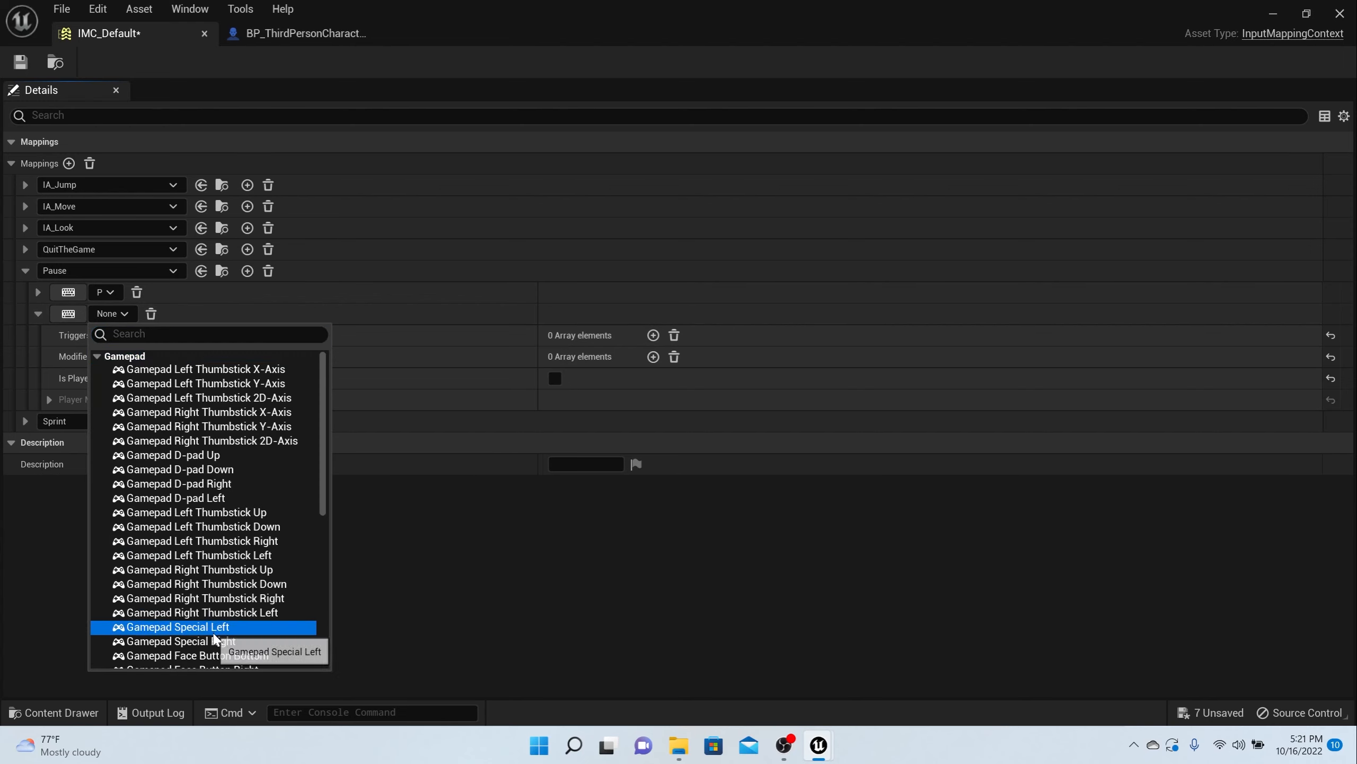
left_click(213, 641)
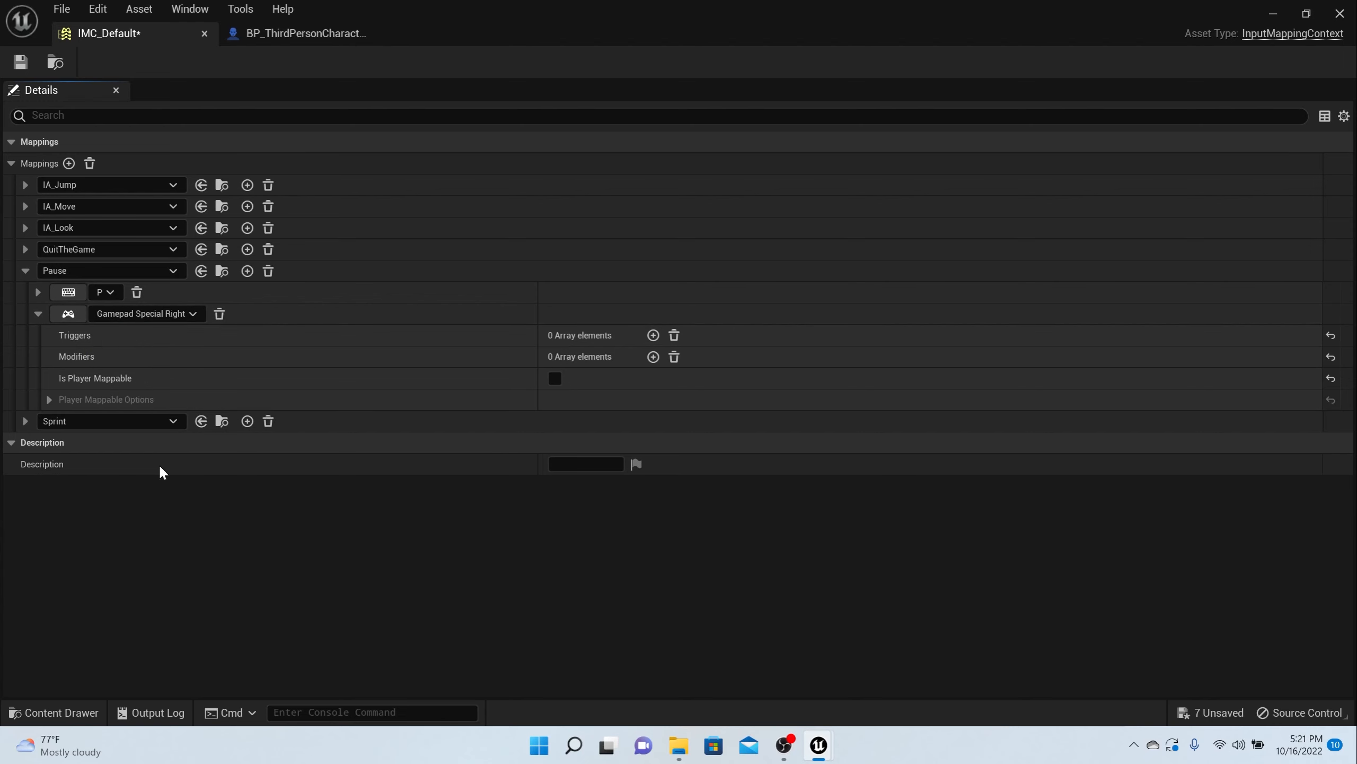
left_click(24, 270)
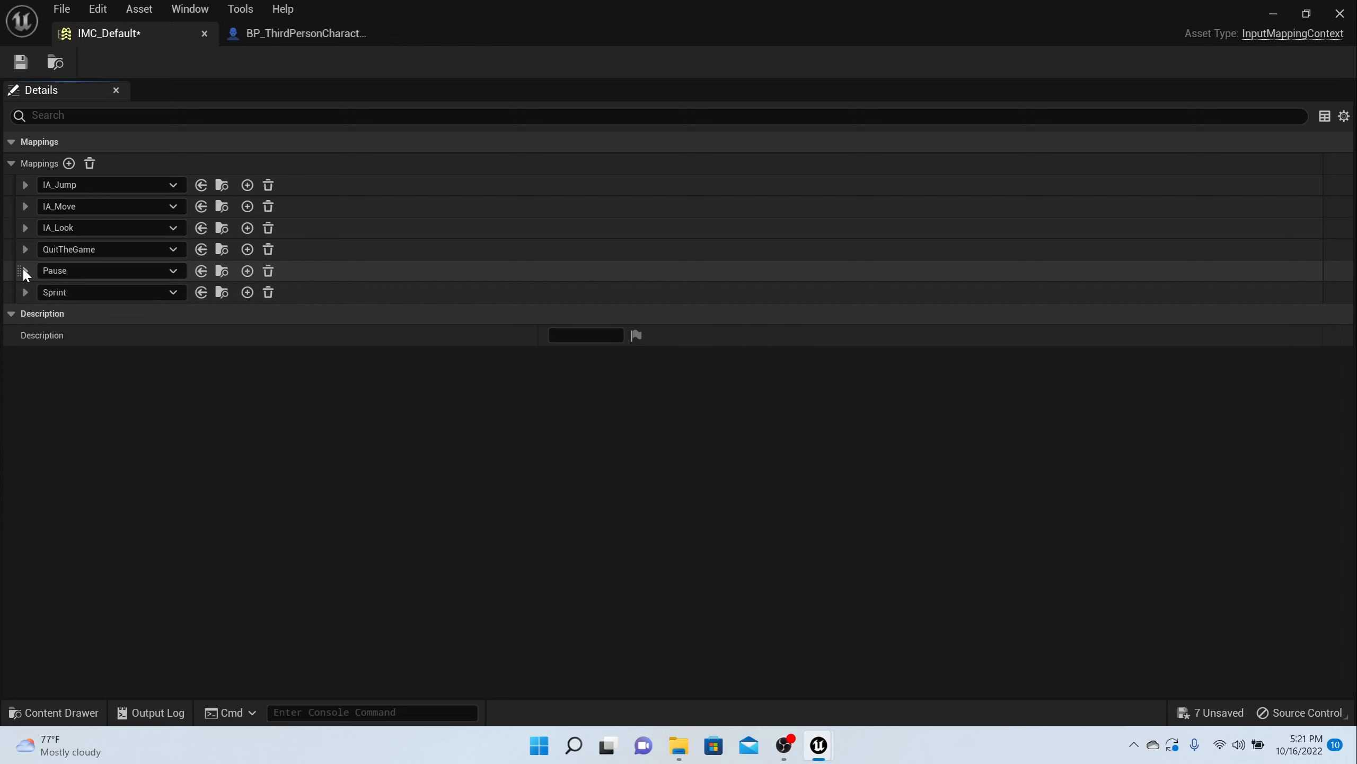
Add a second binding slot to the Sprint action and set its first slot to Left Shift
left_click(72, 292)
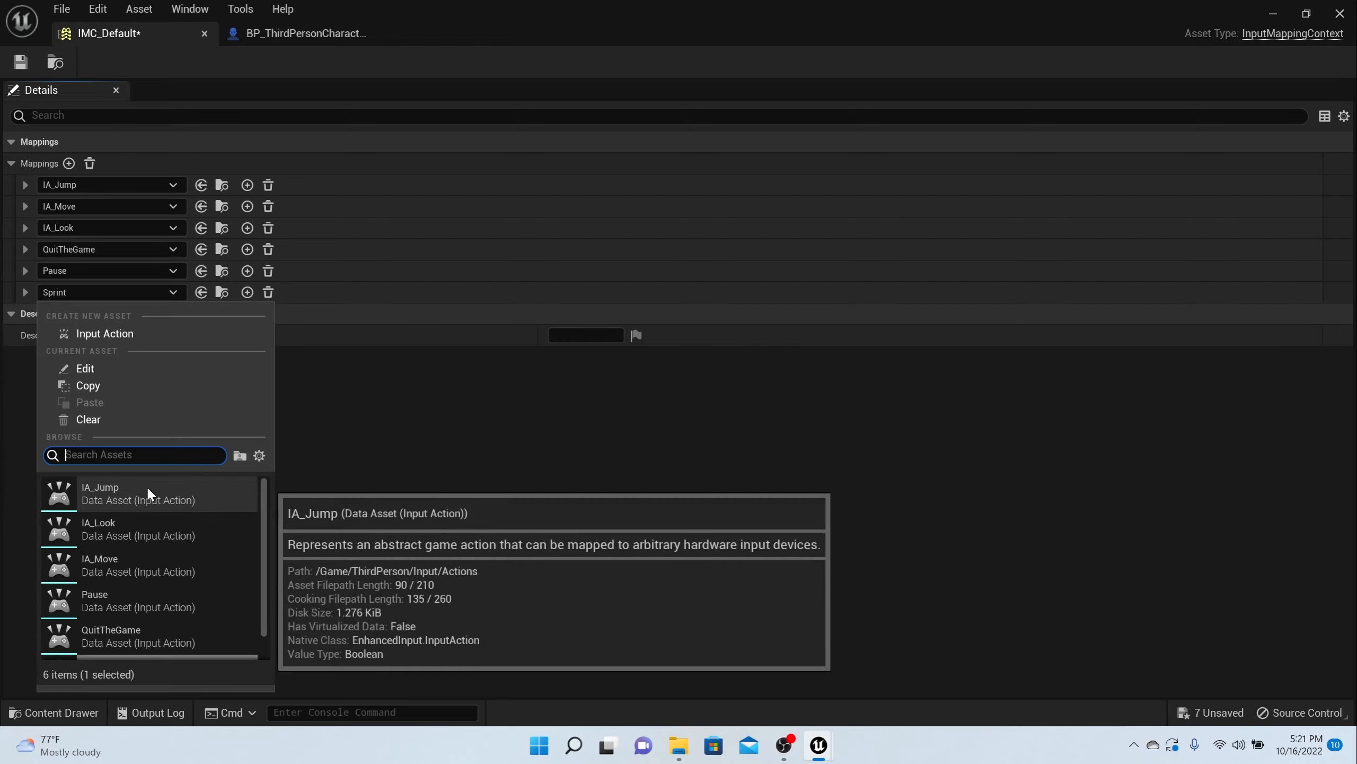
left_click(401, 295)
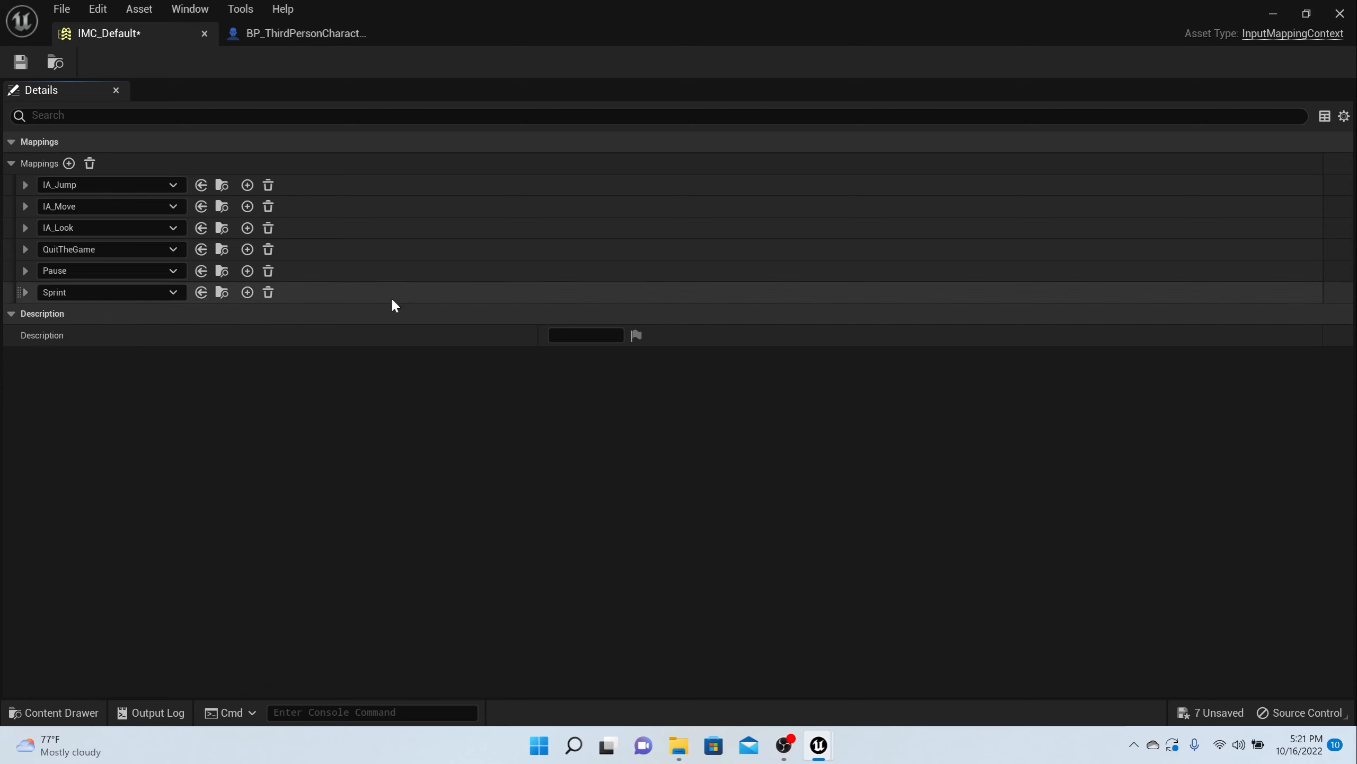
left_click(247, 292)
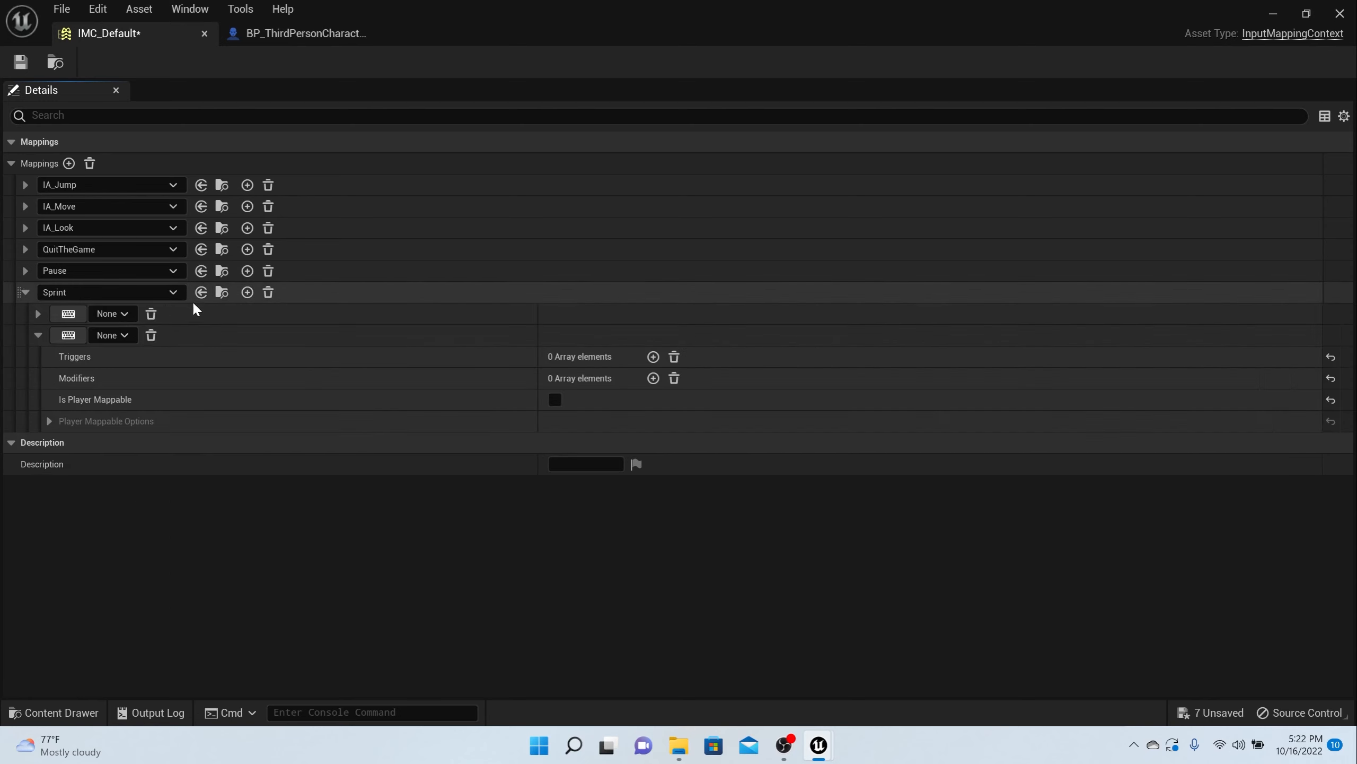
left_click(120, 318)
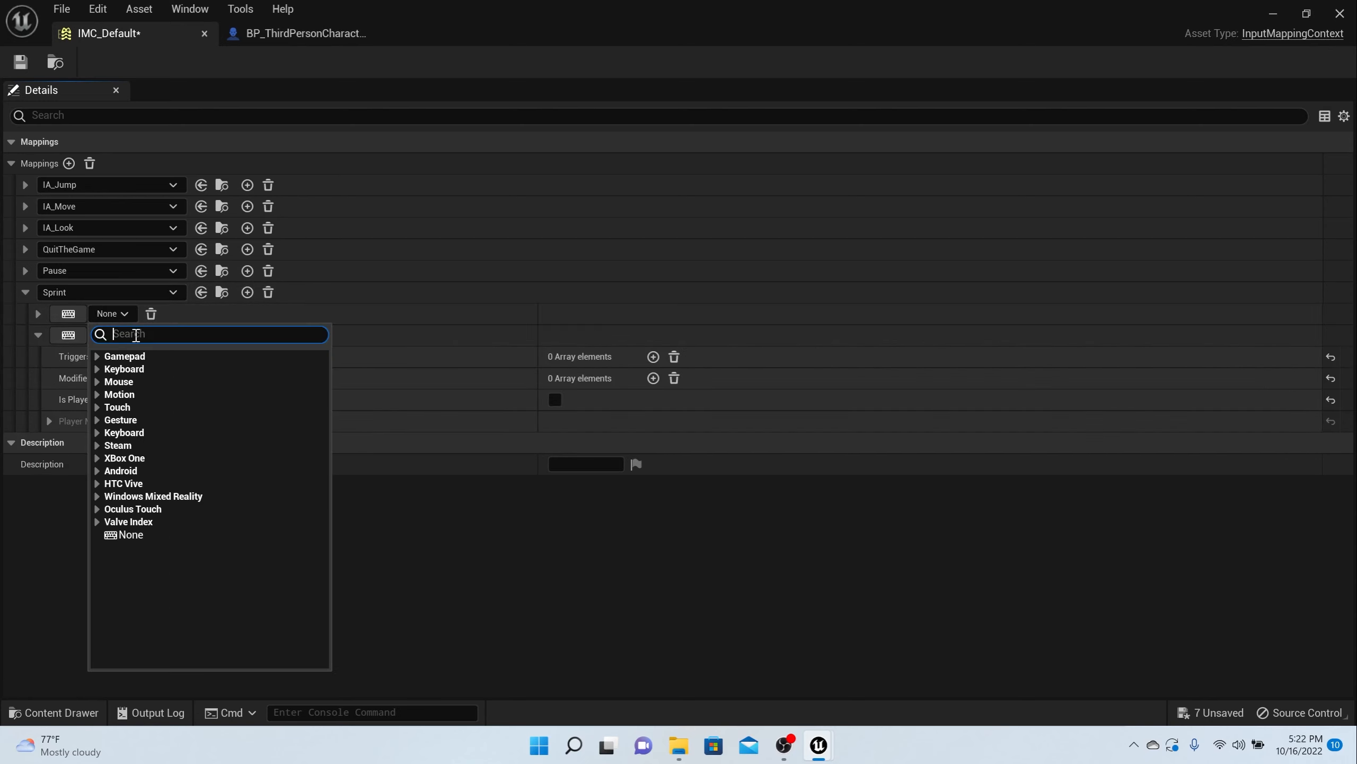
type("left sh")
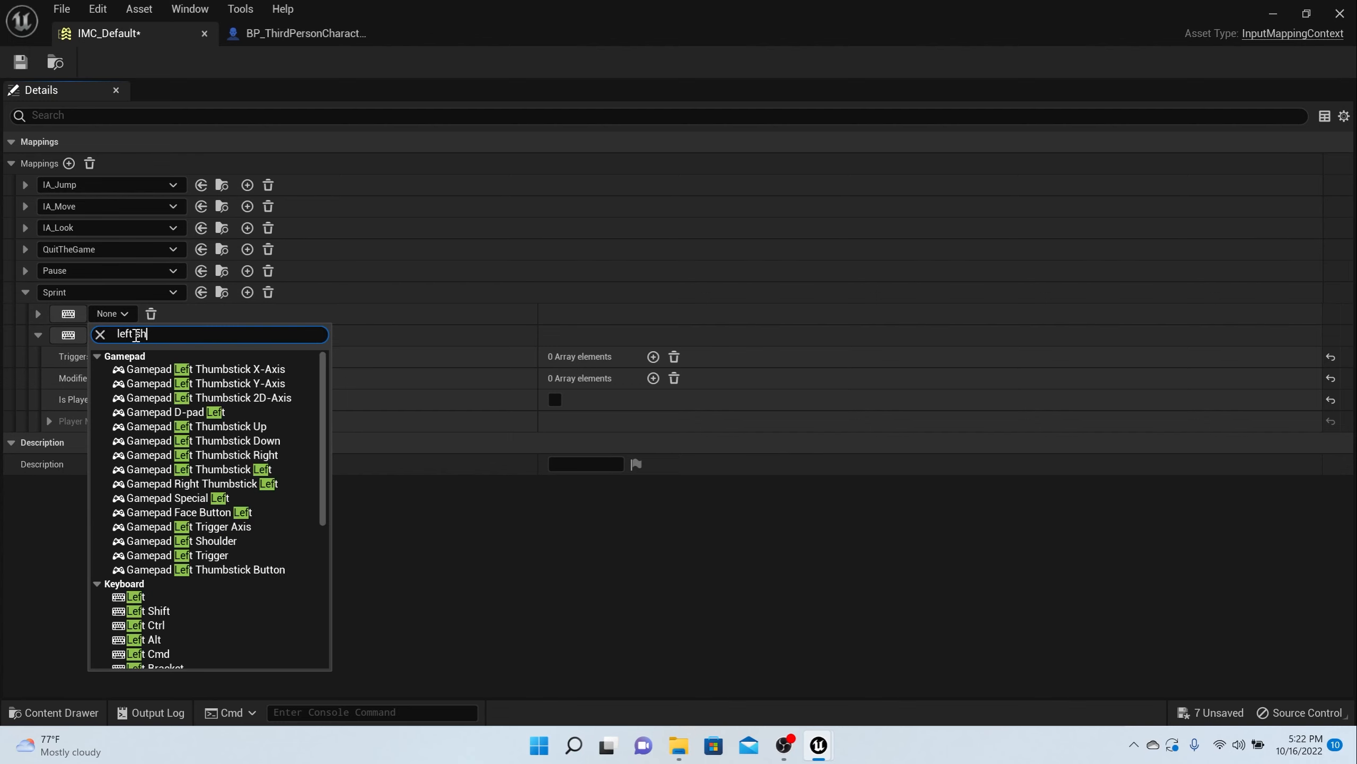
type("i")
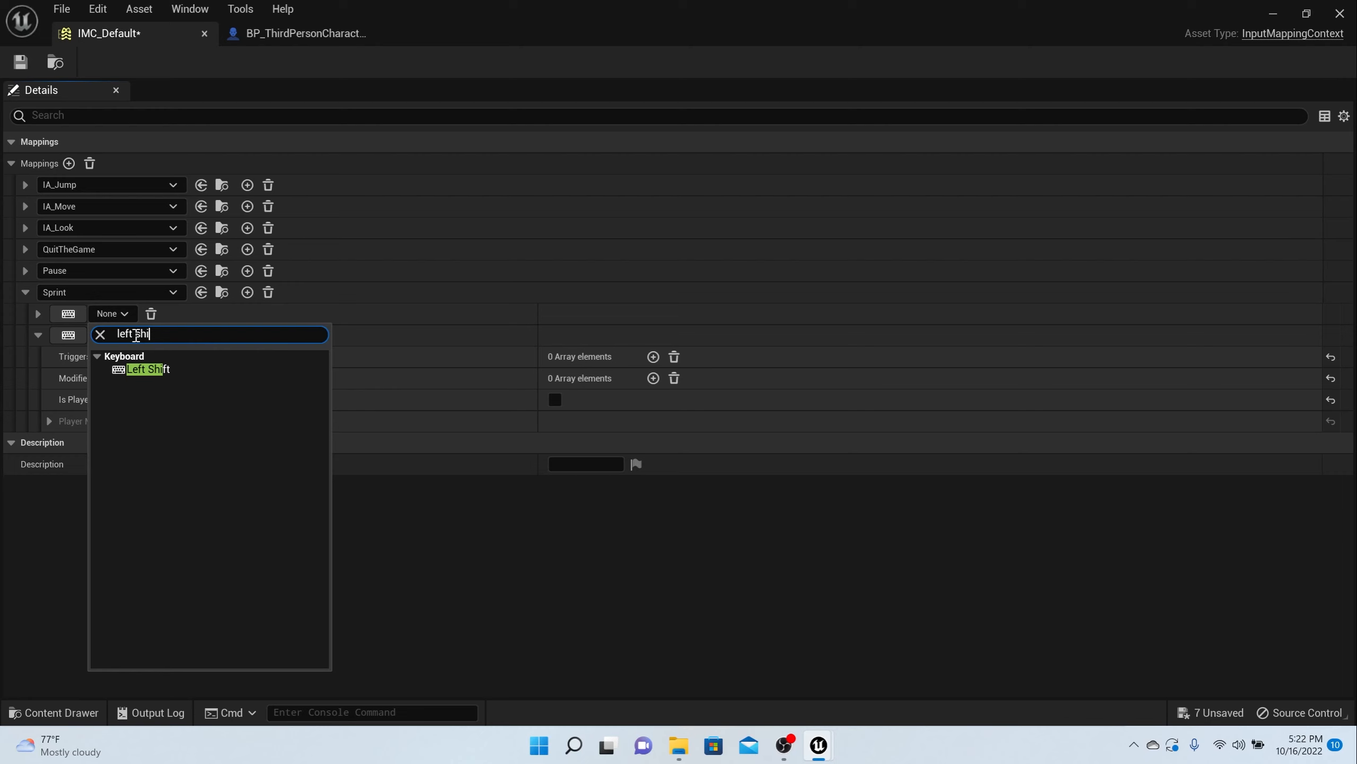
left_click(126, 369)
Set Sprint's second binding to Gamepad Face Button Right, and save and close IMC_Default
left_click(128, 335)
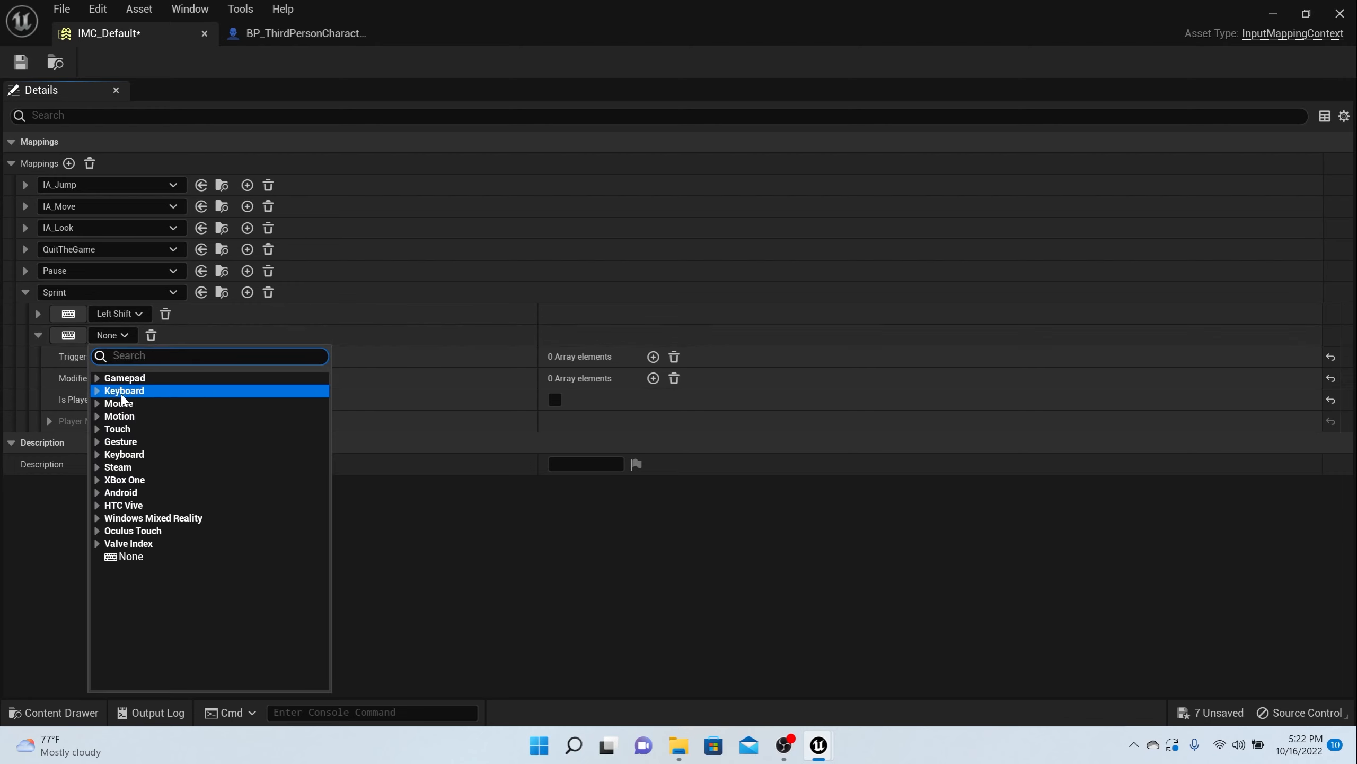
left_click(103, 380)
scroll(243, 642, "down", 2)
left_click(243, 641)
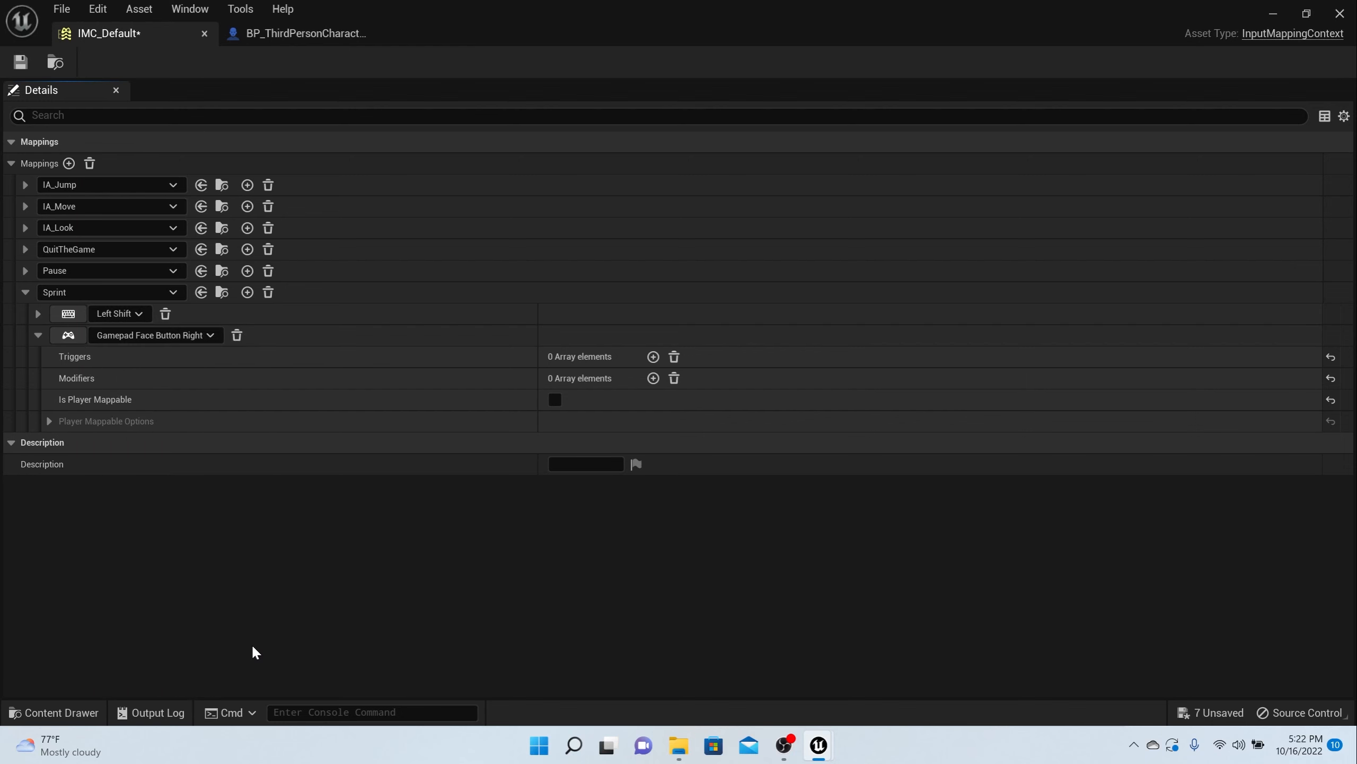
left_click(25, 292)
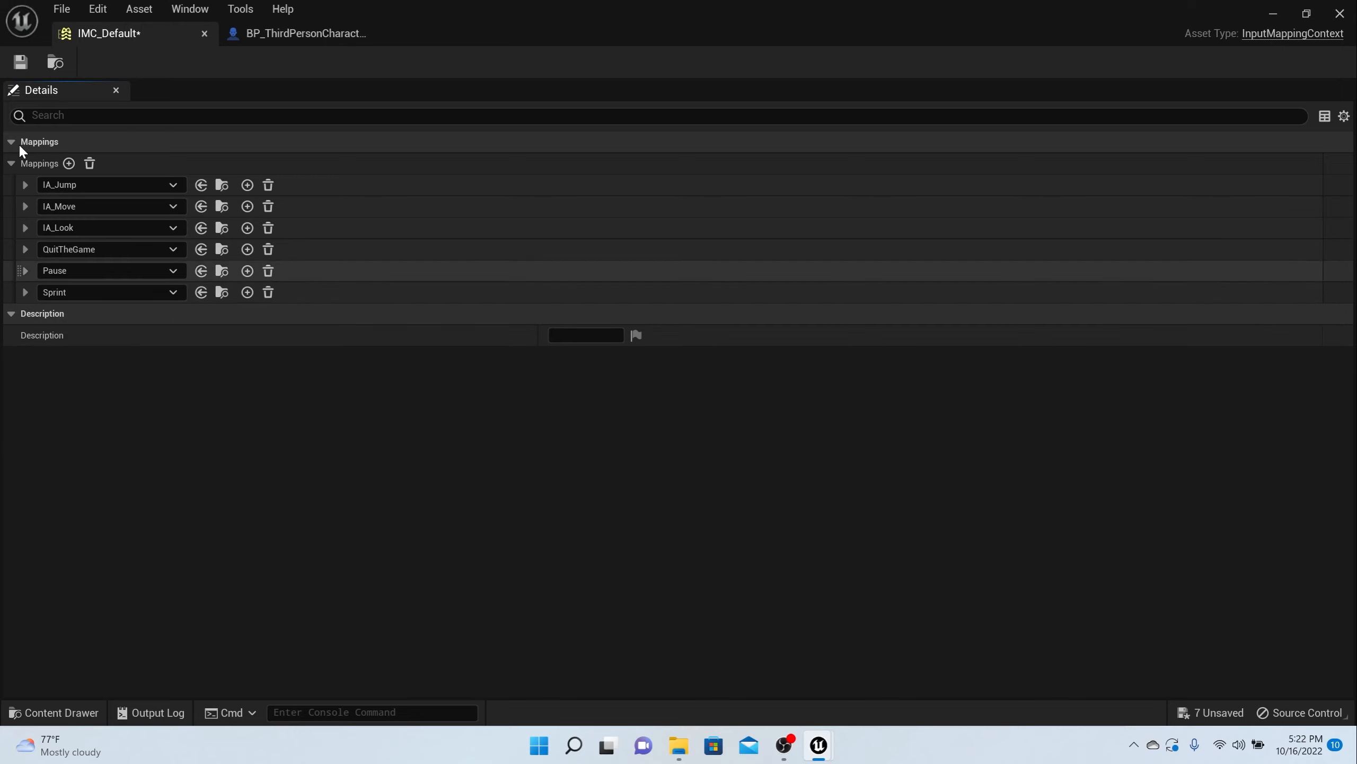
left_click(20, 62)
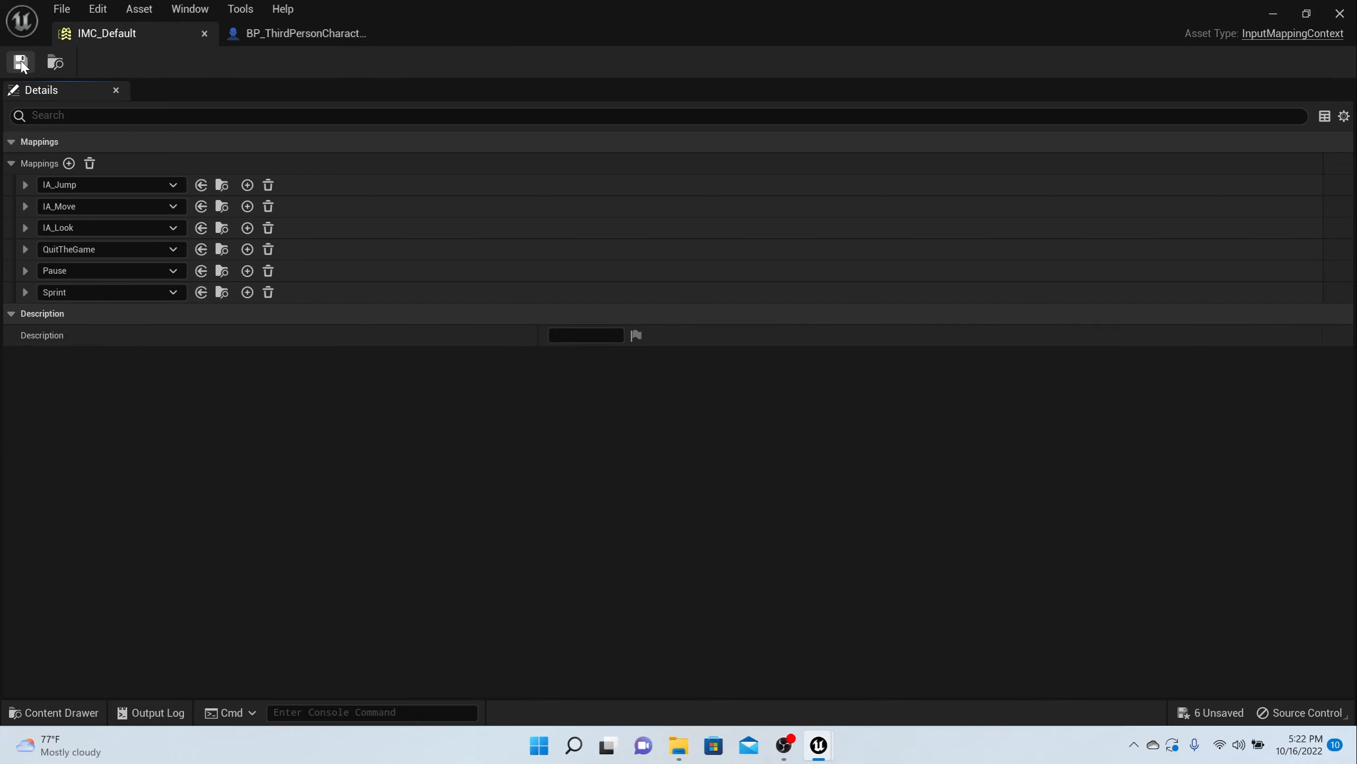
left_click(205, 33)
Add the Sprint enhanced action event inside the Sprint comment in the Event Graph and widen the comment to fit it
right_click_drag(317, 312, 289, 92)
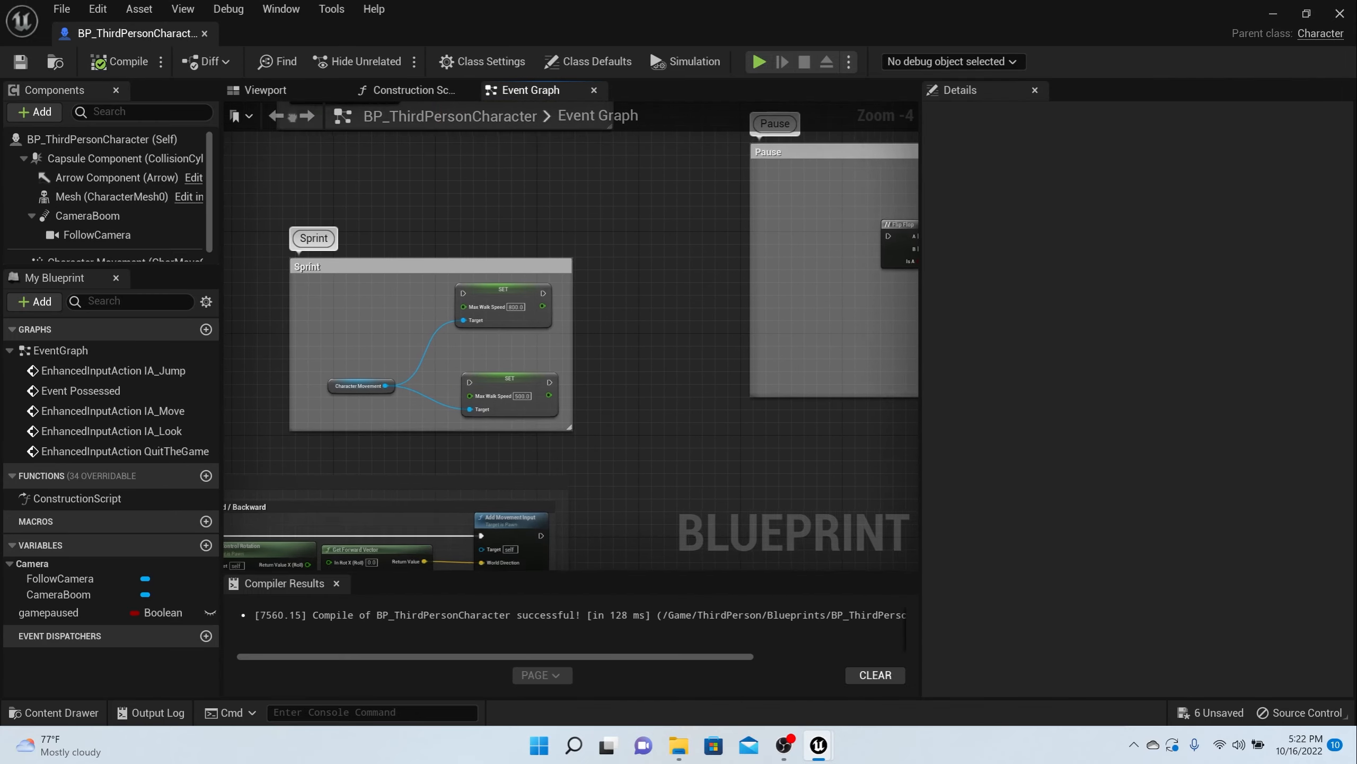
scroll(378, 279, "up", 3)
right_click_drag(380, 282, 512, 266)
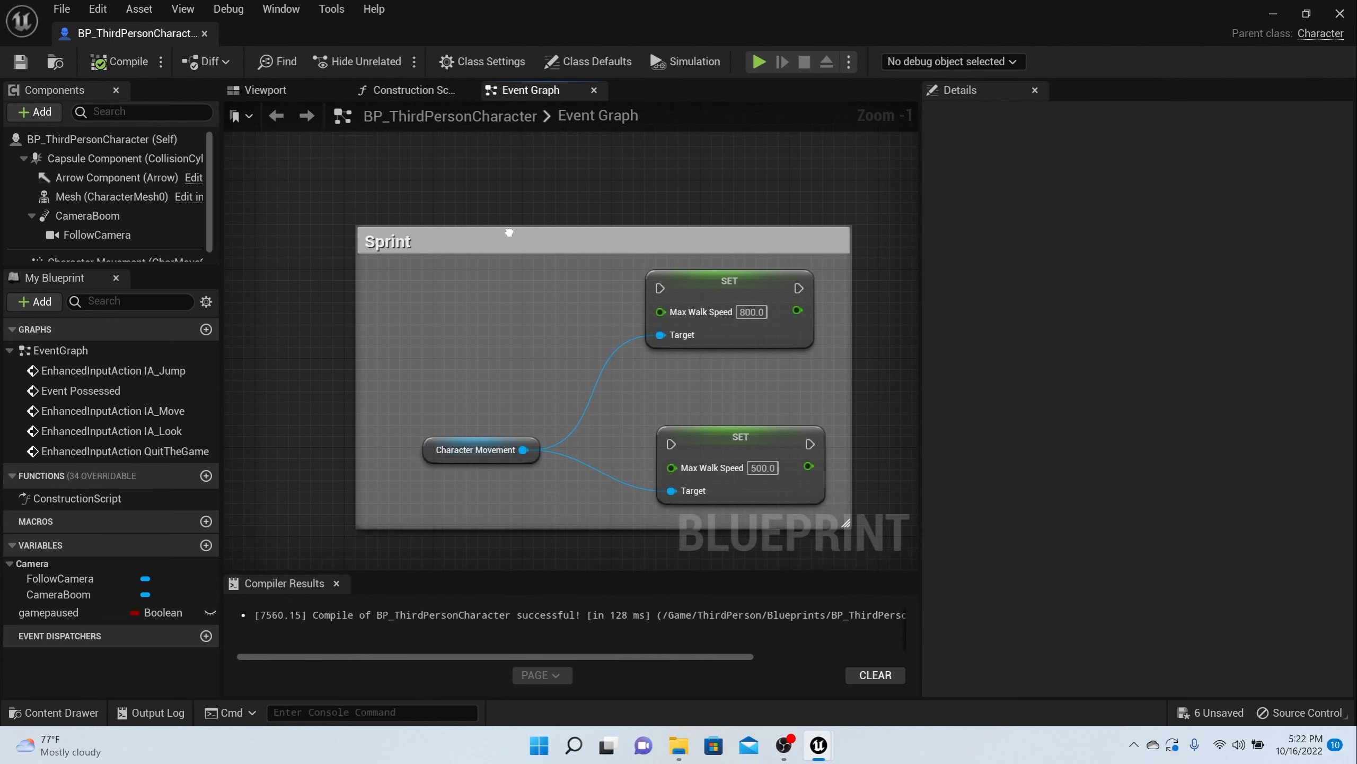
right_click(409, 313)
type("sprint")
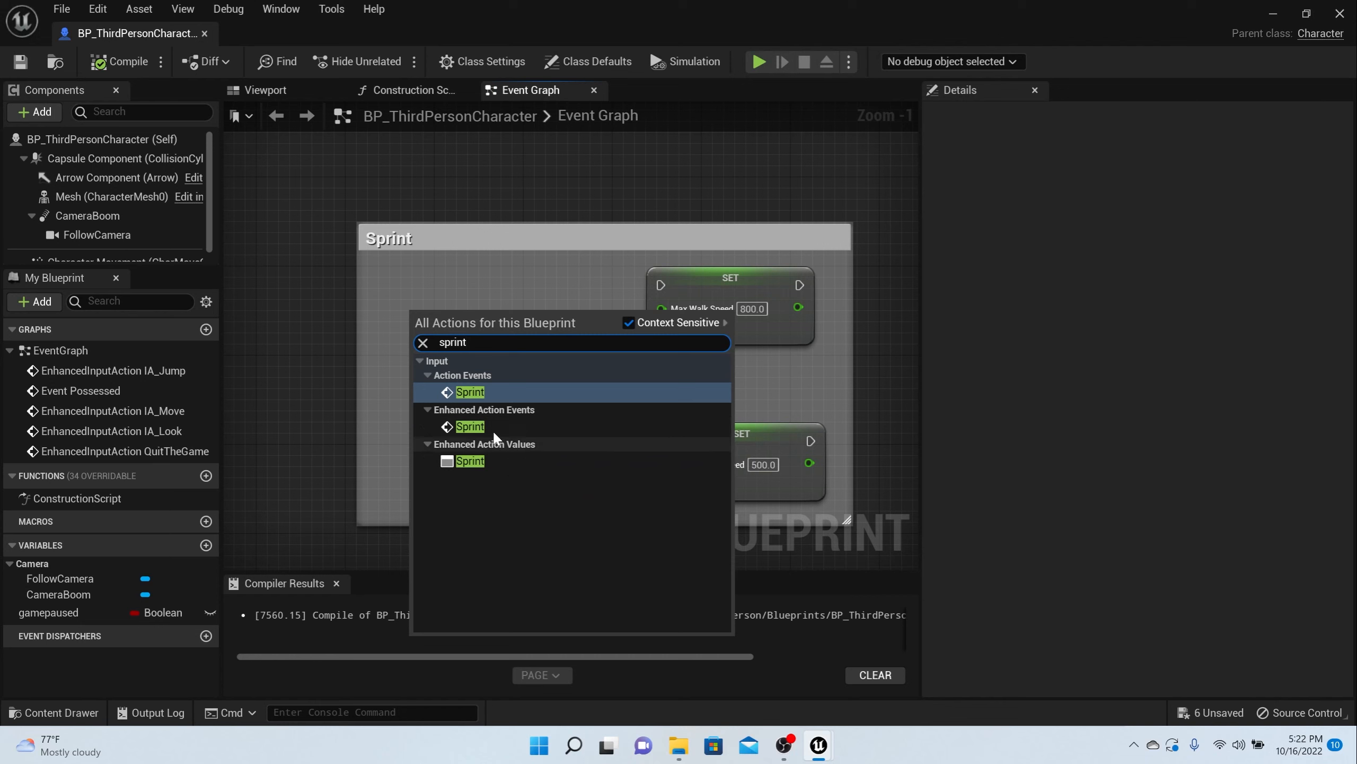
left_click(515, 426)
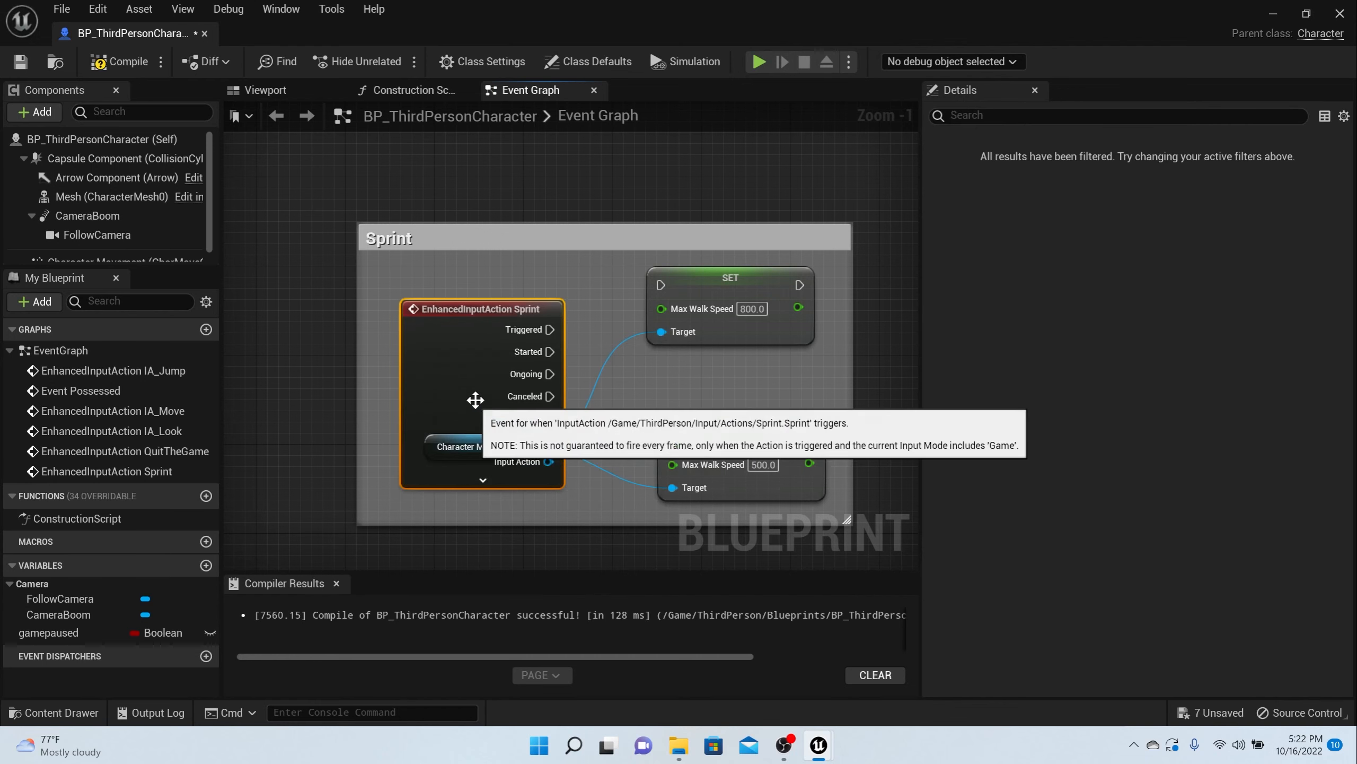
left_click_drag(484, 325, 464, 287)
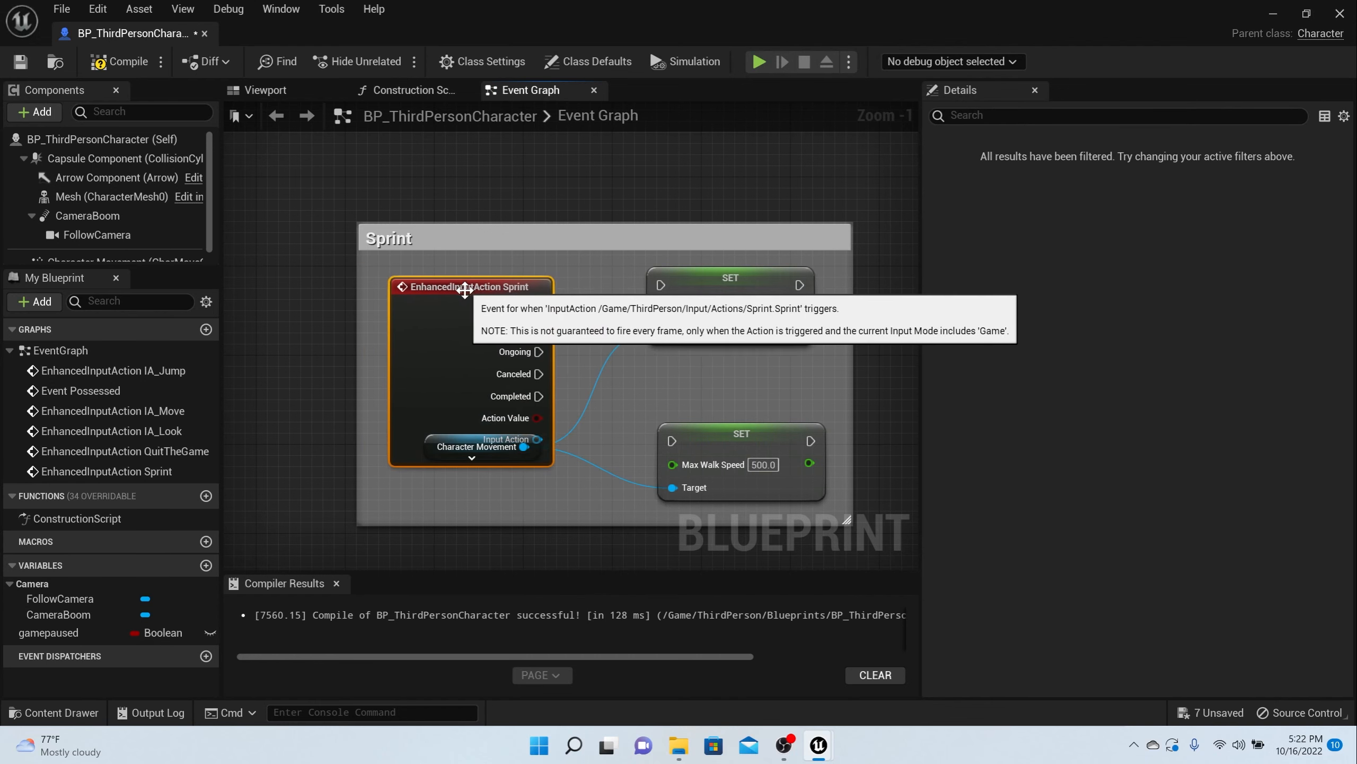
left_click_drag(357, 339, 266, 339)
Wire Sprint's Triggered output to the 800 Max Walk Speed setter and Completed to the 500 one, reposition the Character Movement node between them, and compile
left_click_drag(466, 293, 666, 286)
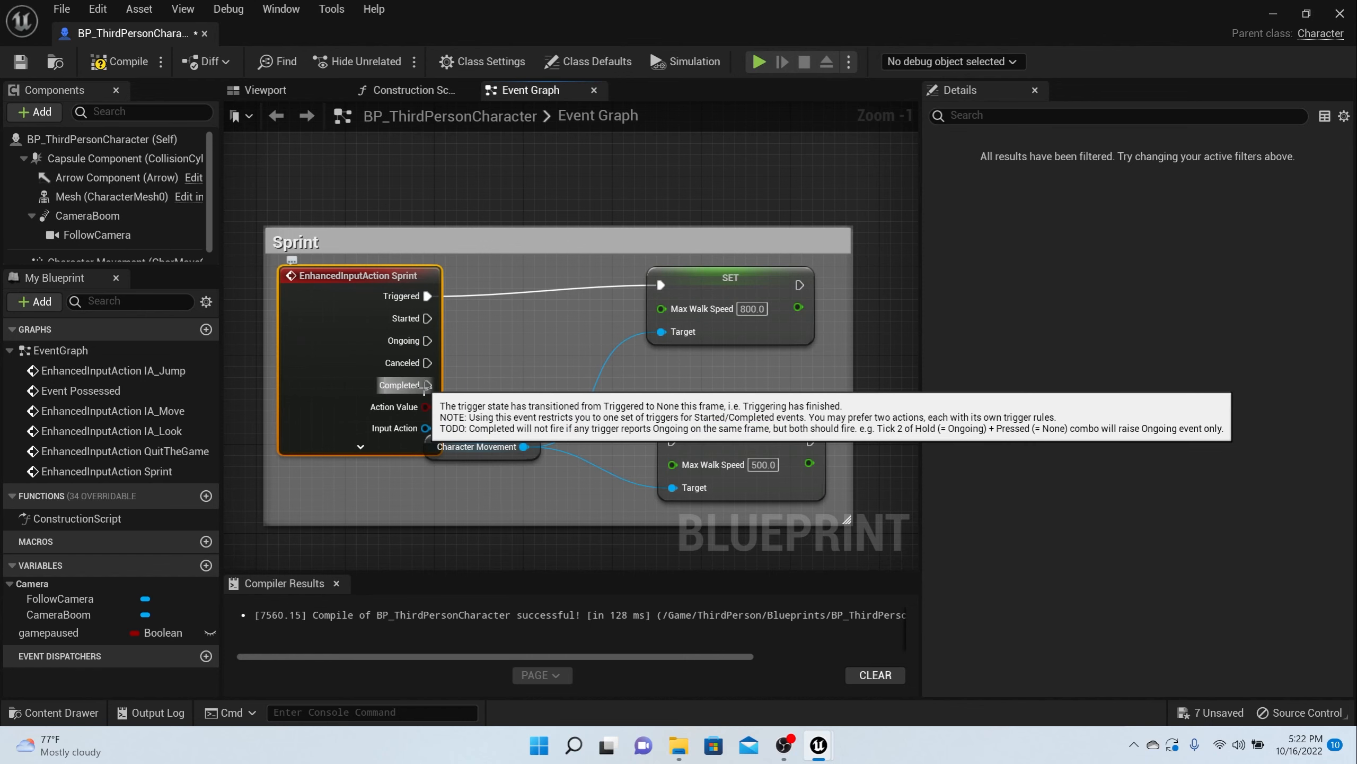
left_click_drag(427, 385, 677, 440)
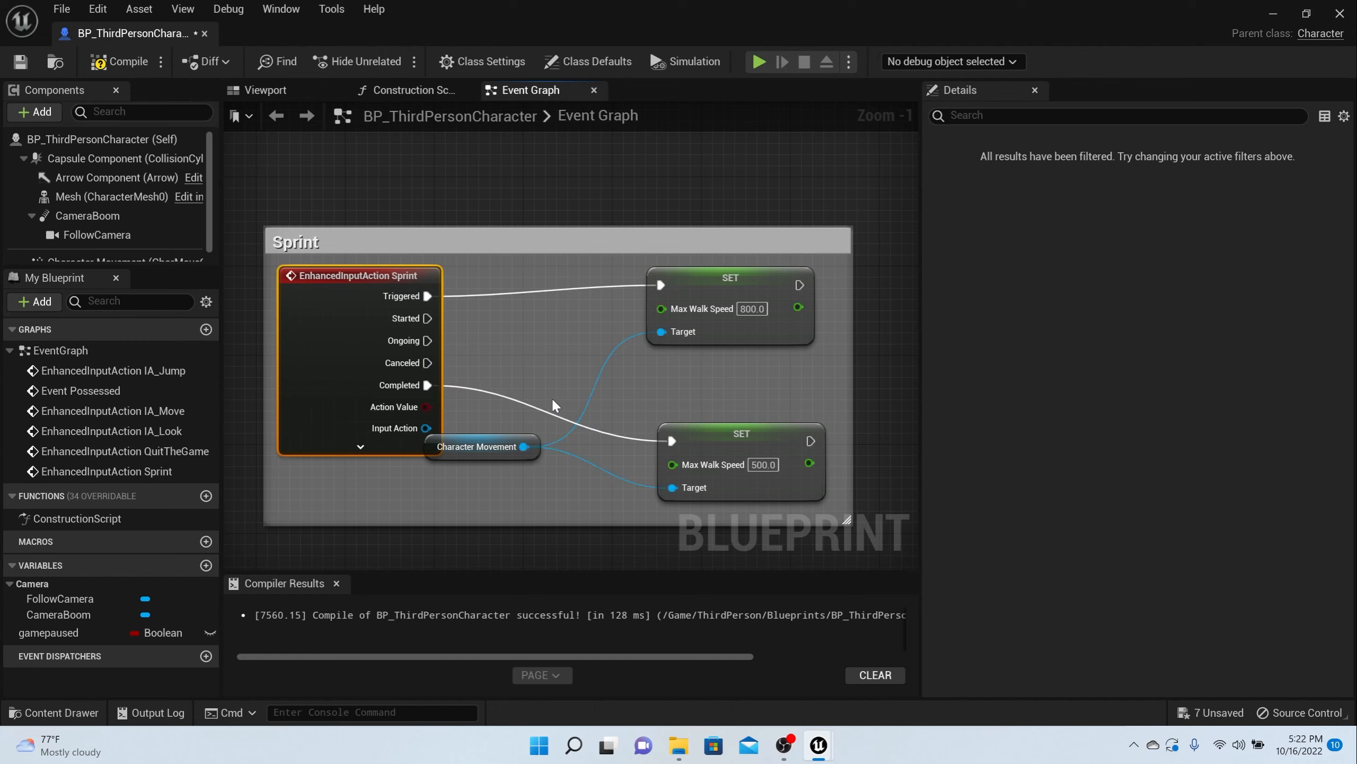
left_click_drag(465, 435, 522, 347)
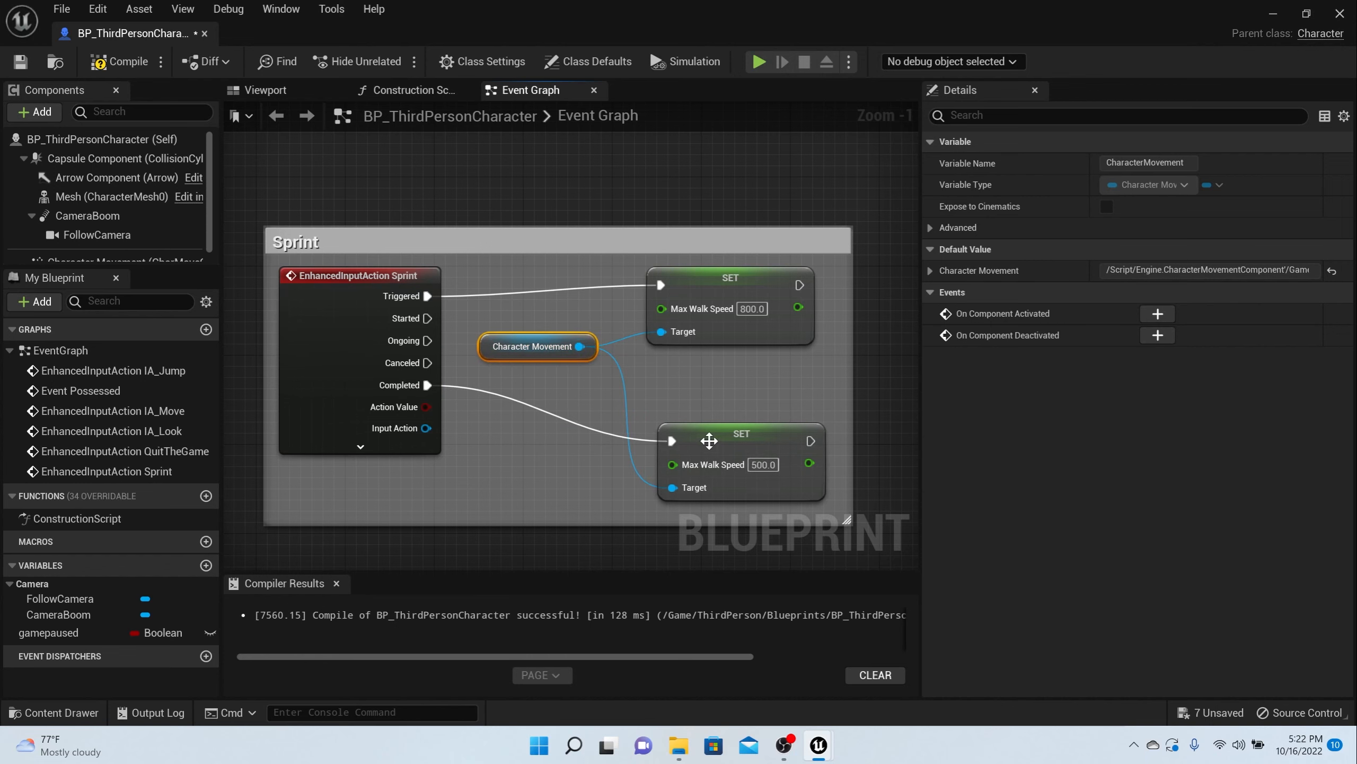
left_click(121, 62)
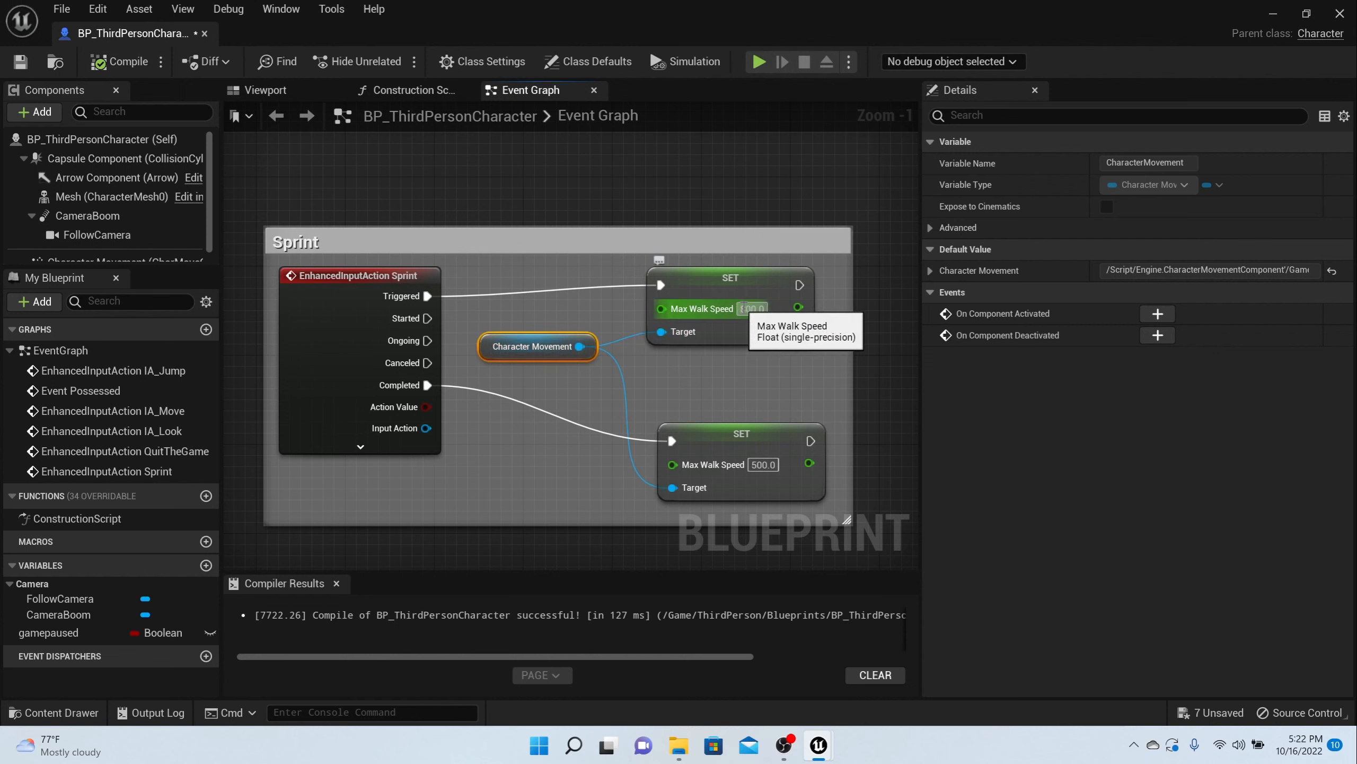
Set the Max Walk Speed on the setter driven by Triggered to 1000, and compile and save the Blueprint
left_click(749, 309)
left_click_drag(748, 308, 732, 310)
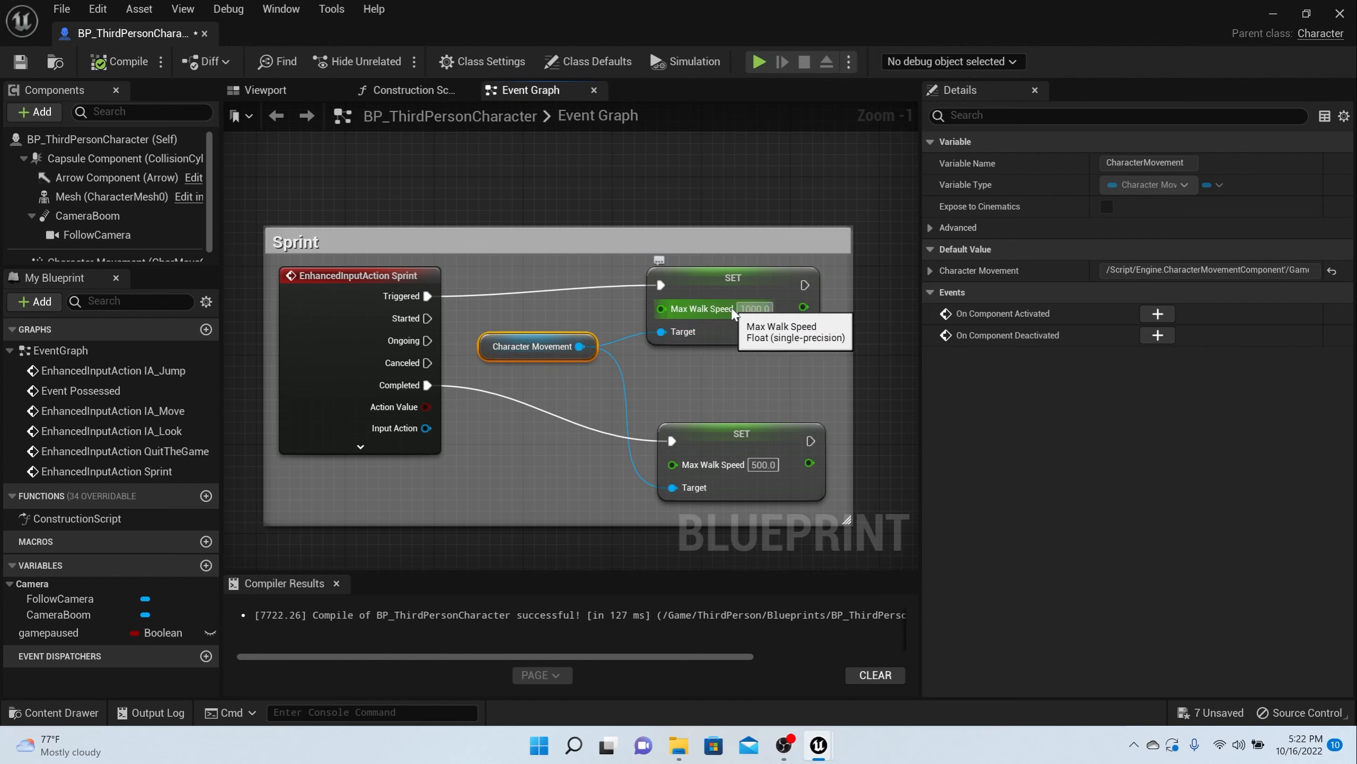
left_click(134, 63)
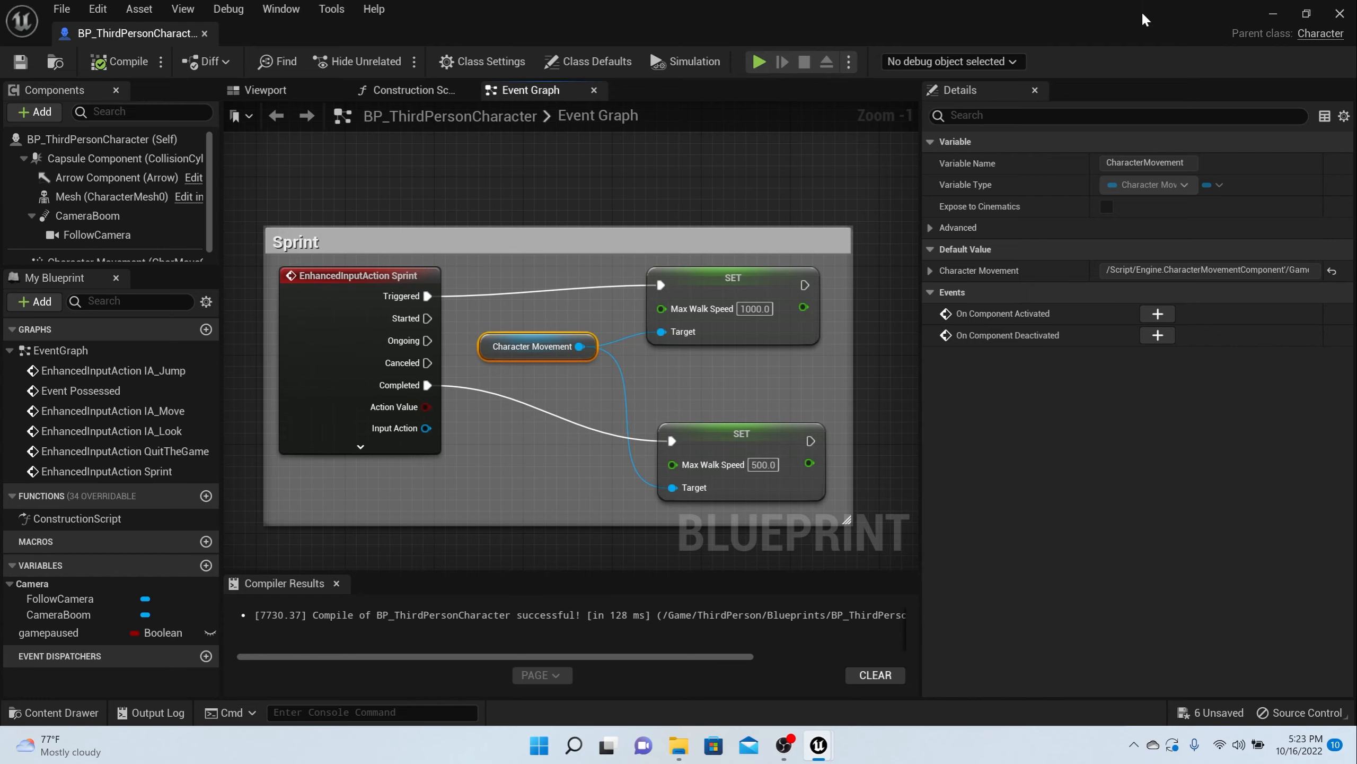
Play-test the level by running and sprinting the character through the corridors, and stop the session and dismiss the message log
left_click(1271, 13)
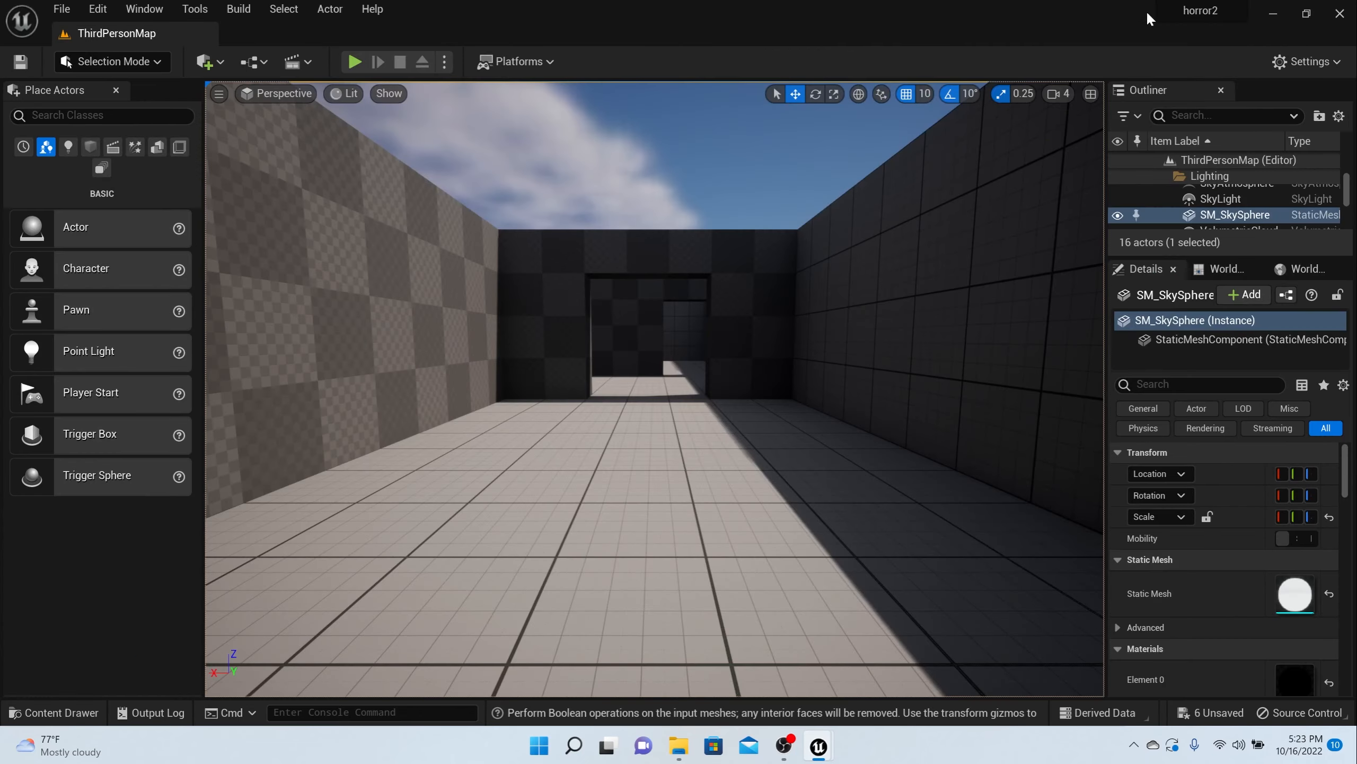
left_click(354, 62)
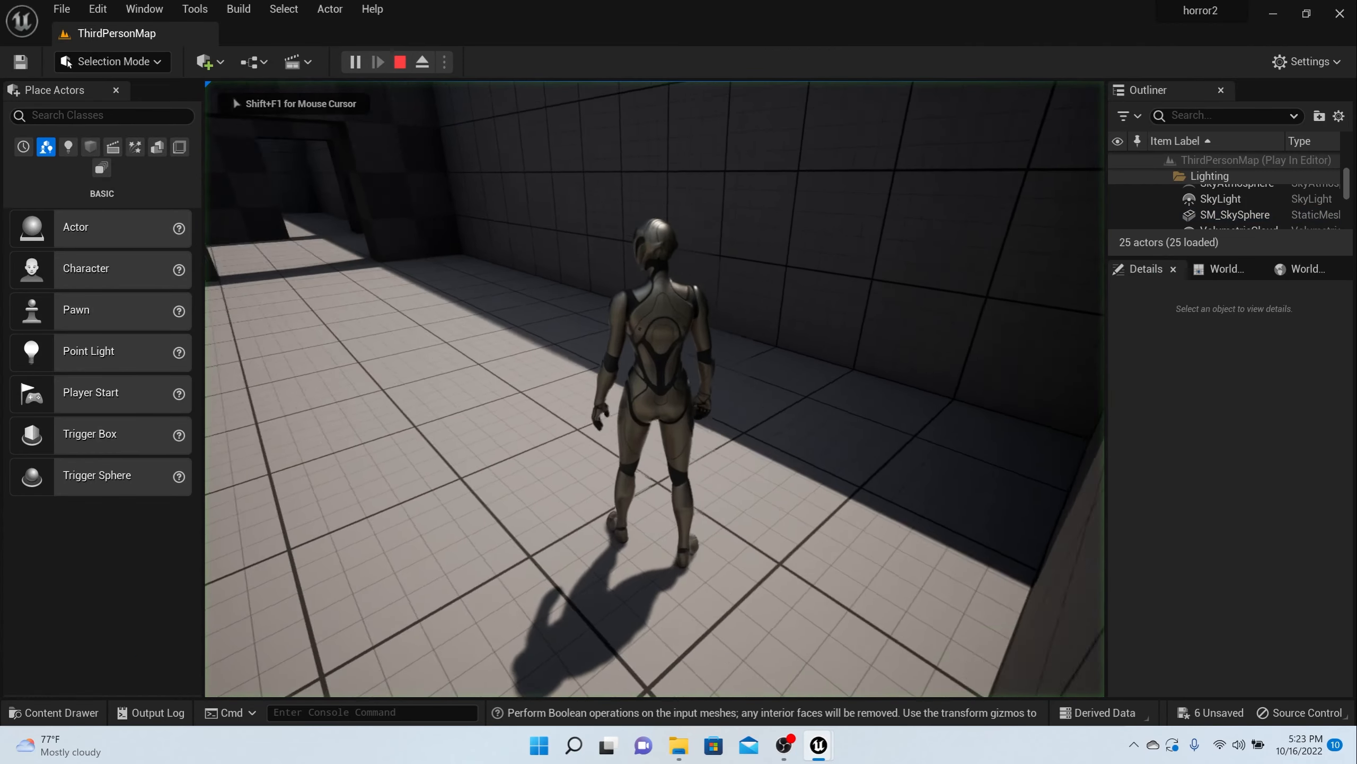
key("w")
key("w")
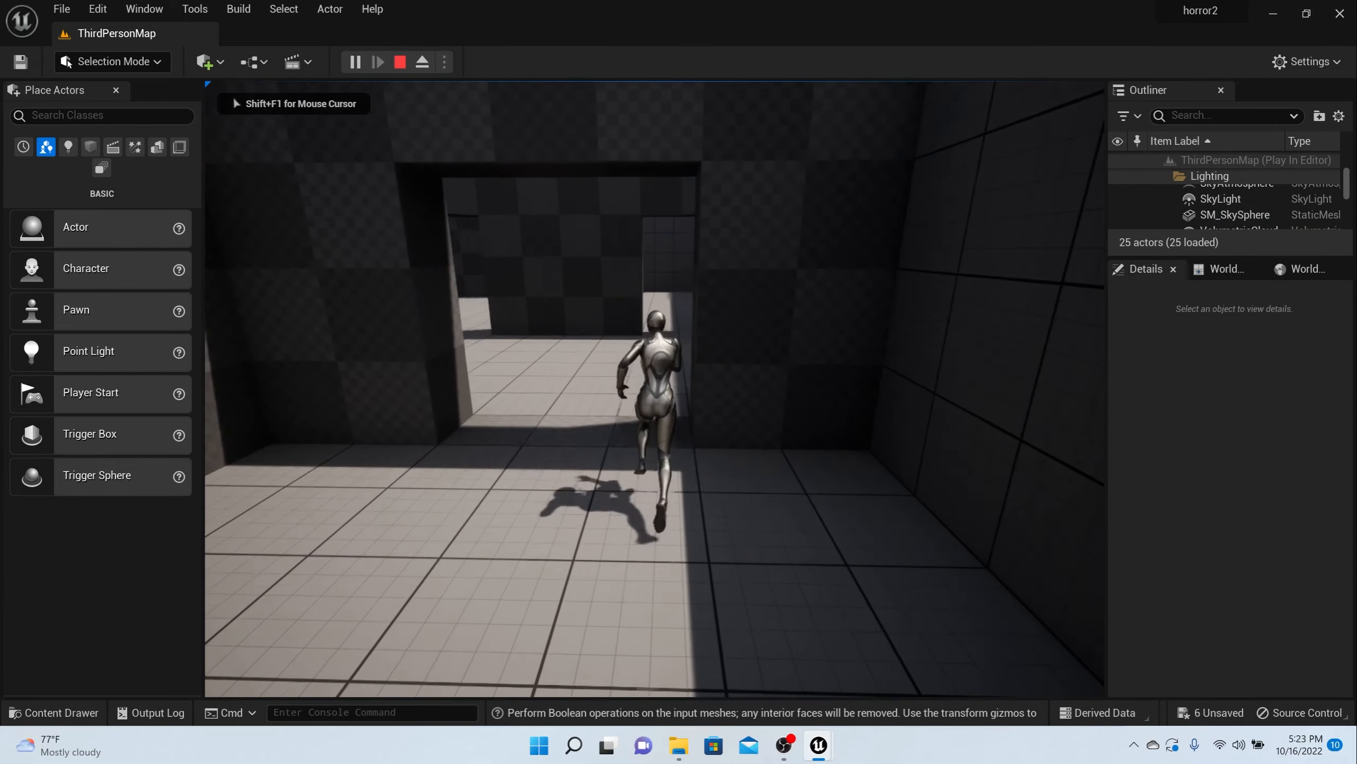
key("w")
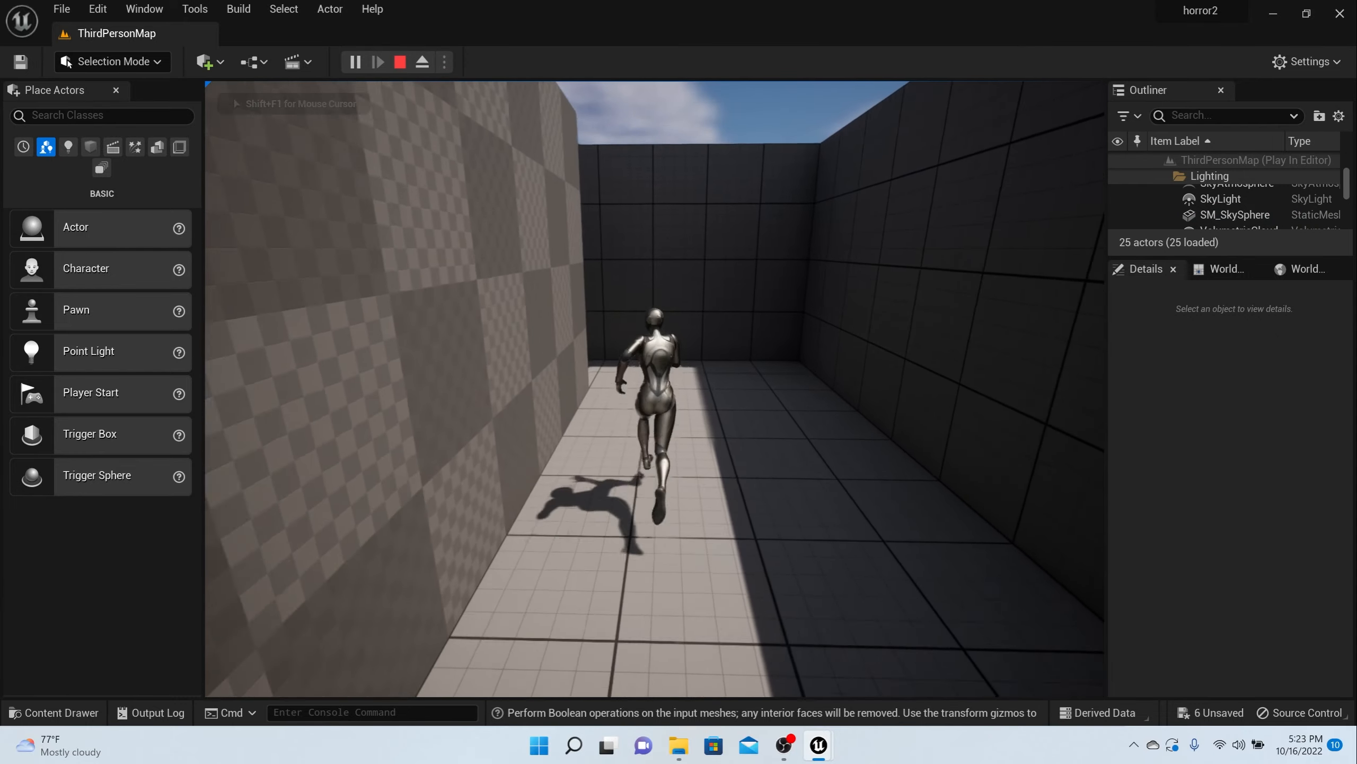
key("w")
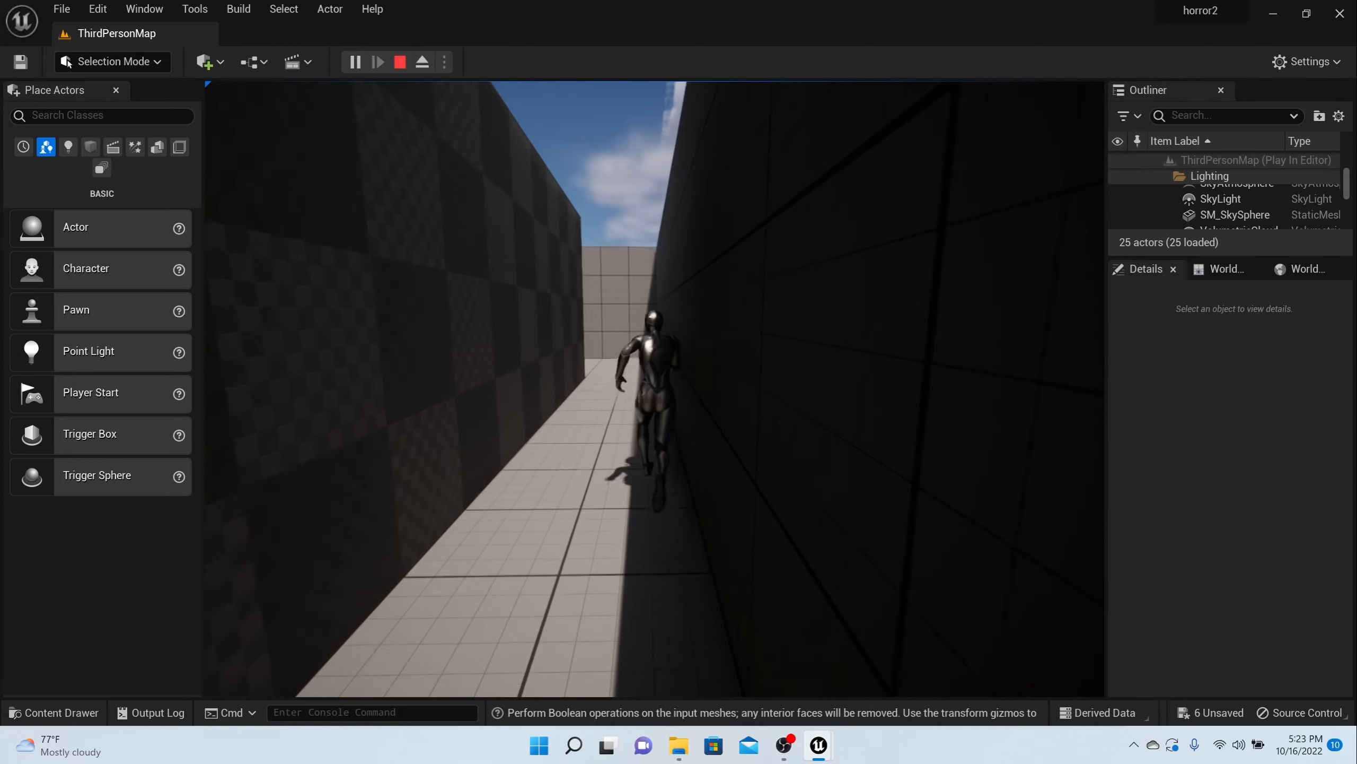
key("w")
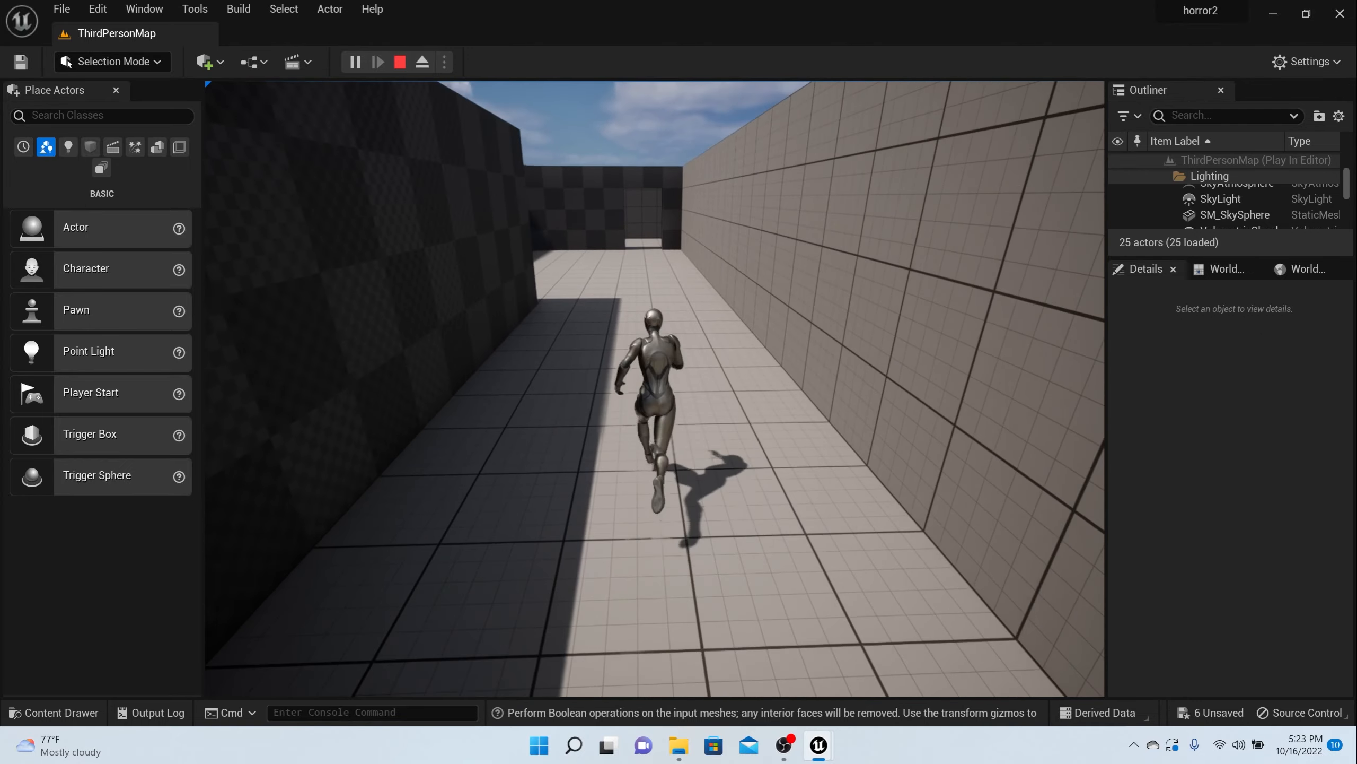
key("w")
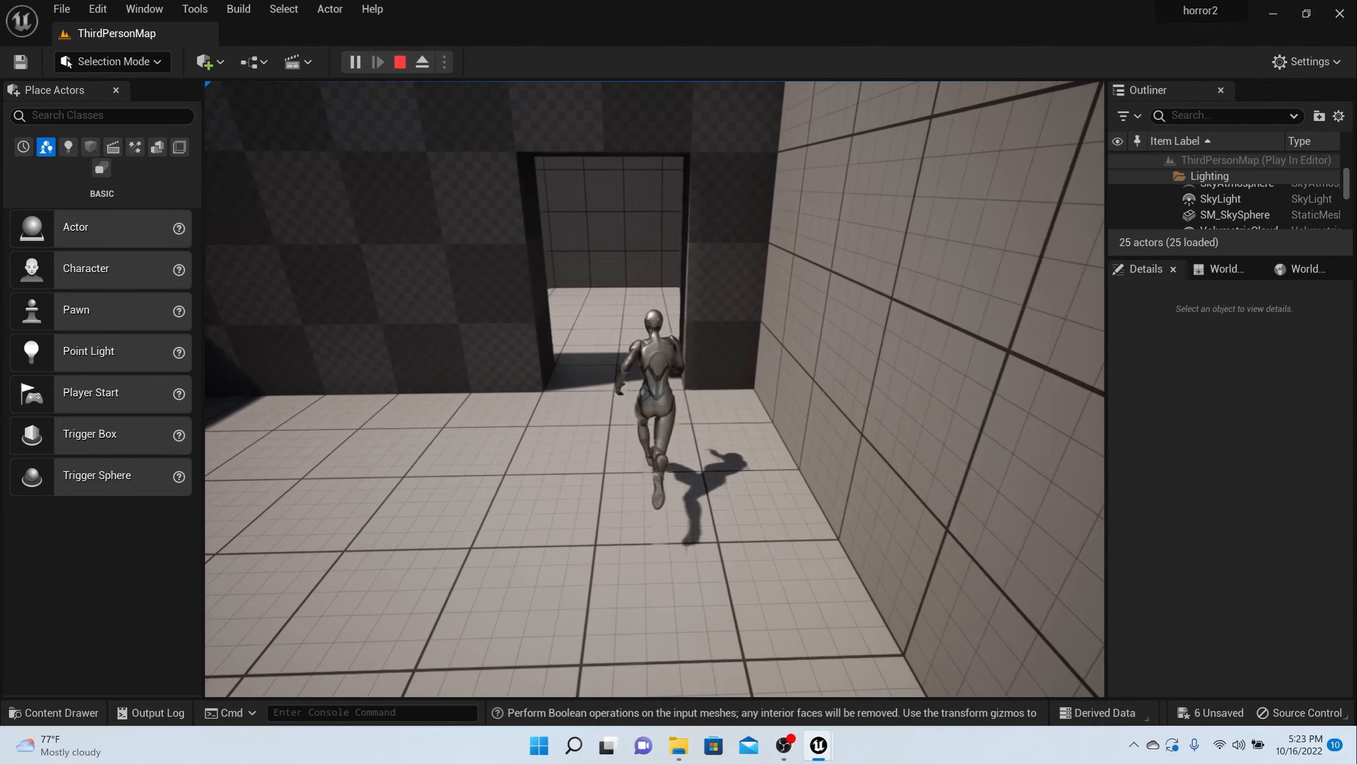
key("Escape")
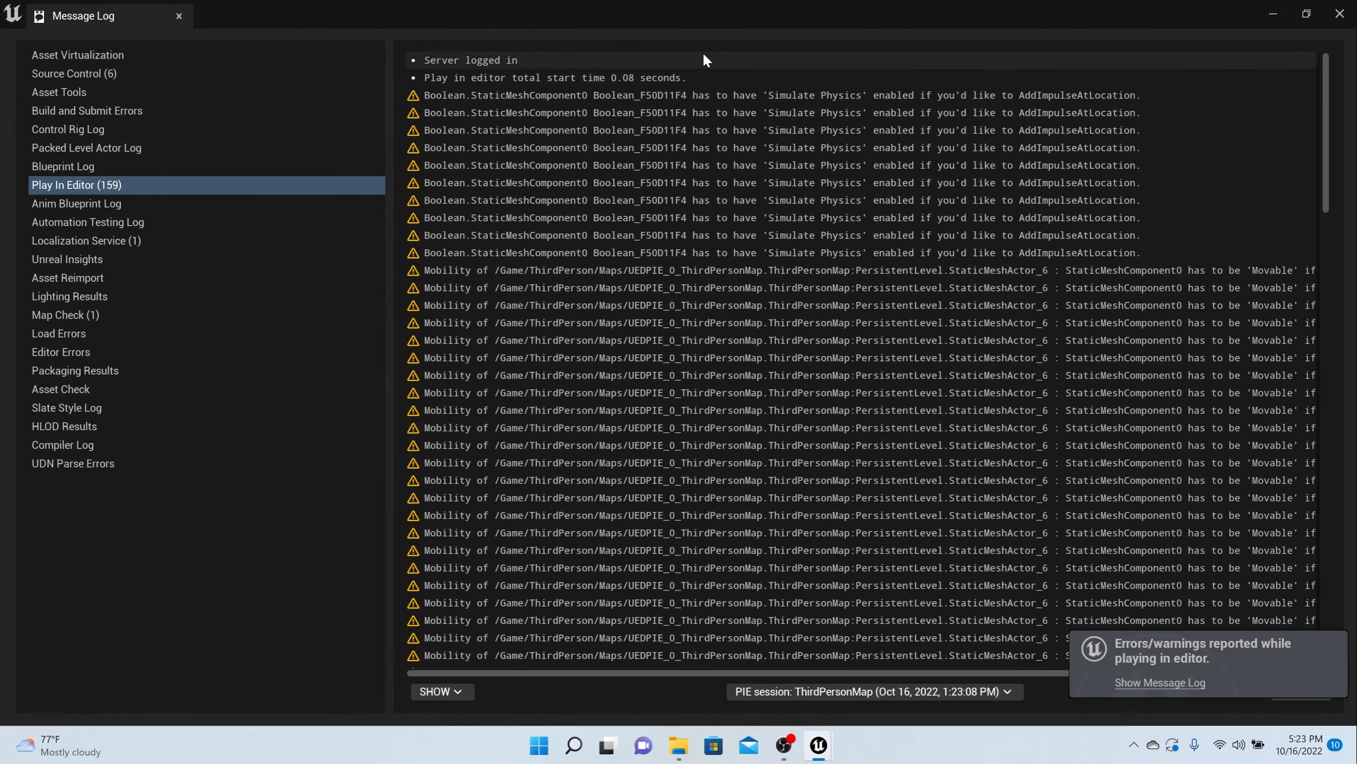
left_click(1340, 13)
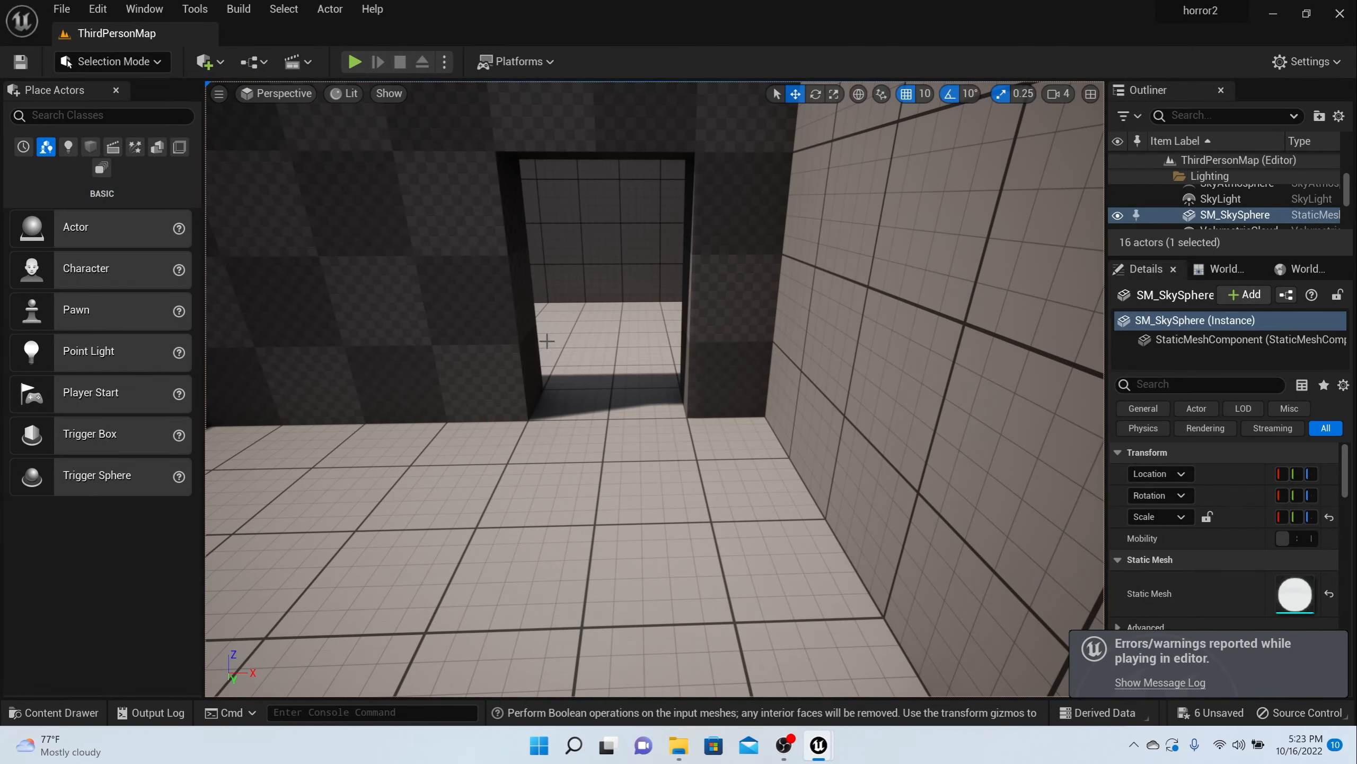
Open IMC_Default from the Input folder and return to the Pause comment in BP_ThirdPersonCharacter's Event Graph
left_click(58, 712)
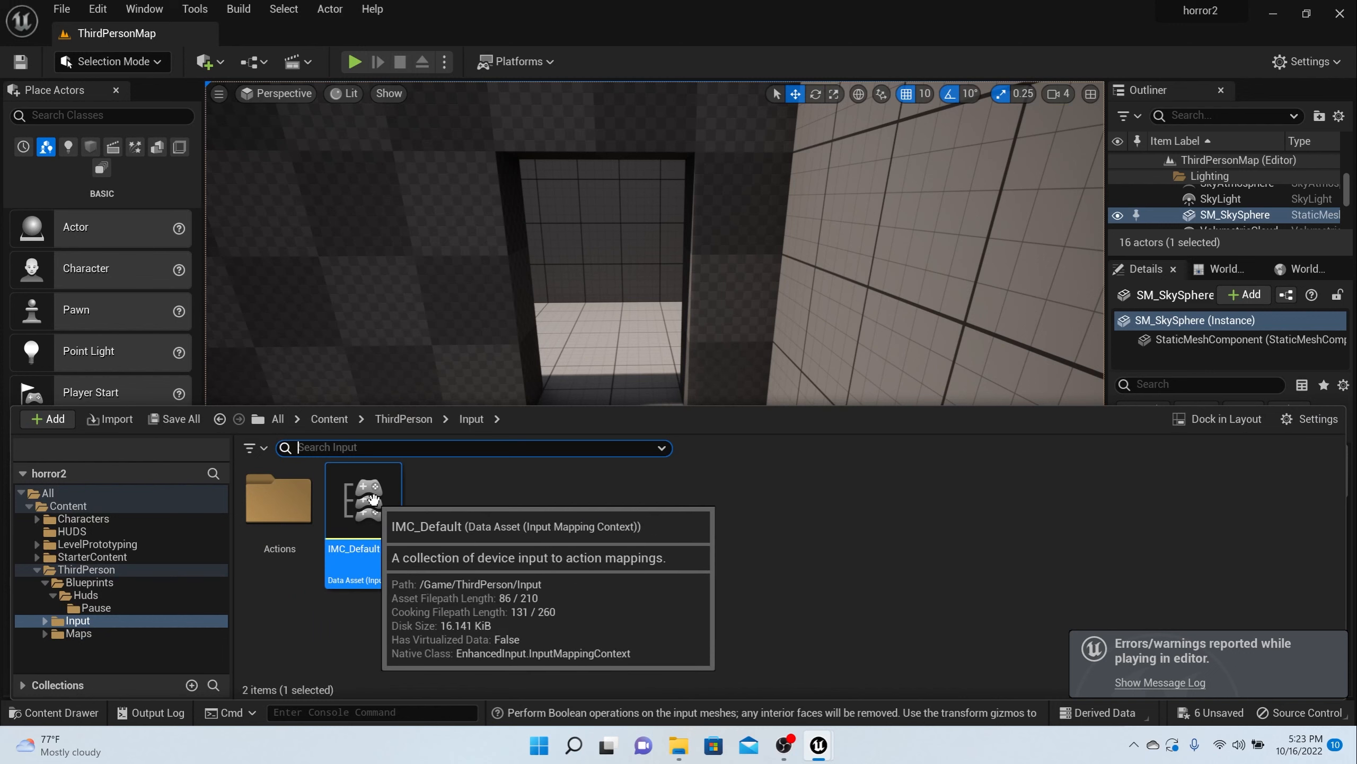
double_click(377, 506)
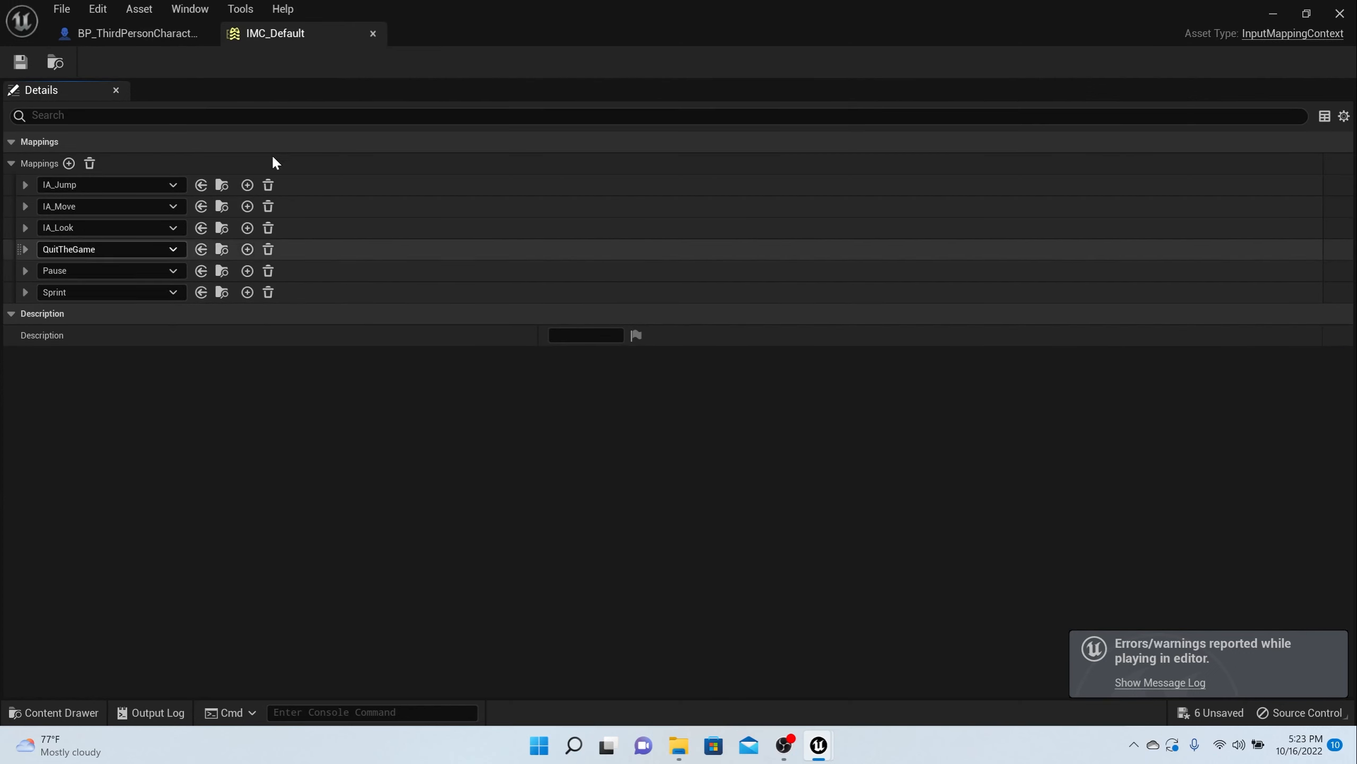
left_click(156, 40)
scroll(636, 427, "down", 3)
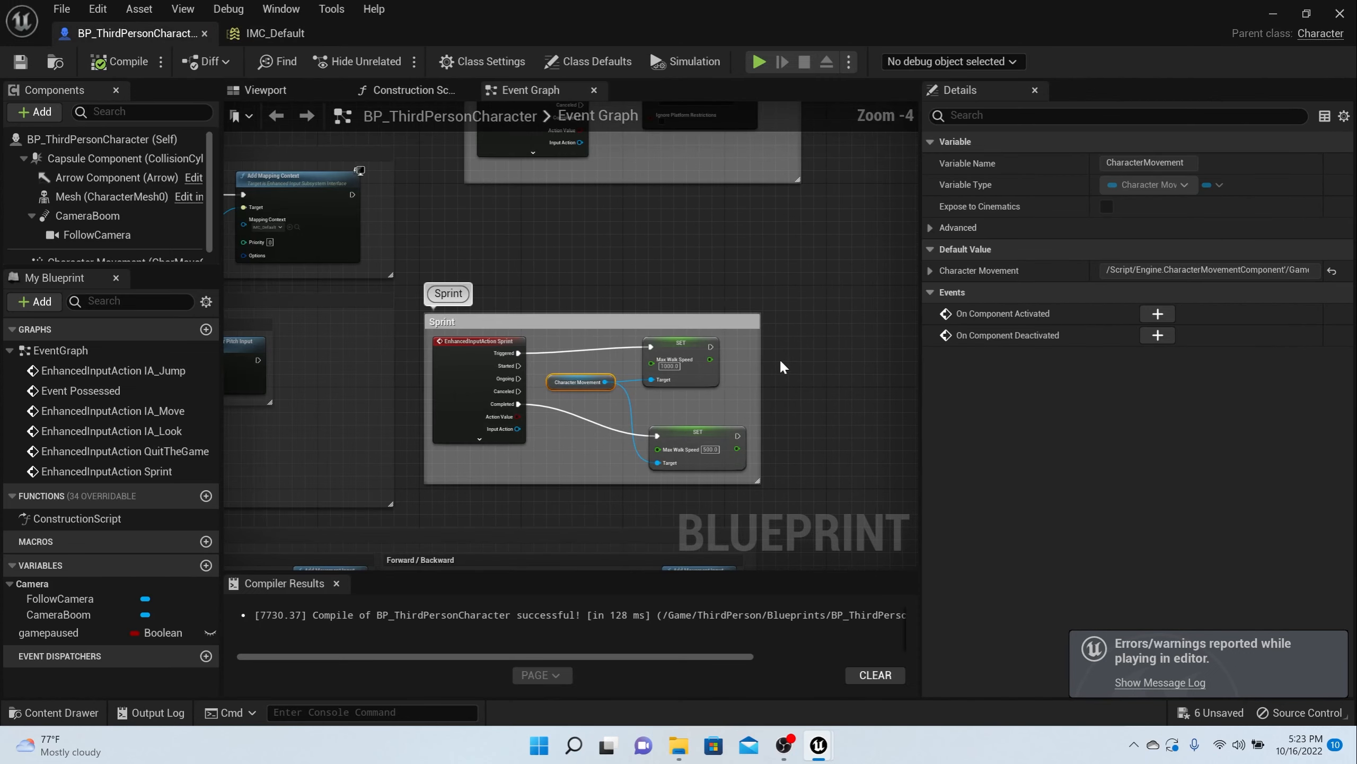
right_click_drag(780, 360, 321, 360)
scroll(519, 260, "up", 4)
right_click_drag(513, 339, 514, 345)
right_click(513, 345)
type("pause")
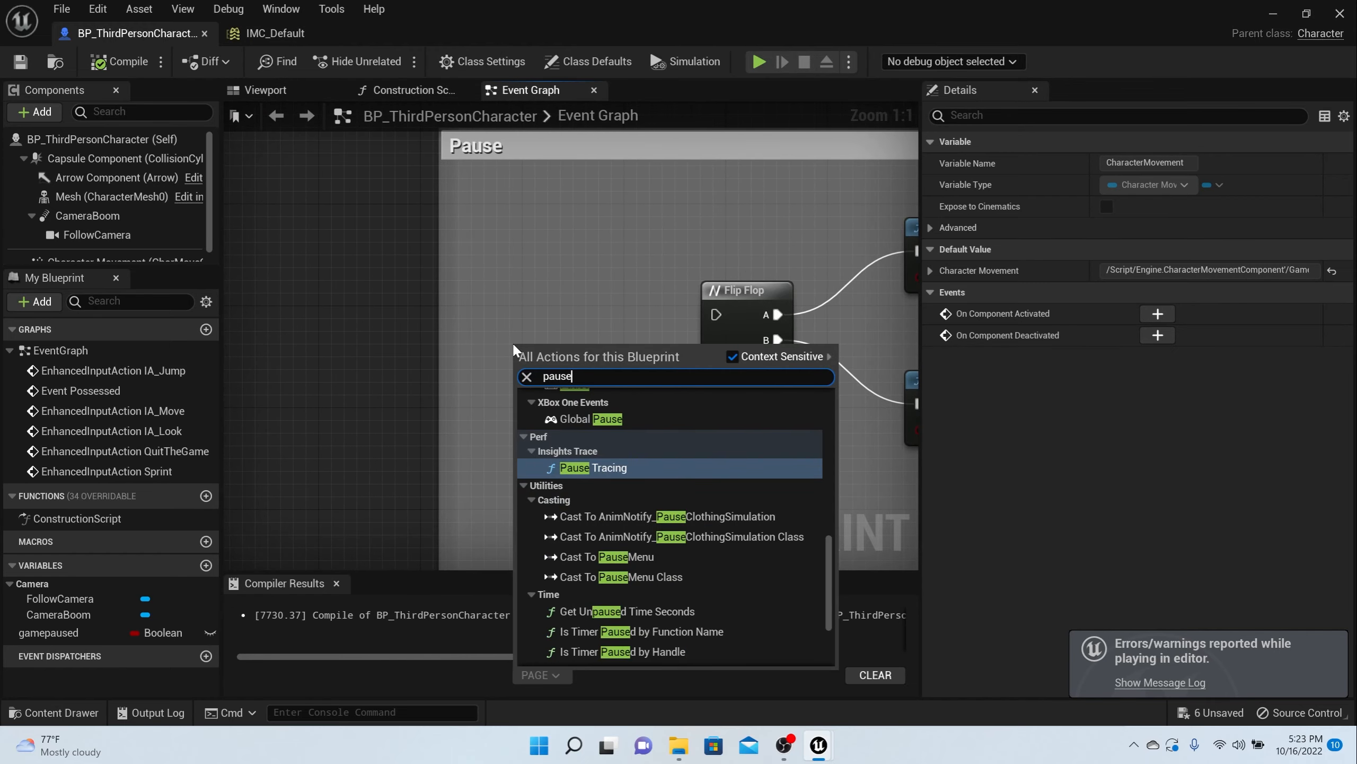
scroll(605, 449, "up", 5)
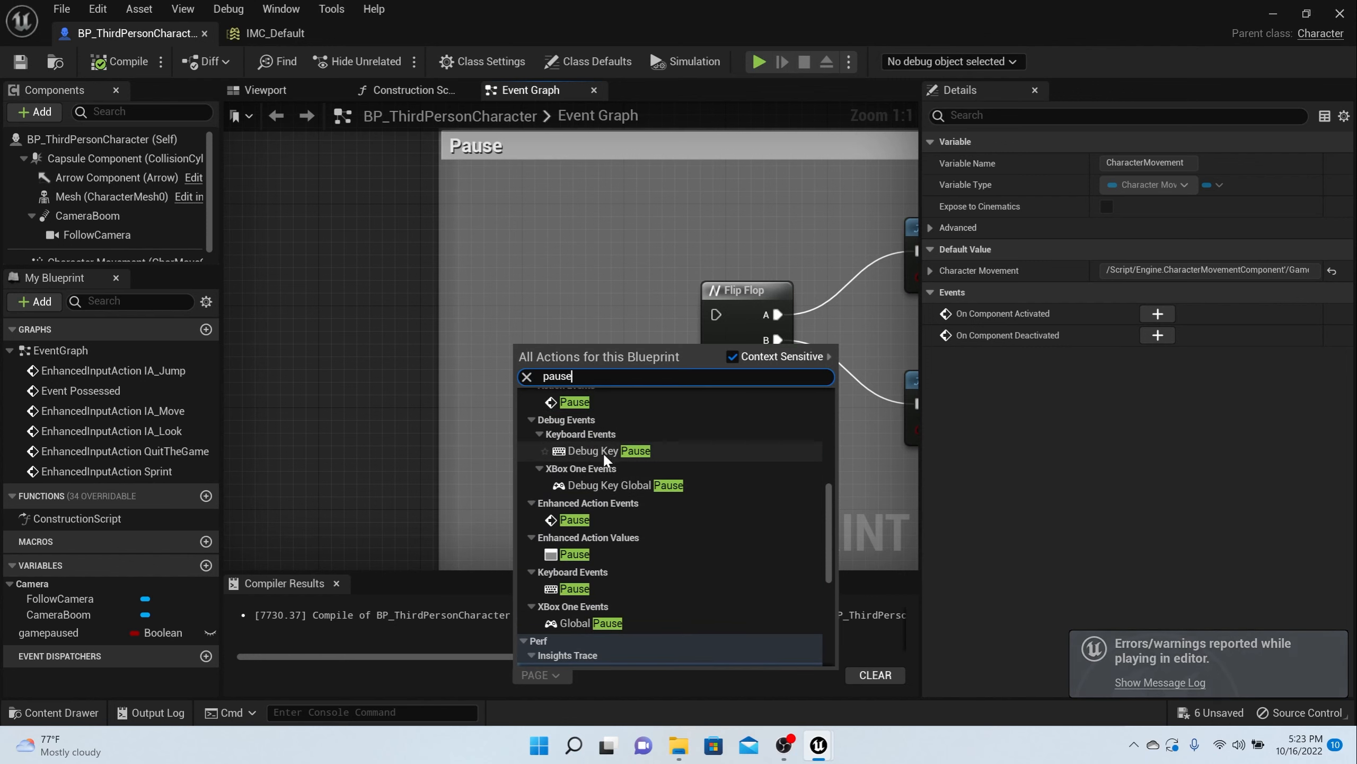
left_click(572, 554)
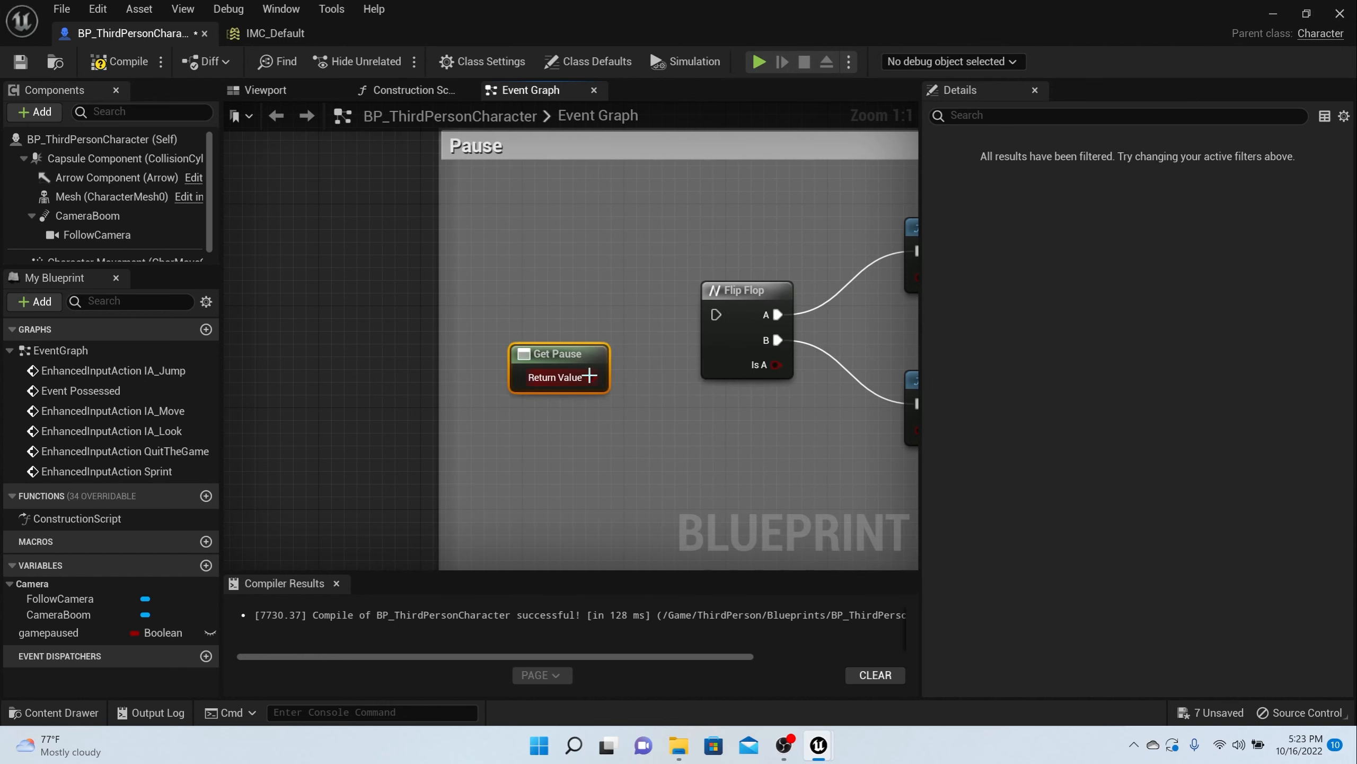
key("Delete")
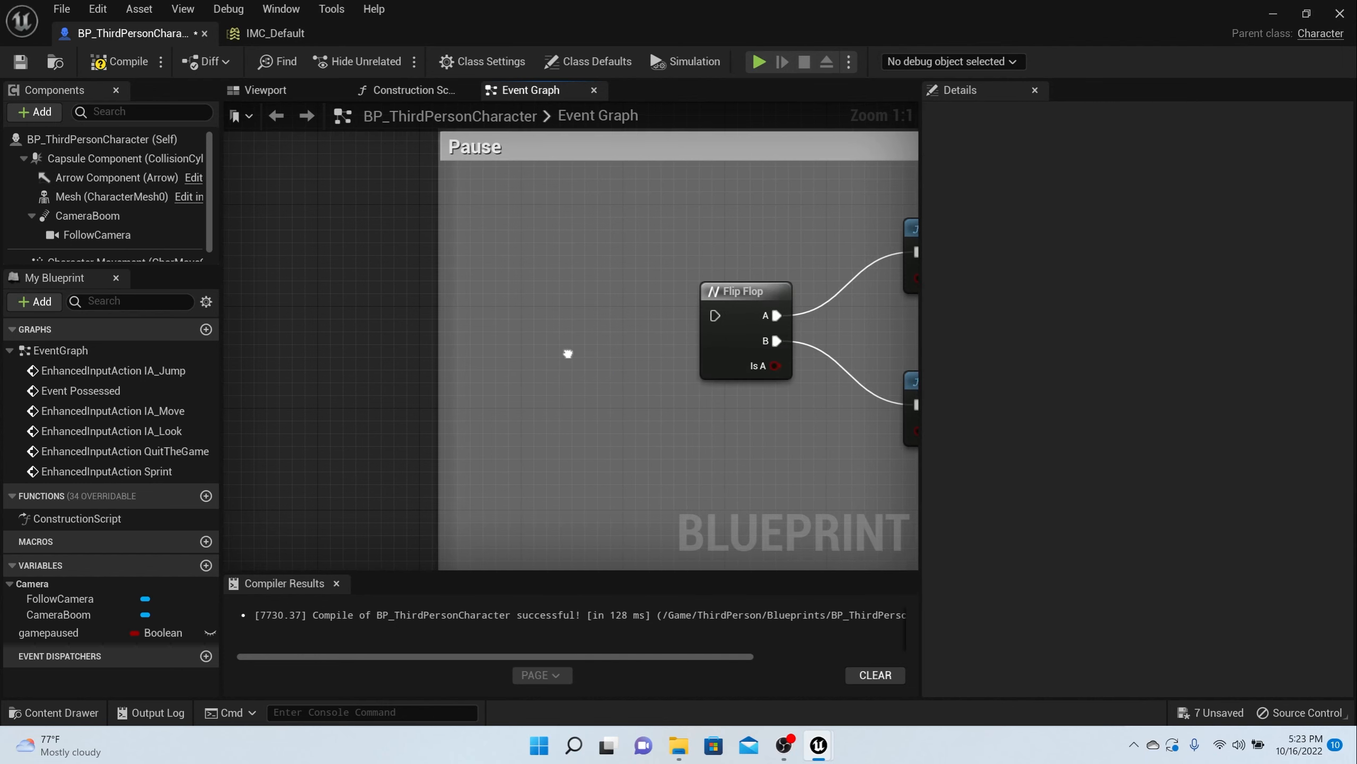
Add the Pause enhanced action event inside the Pause comment and place it beside the Flip Flop node
right_click(567, 354)
type("pause")
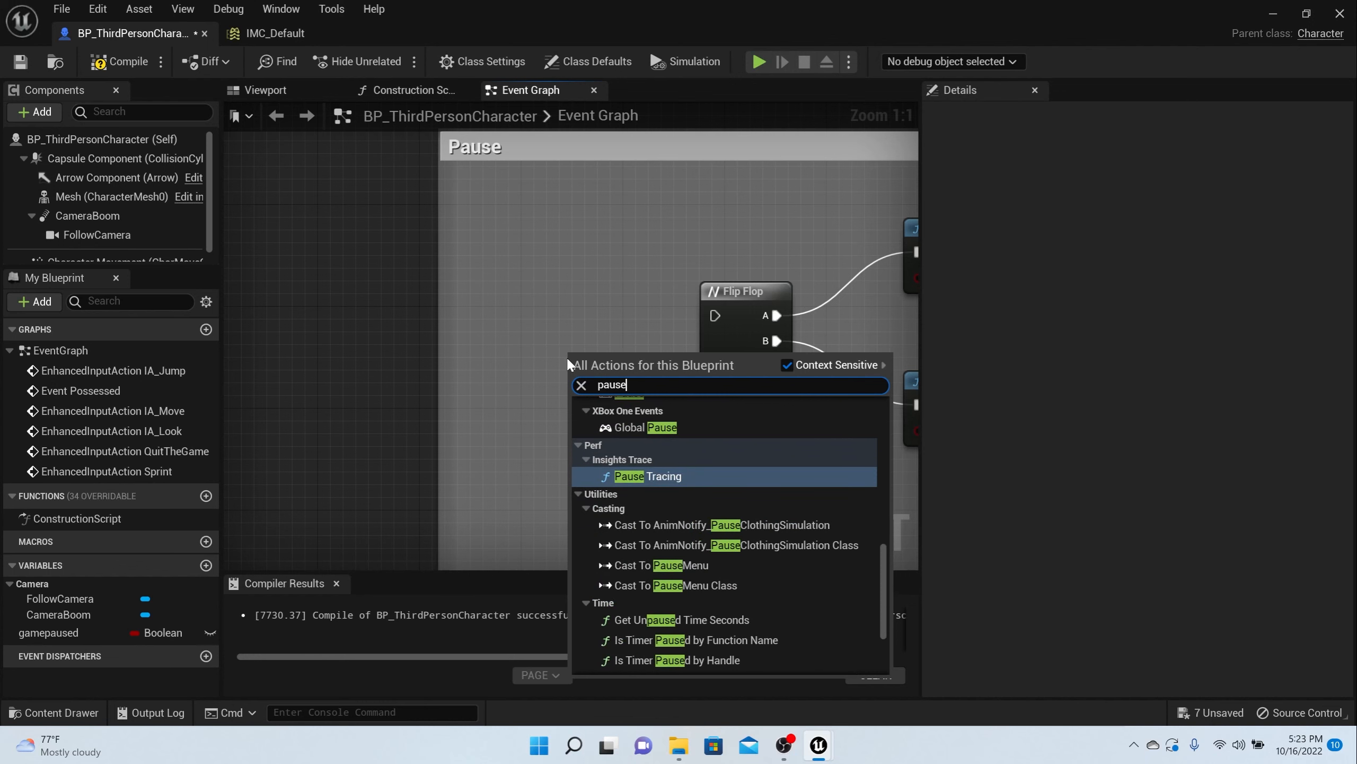
scroll(628, 462, "up", 3)
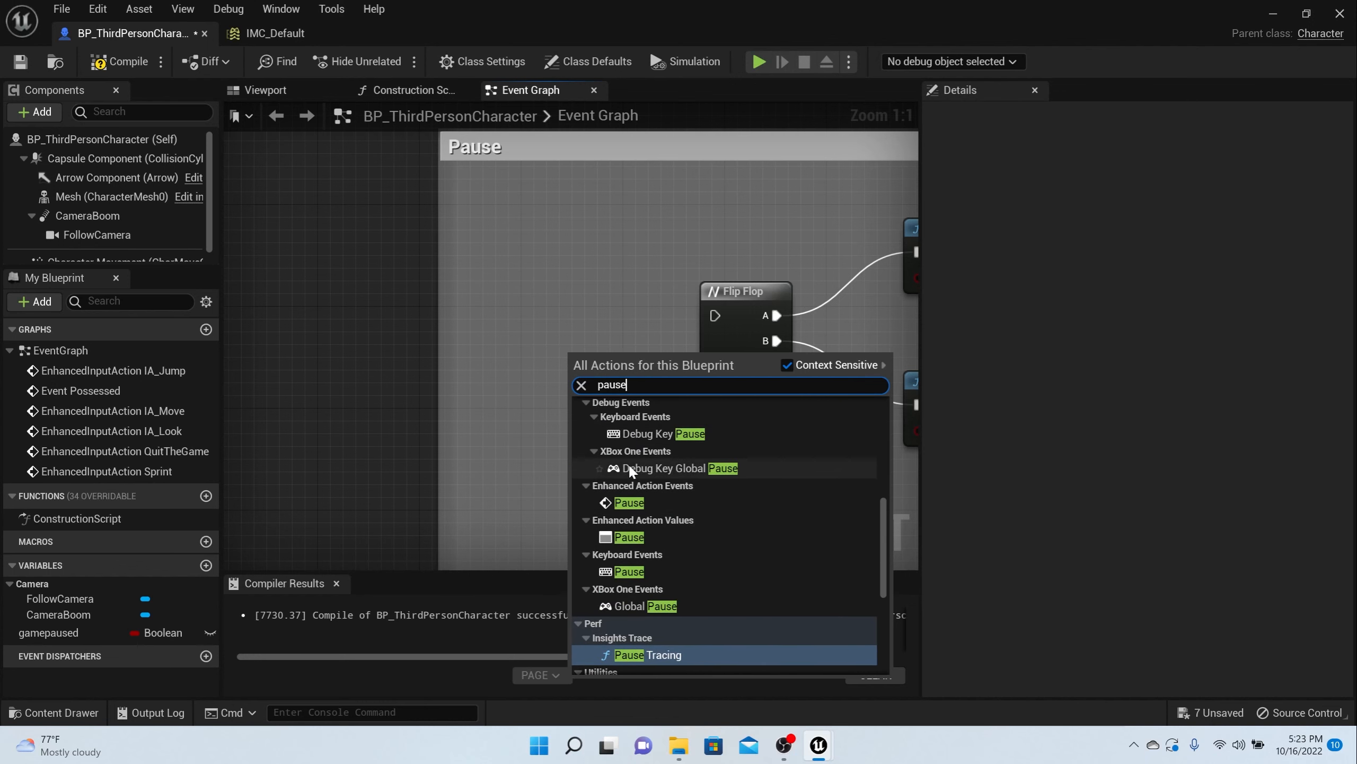
left_click(627, 503)
left_click_drag(634, 358, 539, 265)
Wire the Pause event's Triggered output to the Flip Flop's execution input and compile the Blueprint
left_click_drag(637, 289, 698, 309)
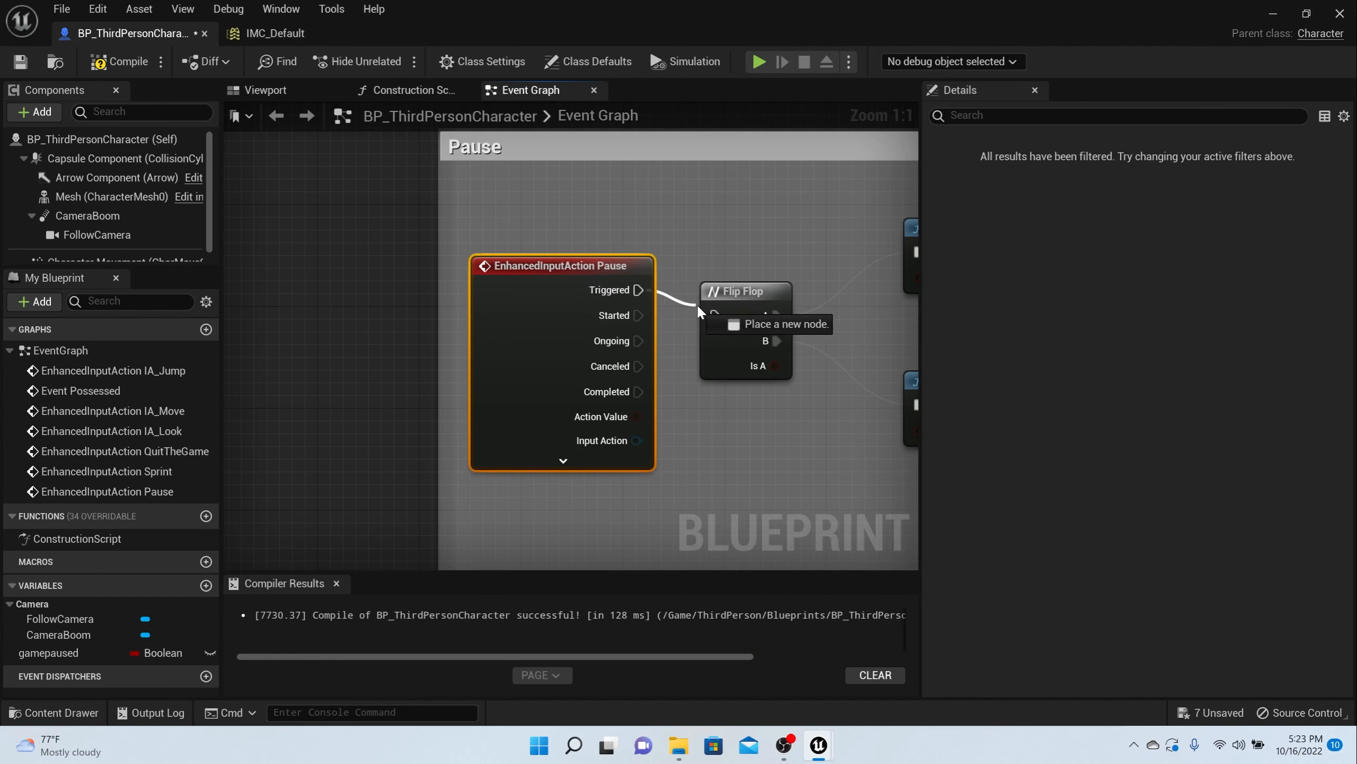
scroll(655, 414, "down", 4)
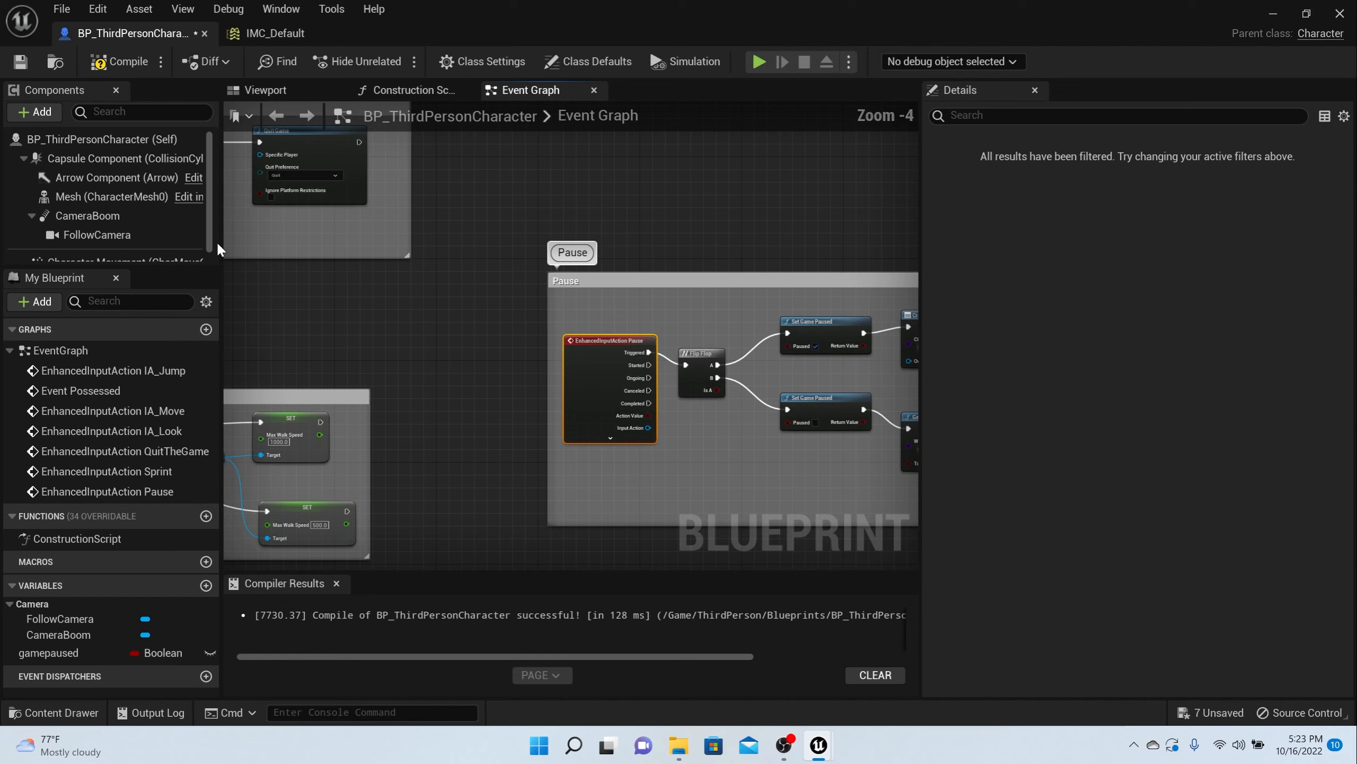
left_click(122, 64)
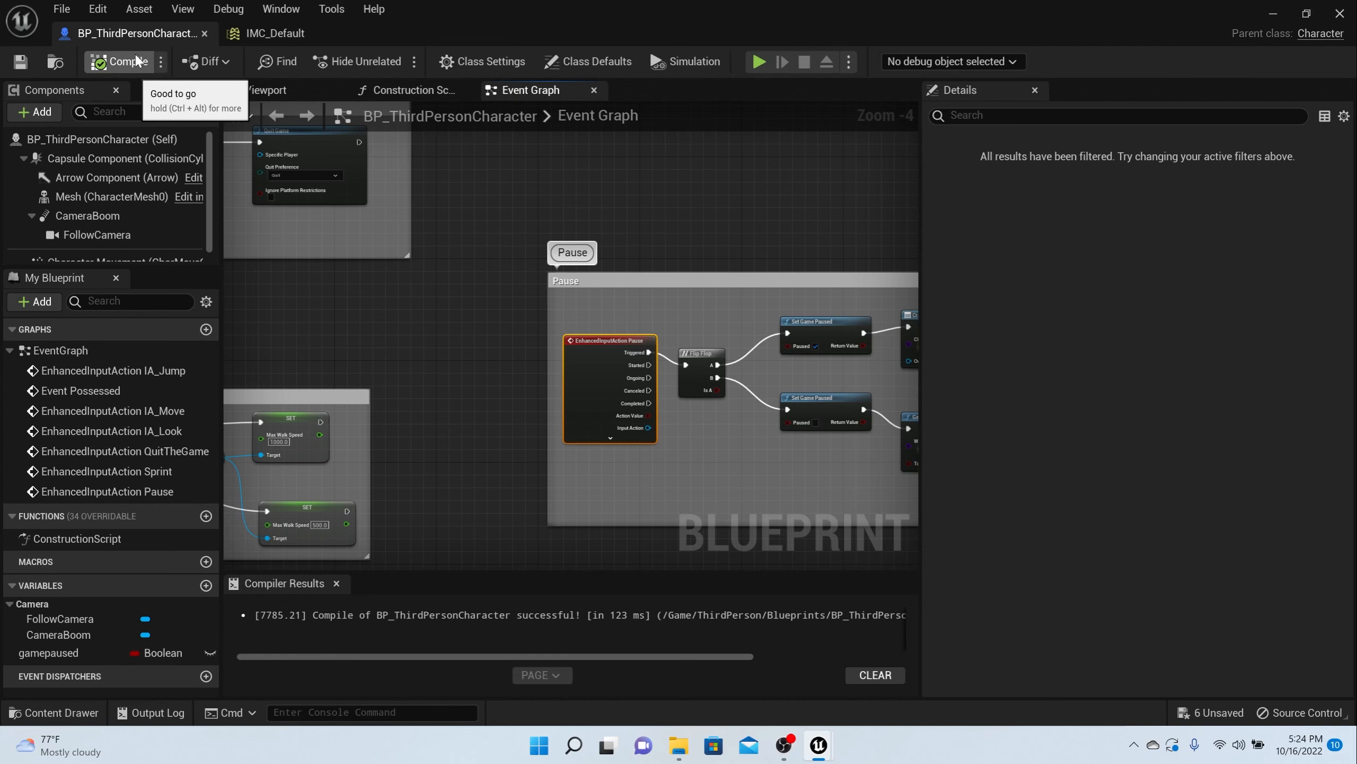
scroll(607, 384, "up", 4)
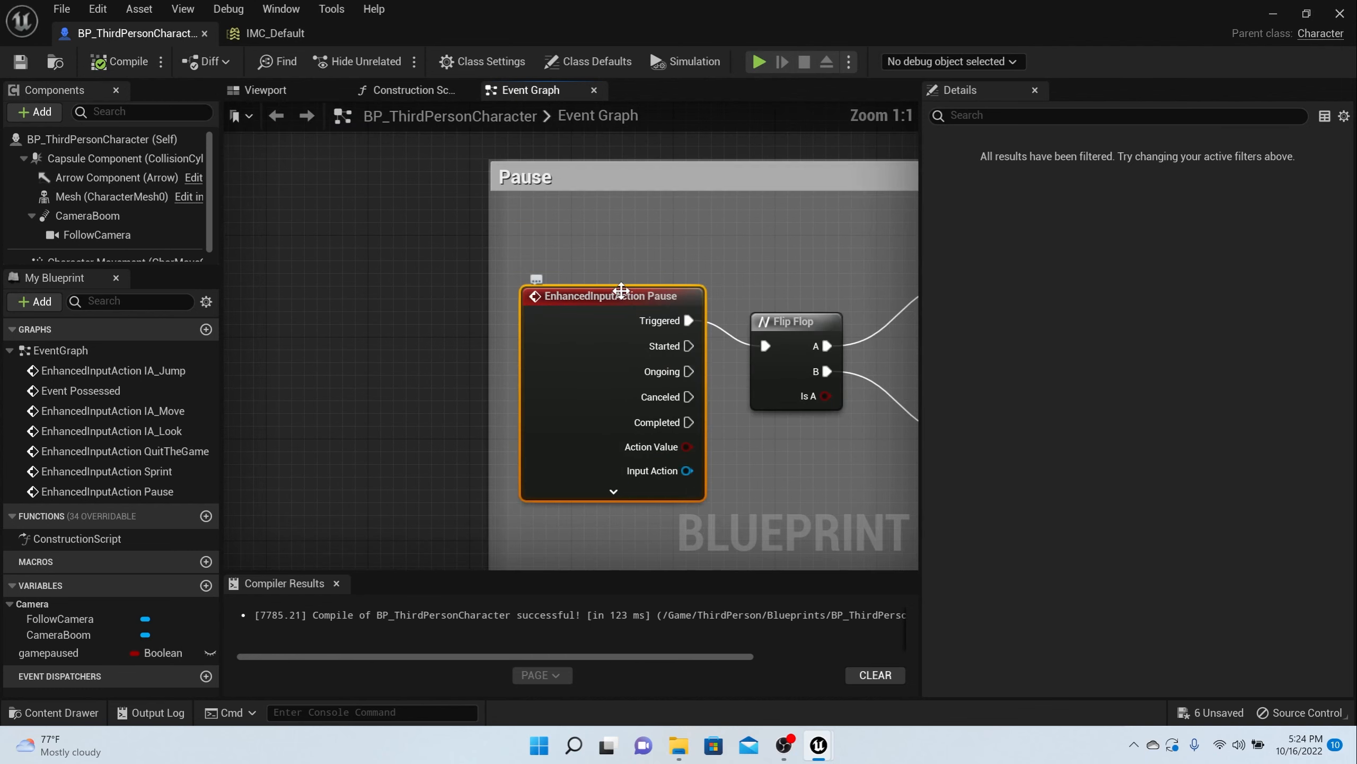